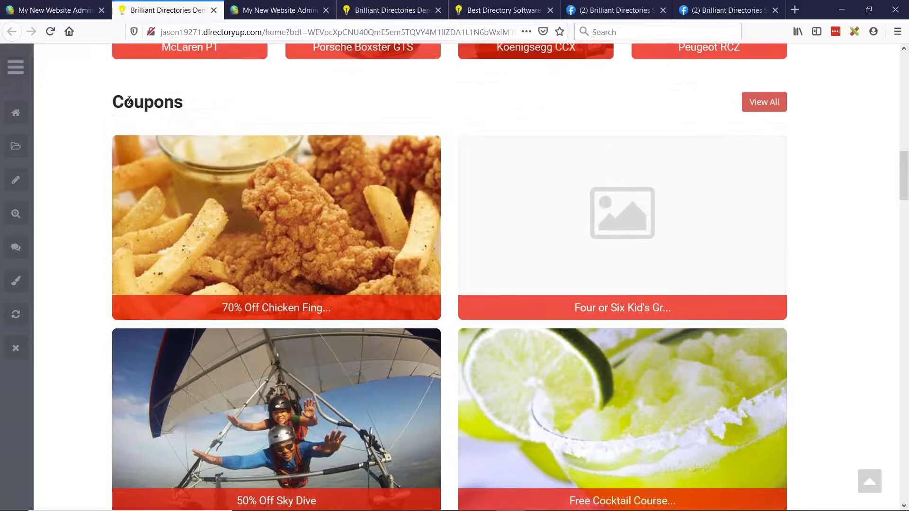
pyautogui.scroll(4, 277, 255)
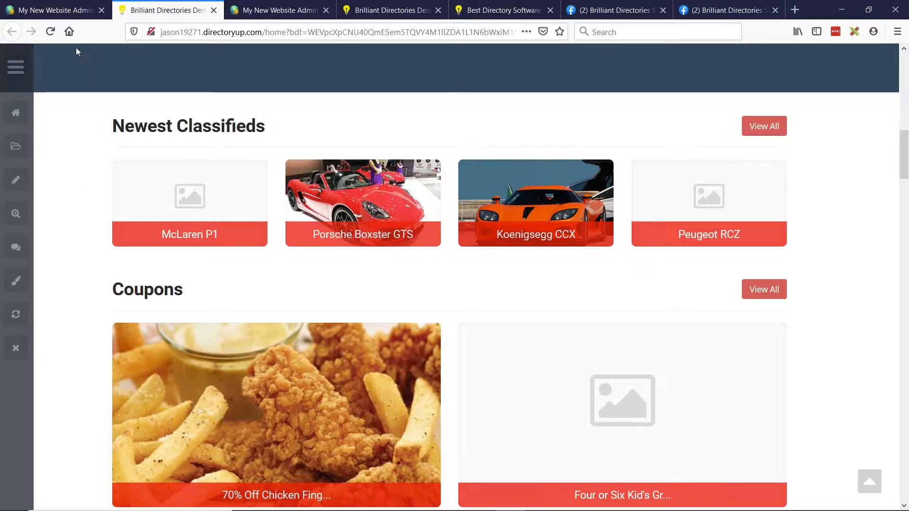
# - Return to the website admin and expand Homepage Search Settings within the homepage layout design settings
pyautogui.click(55, 13)
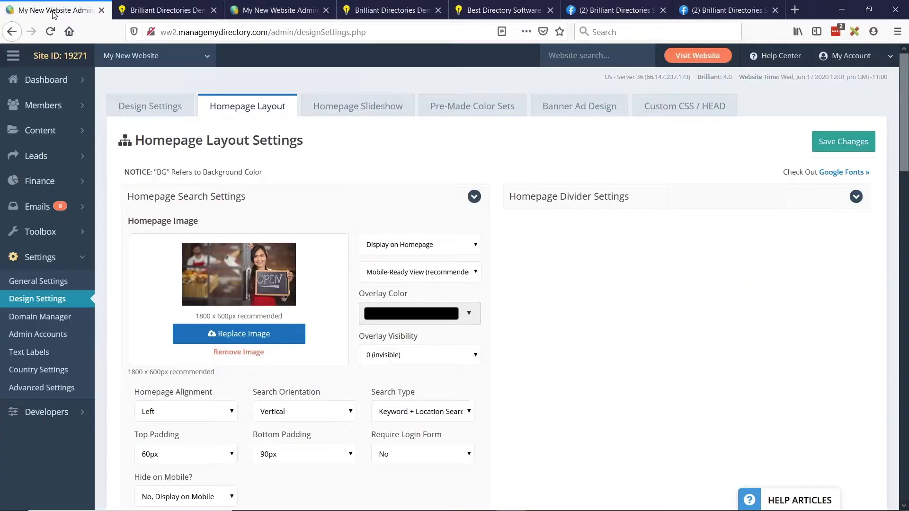
pyautogui.moveTo(47, 92)
pyautogui.click(170, 101)
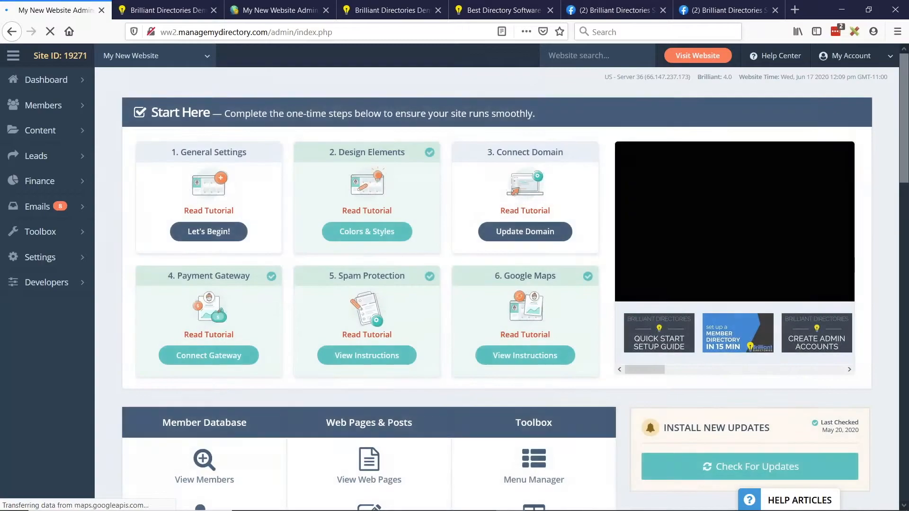
pyautogui.click(79, 259)
pyautogui.click(35, 300)
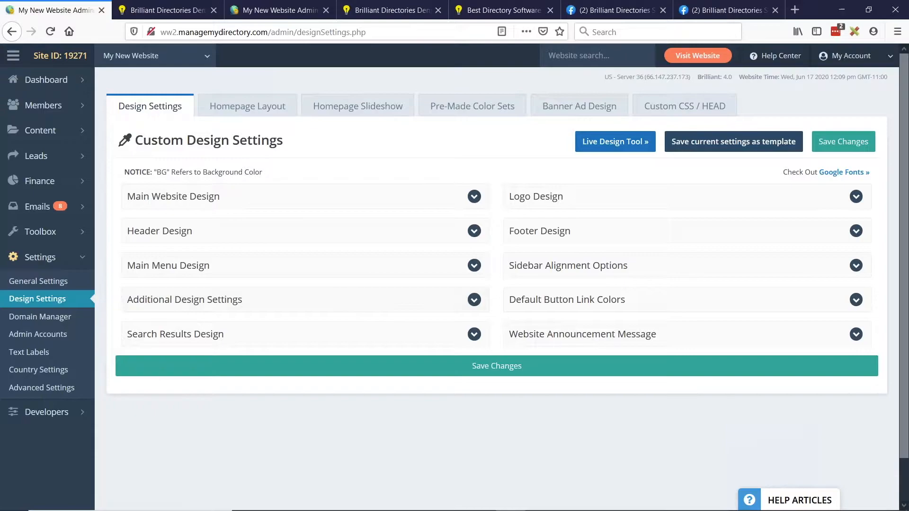
pyautogui.click(246, 106)
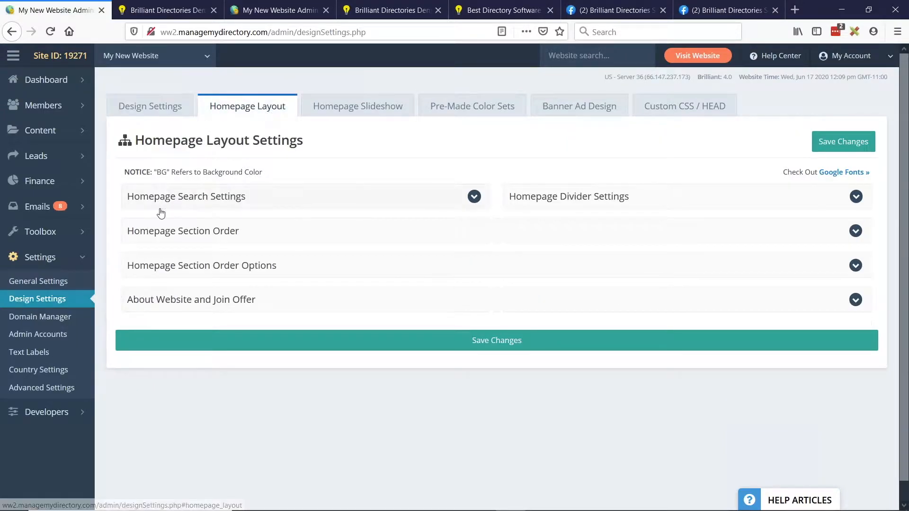
pyautogui.click(229, 209)
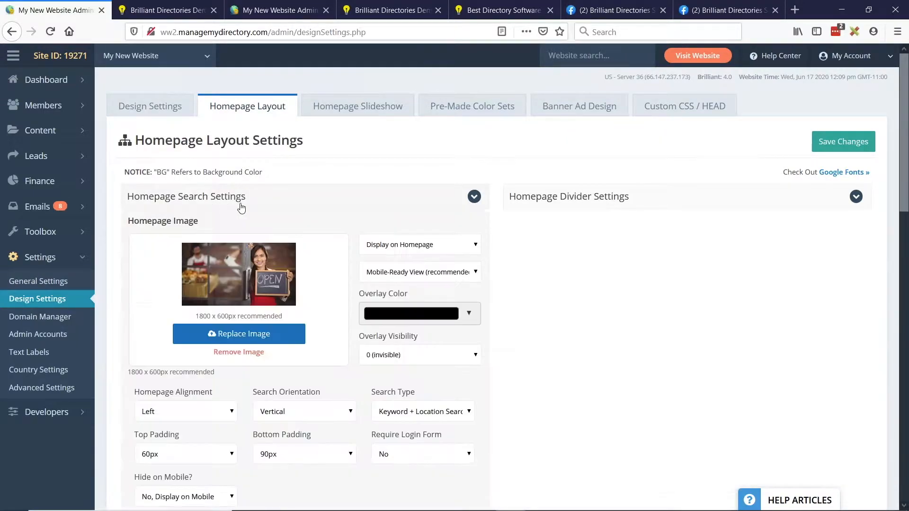
# - Set the image aspect ratio for the homepage streaming content to 1:1 Square and save the changes
pyautogui.scroll(-8, 274, 203)
pyautogui.scroll(-4, 148, 308)
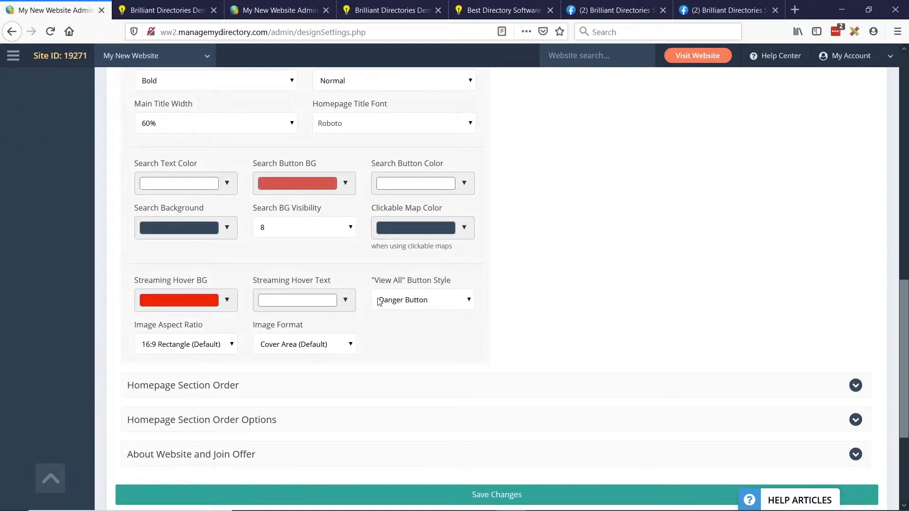
pyautogui.moveTo(133, 282); pyautogui.dragTo(174, 286)
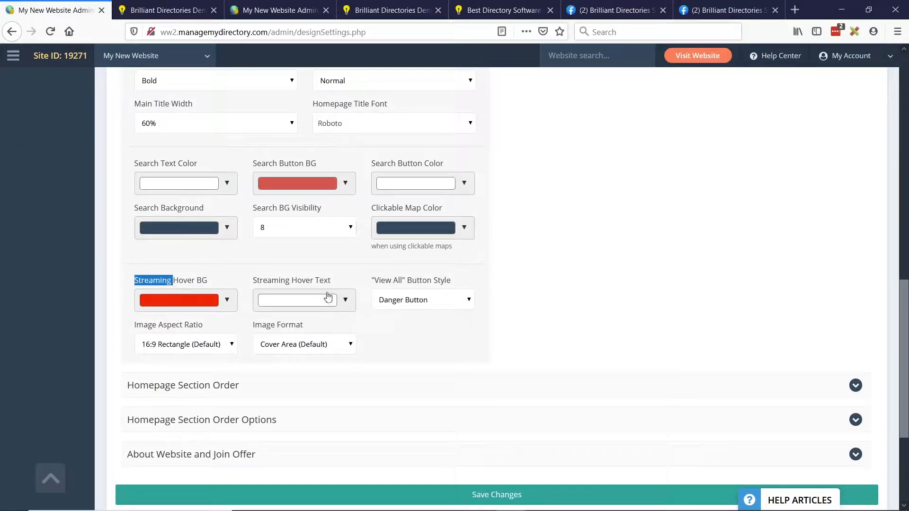
pyautogui.click(618, 320)
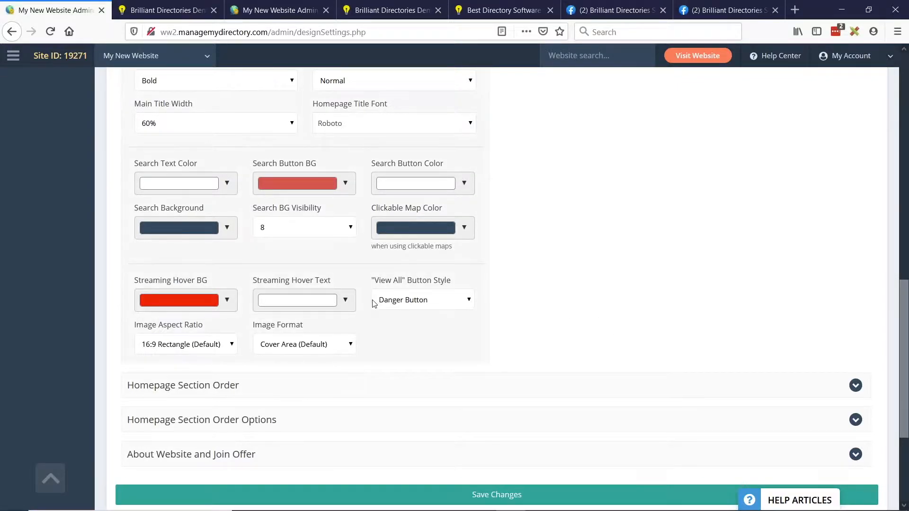
pyautogui.scroll(-1, 97, 278)
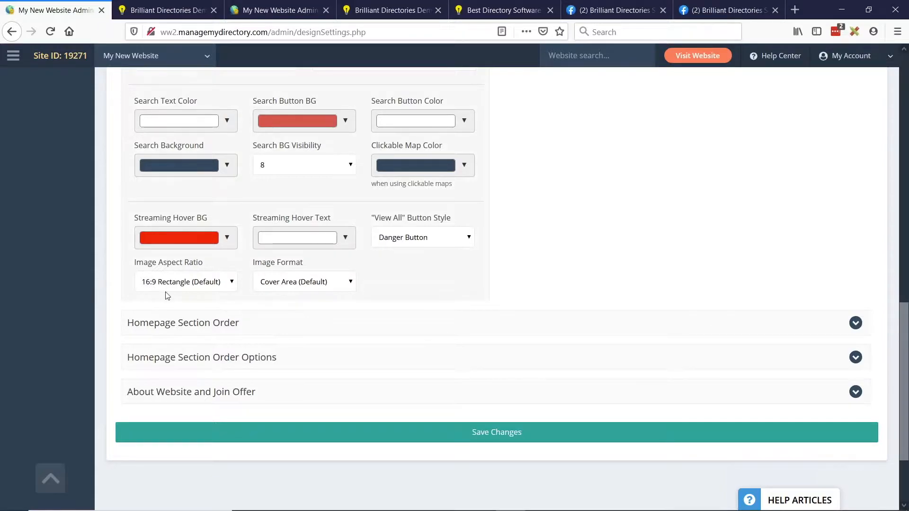
pyautogui.click(210, 282)
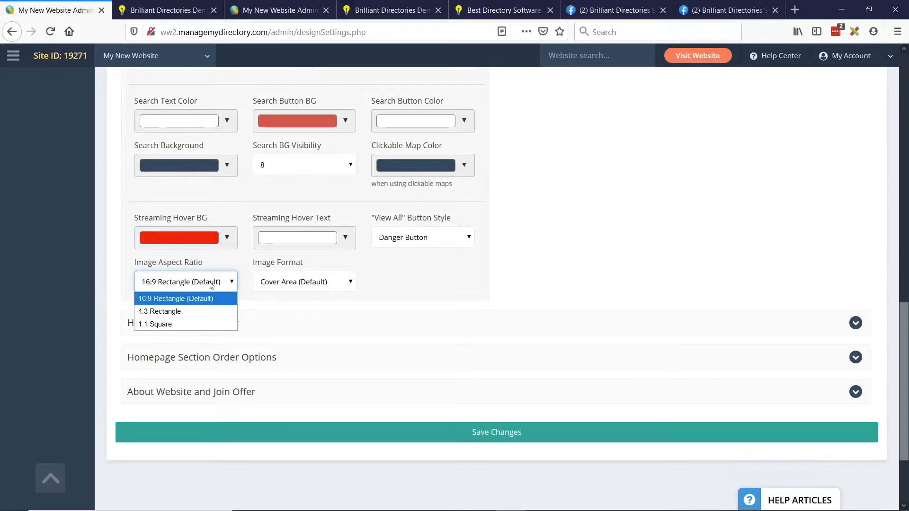
pyautogui.click(155, 324)
pyautogui.click(528, 434)
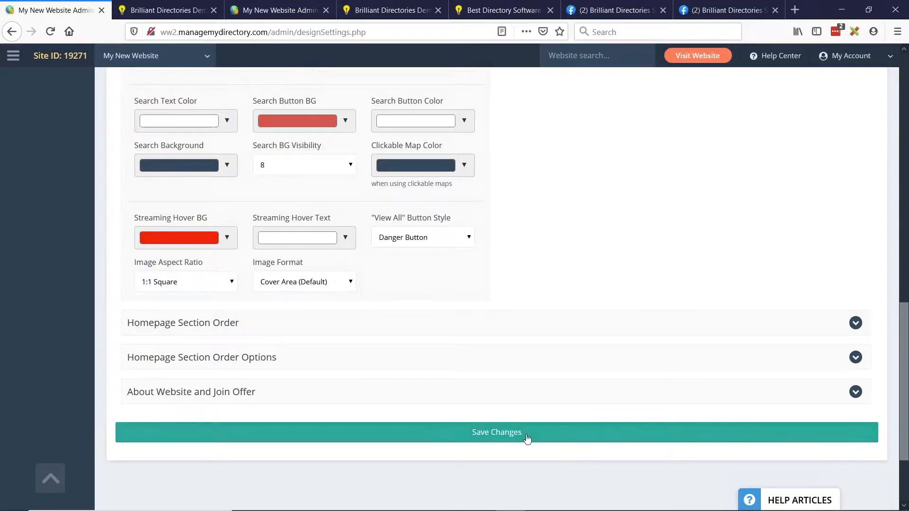
# - Duplicate the demo homepage in a separate browser tab to view Newest Classifieds with the square images
pyautogui.click(211, 6)
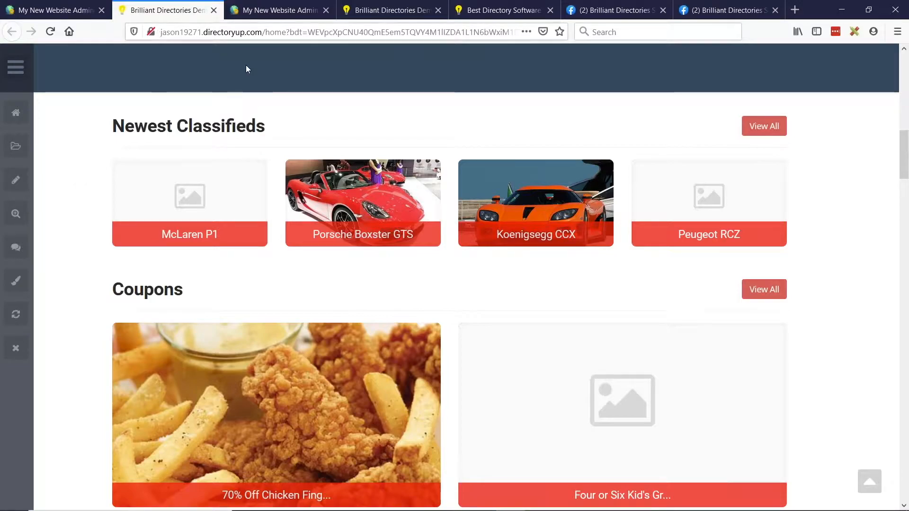
pyautogui.rightClick(153, 10)
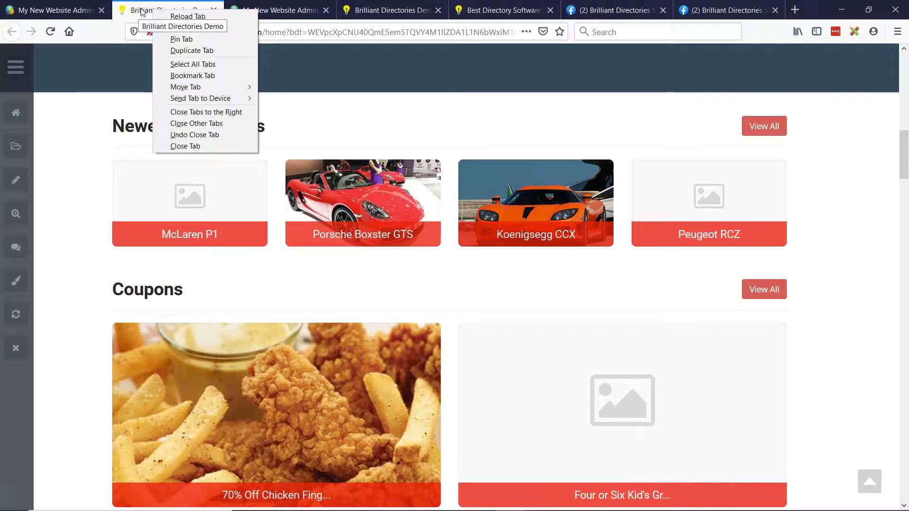
pyautogui.click(179, 50)
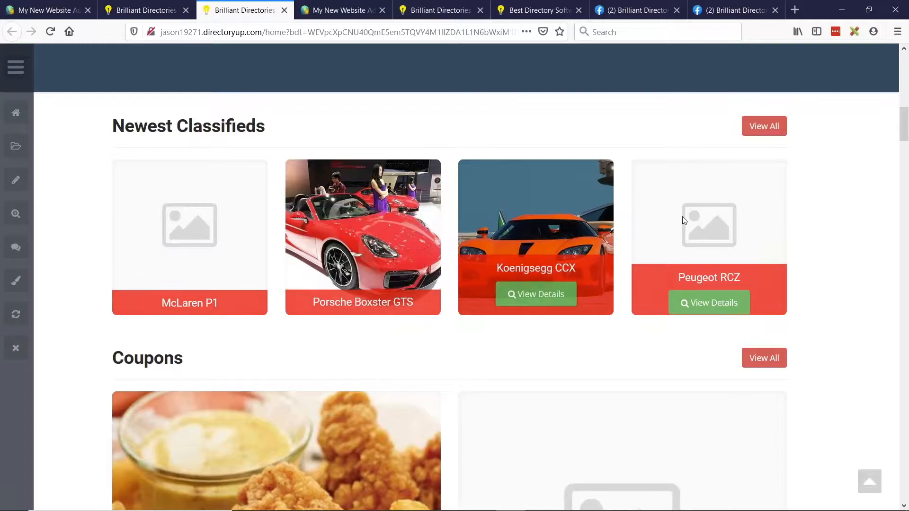
pyautogui.doubleClick(275, 123)
pyautogui.click(276, 124)
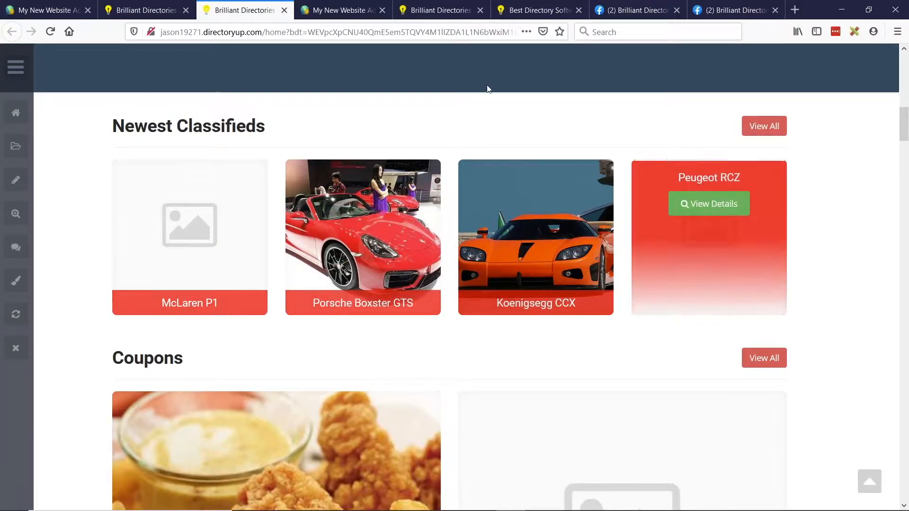
# - Compare the classifieds and coupons images on the original homepage with those in the square-ratio copy
pyautogui.click(156, 9)
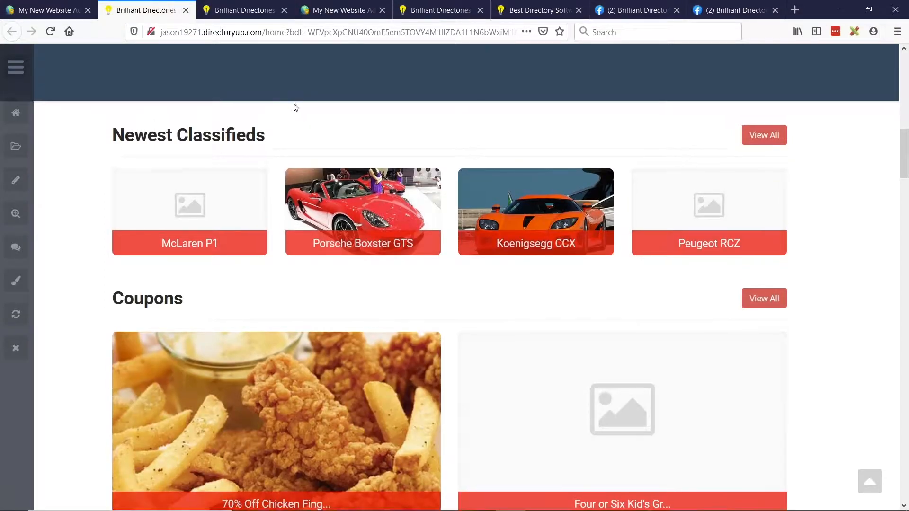
pyautogui.scroll(1, 295, 108)
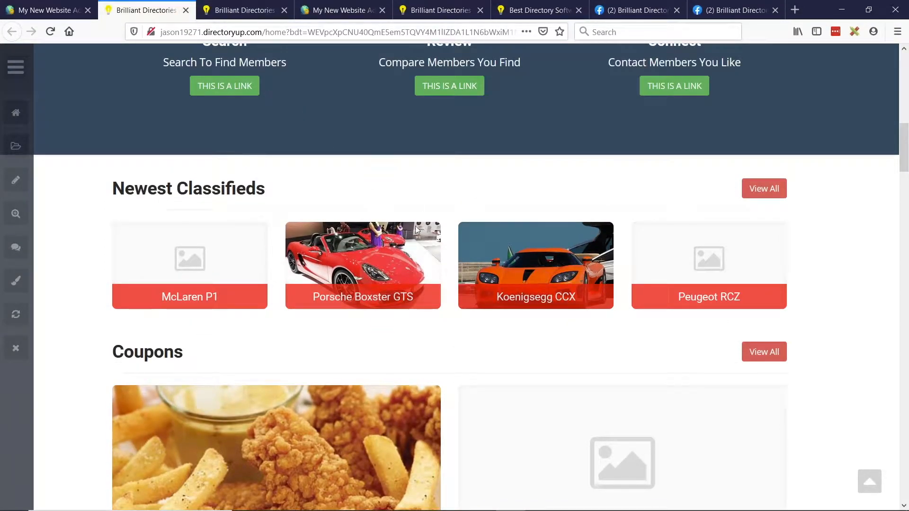
pyautogui.click(265, 9)
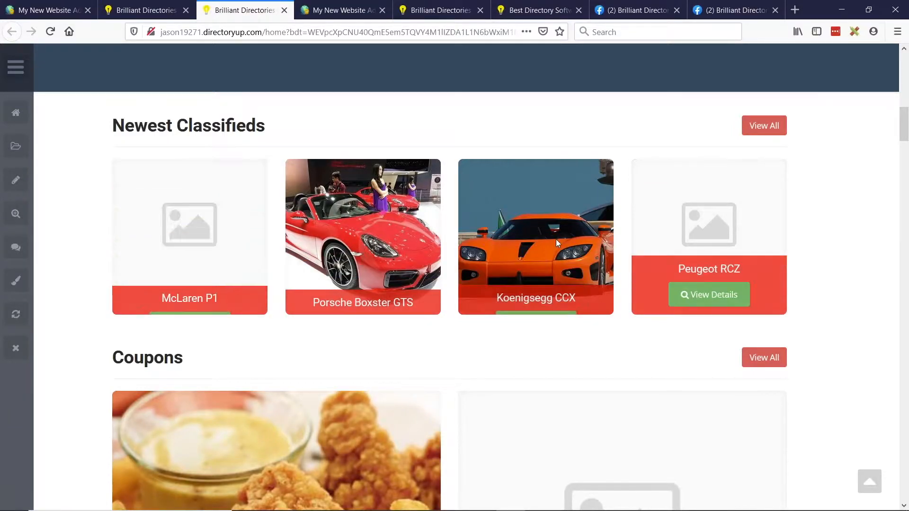
pyautogui.scroll(-6, 399, 157)
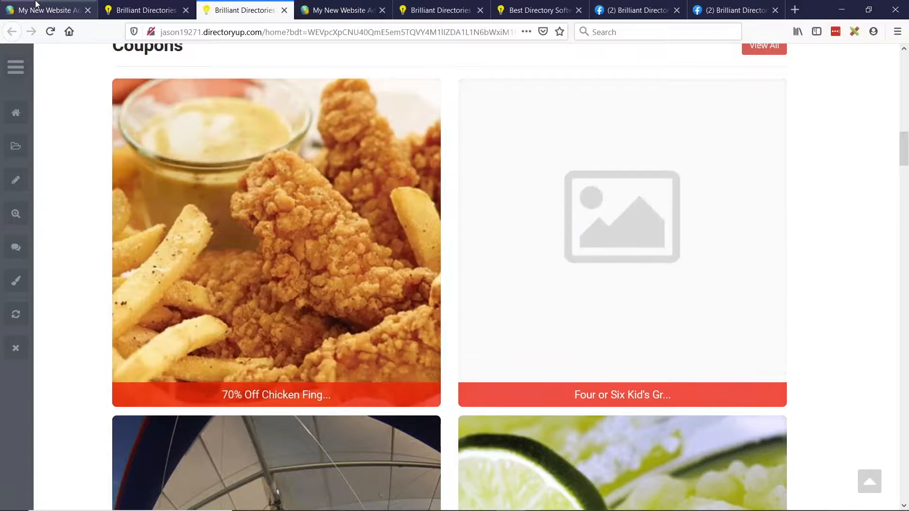
# - Back in the website admin, set the homepage image aspect ratio to 4:3 Rectangle and save the changes
pyautogui.click(36, 4)
pyautogui.click(183, 282)
pyautogui.press('Escape')
pyautogui.press('Down')
pyautogui.click(447, 432)
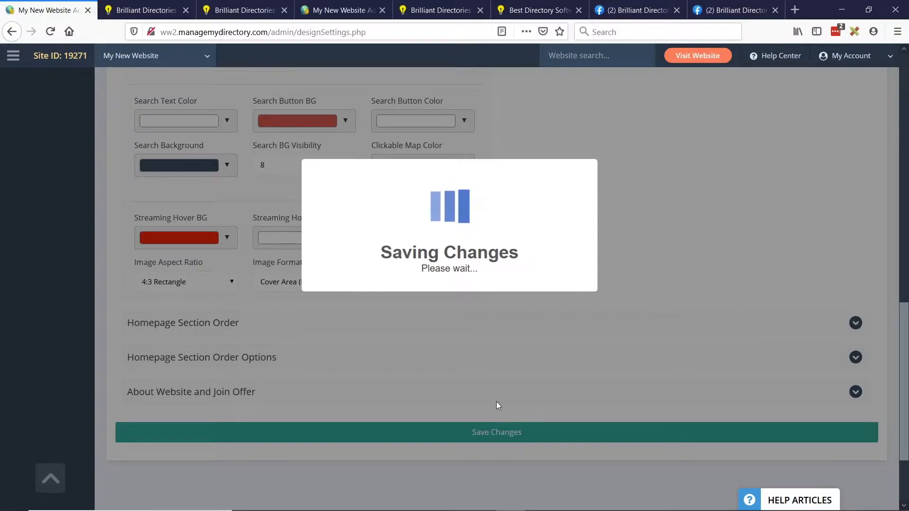
# - Duplicate the original demo homepage in another browser tab to load it with the 4:3 images
pyautogui.click(148, 10)
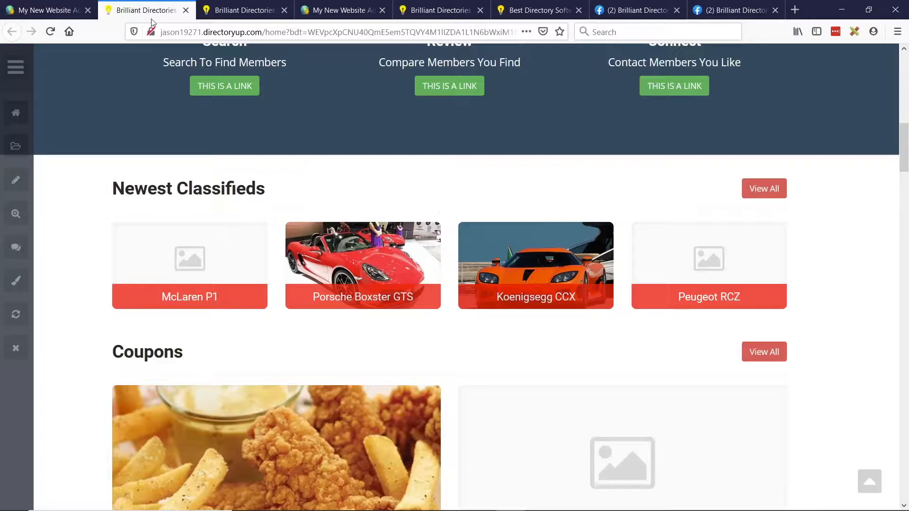
pyautogui.rightClick(139, 12)
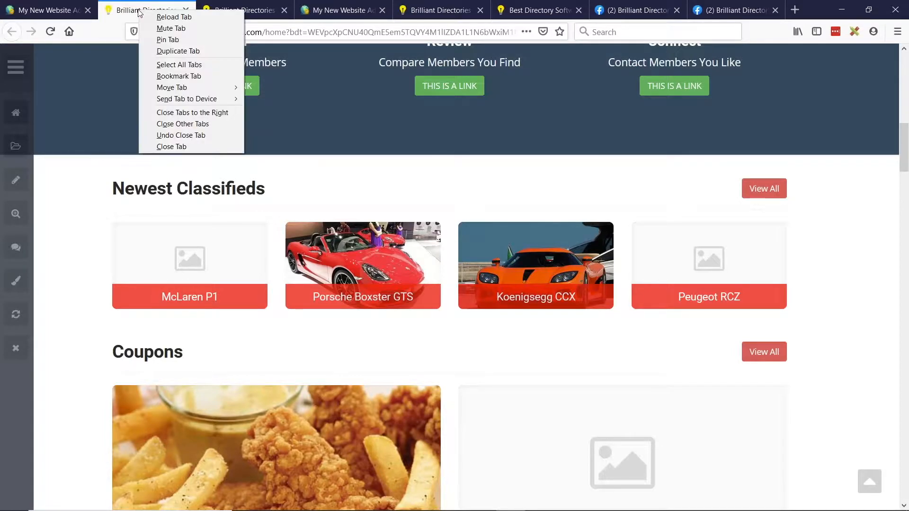
pyautogui.click(195, 53)
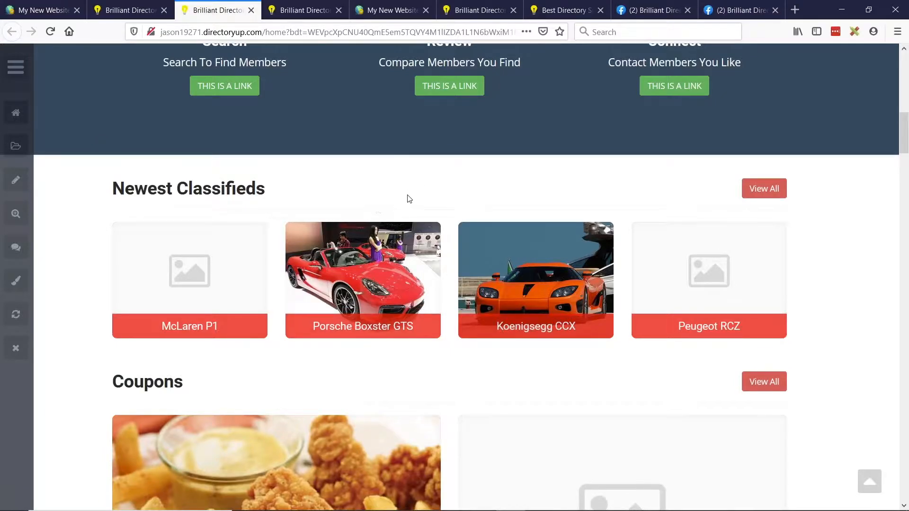
# - Compare the 4:3 homepage copy with the original, examining the classifieds and coupons image proportions
pyautogui.click(136, 5)
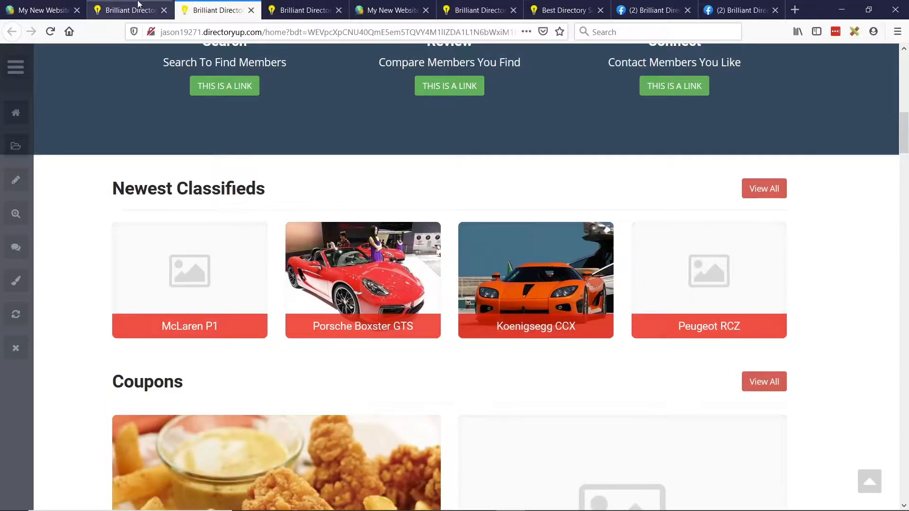
pyautogui.click(211, 2)
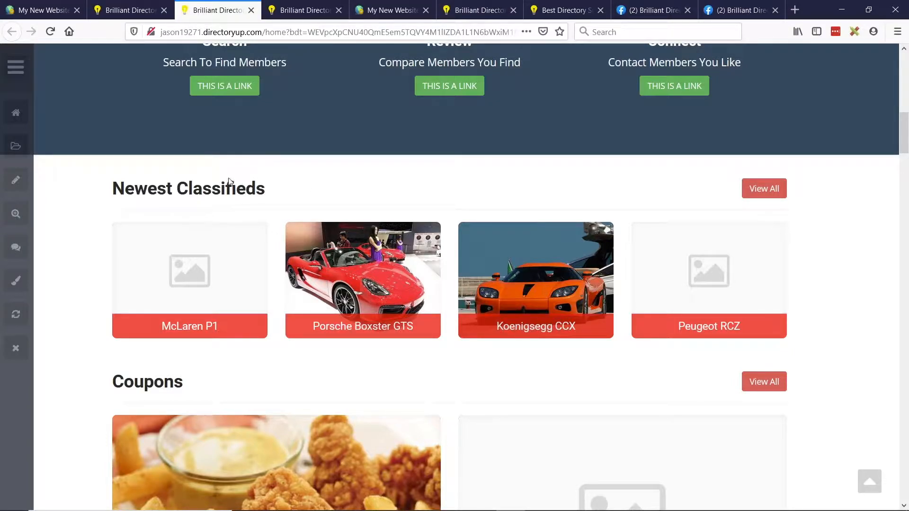
pyautogui.scroll(-3, 435, 140)
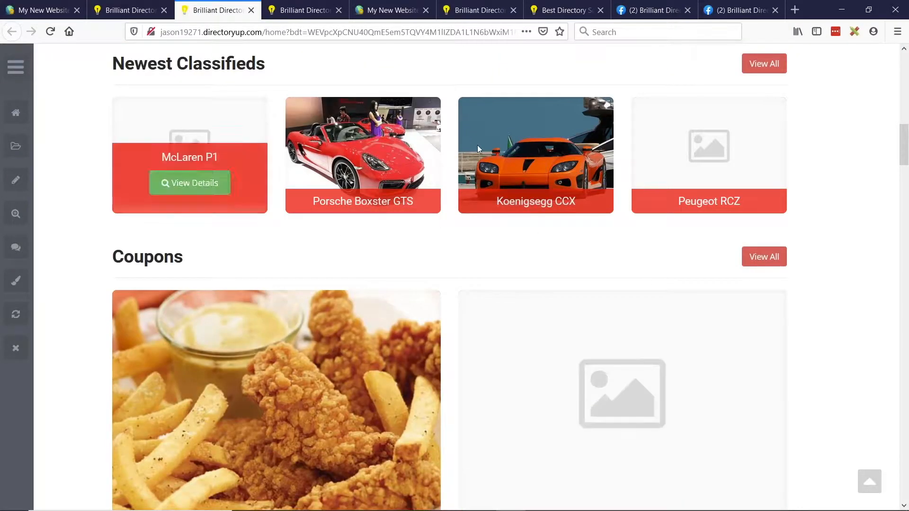
pyautogui.scroll(1, 828, 214)
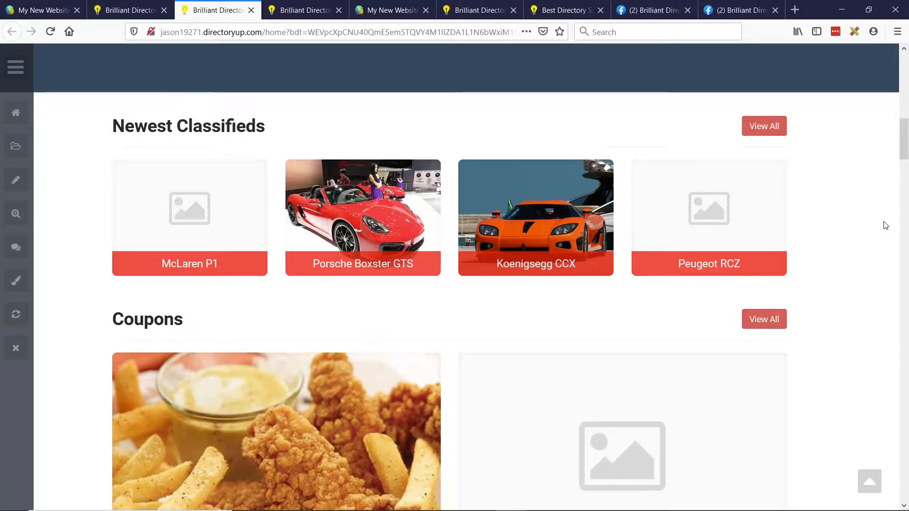
pyautogui.hotkey('alt', 'Tab')
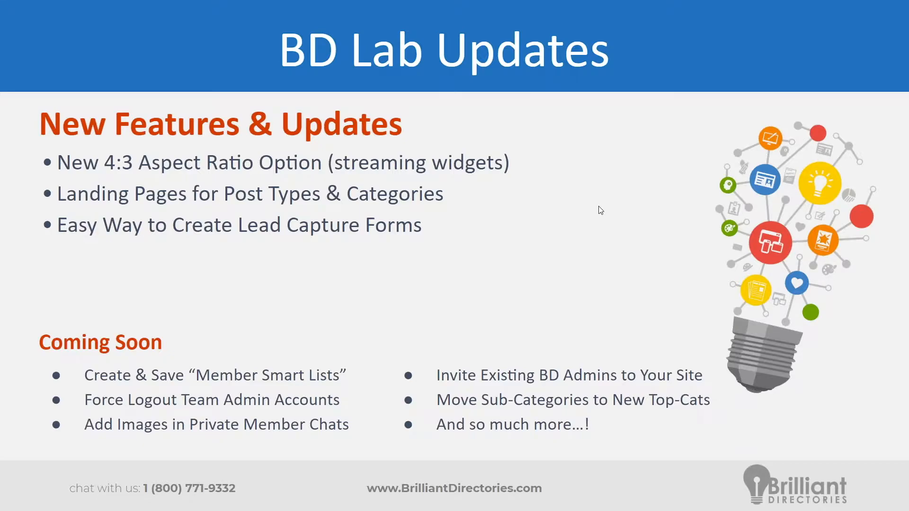
pyautogui.hotkey('alt', 'Tab')
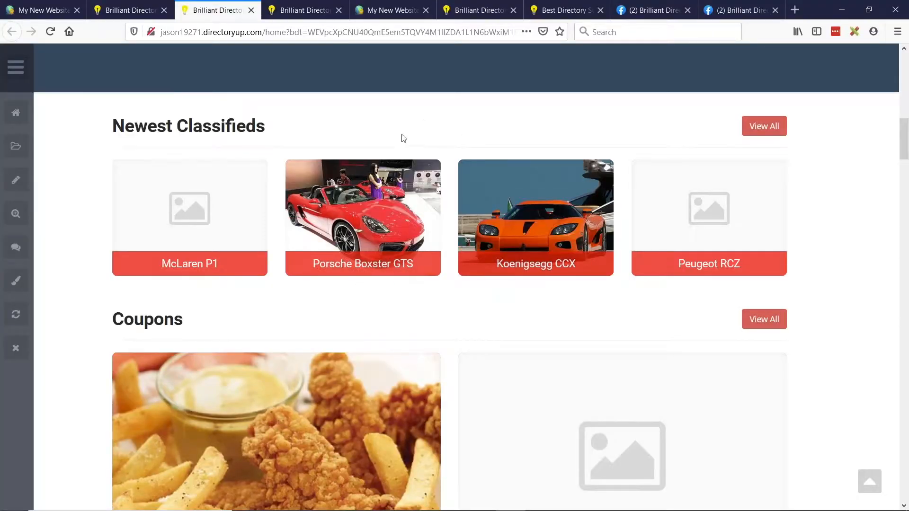
# - Open the full coupons listing from the homepage's Coupons section
pyautogui.scroll(-7, 393, 132)
pyautogui.scroll(4, 328, 147)
pyautogui.moveTo(108, 195); pyautogui.dragTo(262, 198)
pyautogui.click(260, 195)
pyautogui.click(749, 199)
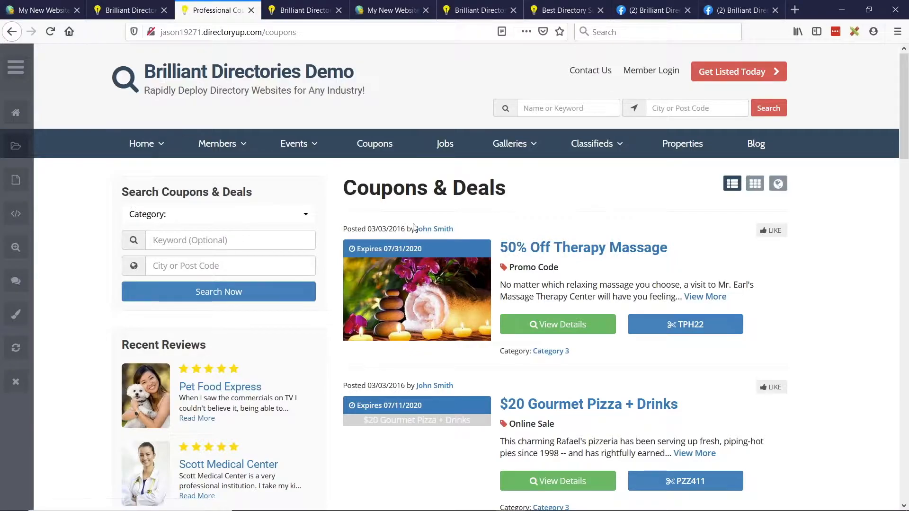
# - Return to the website admin and open the list of editable web pages under the site's content
pyautogui.click(16, 67)
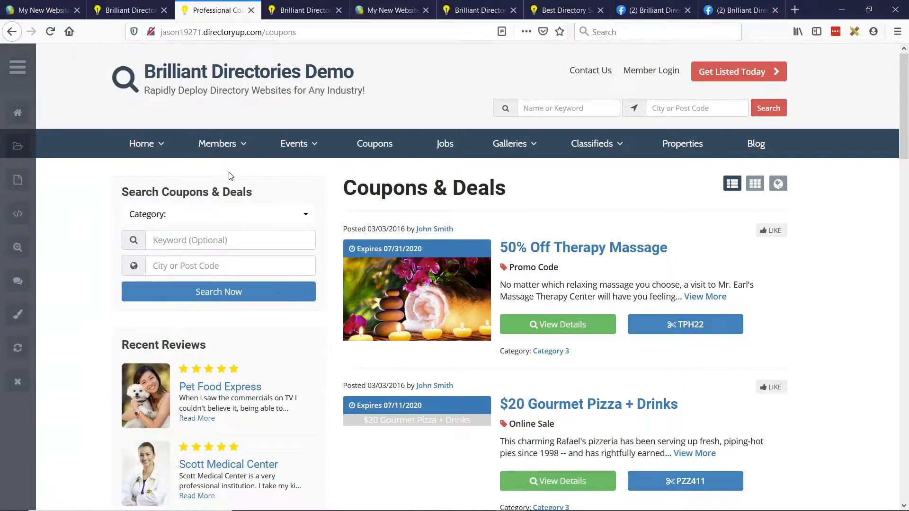
pyautogui.click(46, 9)
pyautogui.scroll(12, 189, 218)
pyautogui.click(44, 81)
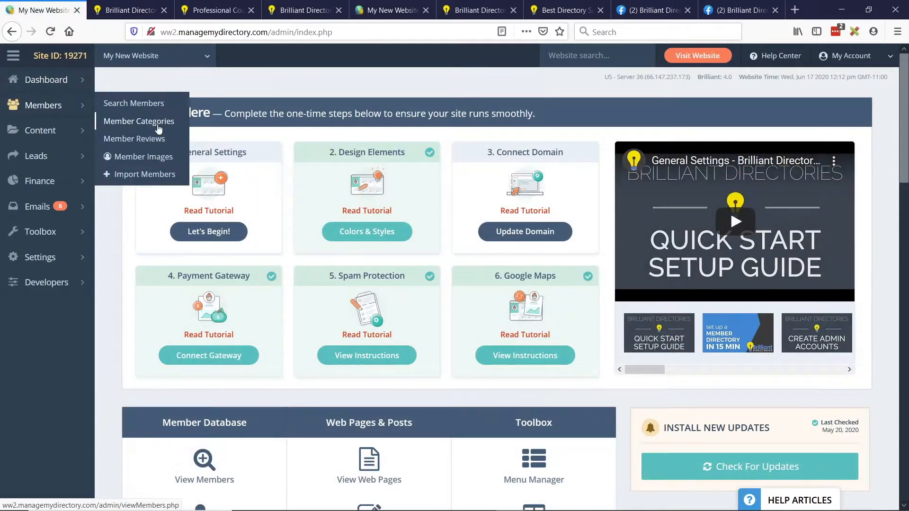
pyautogui.click(88, 136)
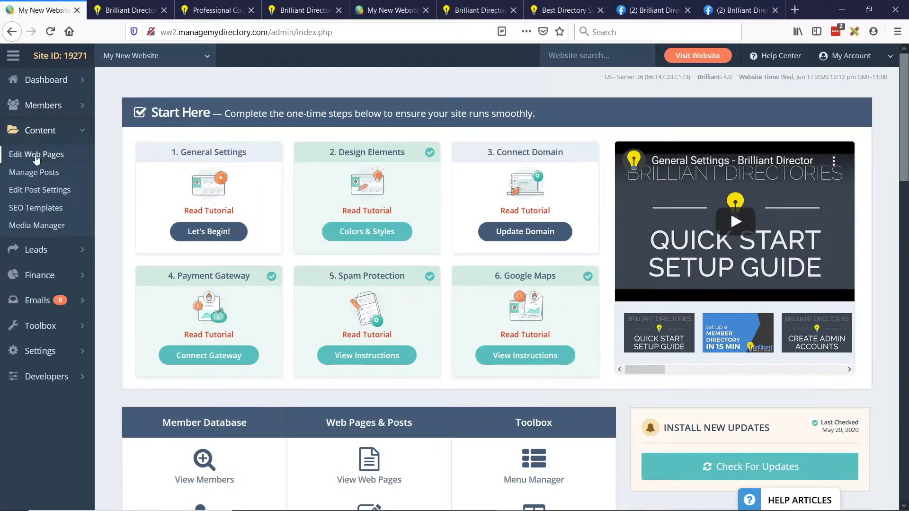
pyautogui.click(50, 154)
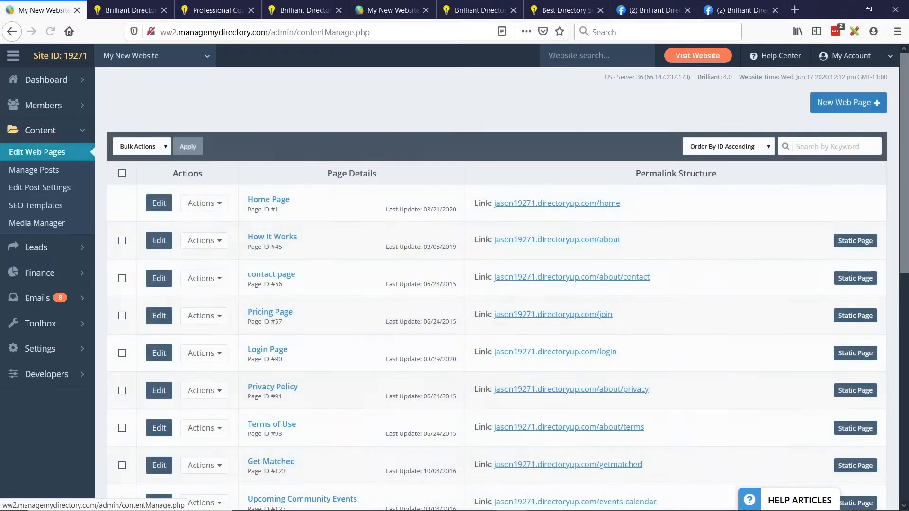
# - Start a new web page with the internal nickname Coupon Homepage and the page type Post Search Results
pyautogui.click(840, 108)
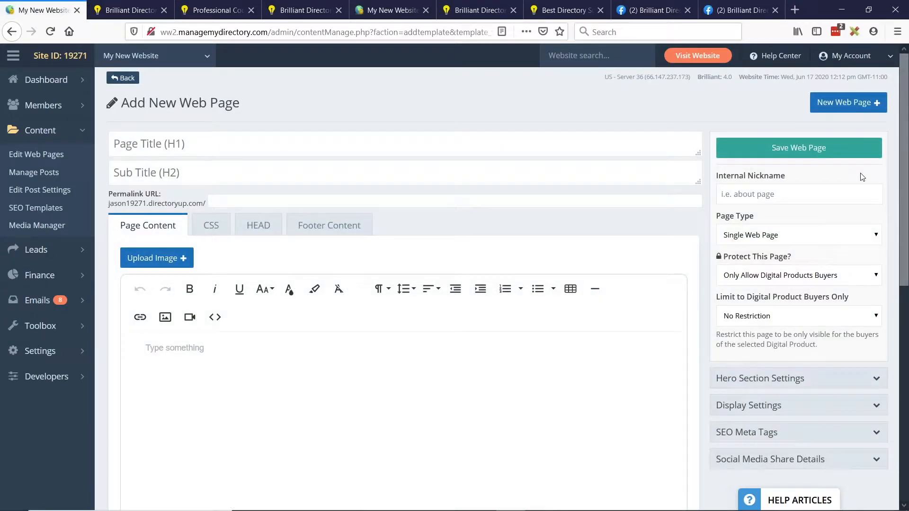
pyautogui.click(782, 191)
pyautogui.write('Coupon')
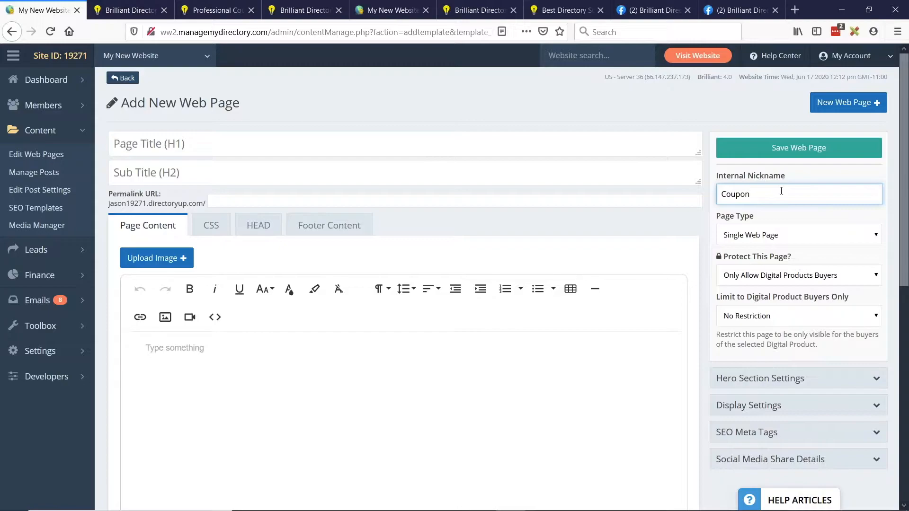
pyautogui.write(' Homepage')
pyautogui.moveTo(717, 219); pyautogui.dragTo(762, 217)
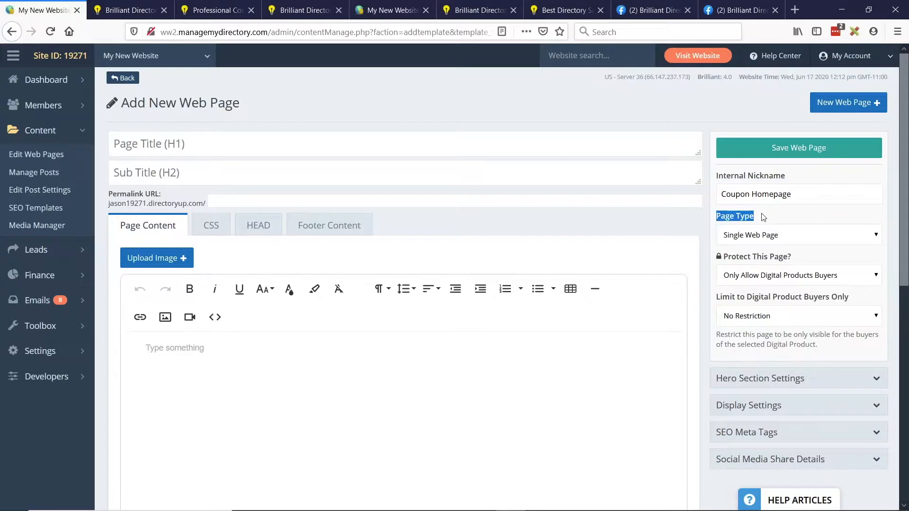
pyautogui.click(758, 241)
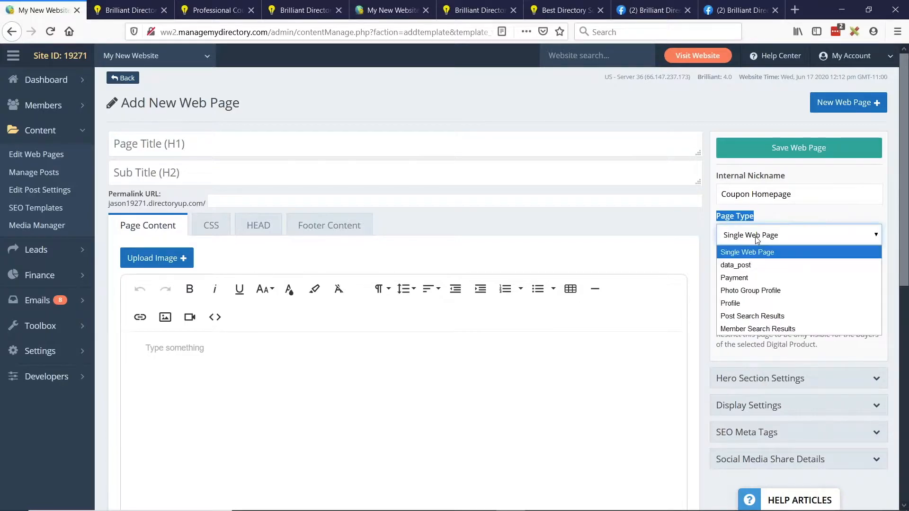
pyautogui.click(748, 315)
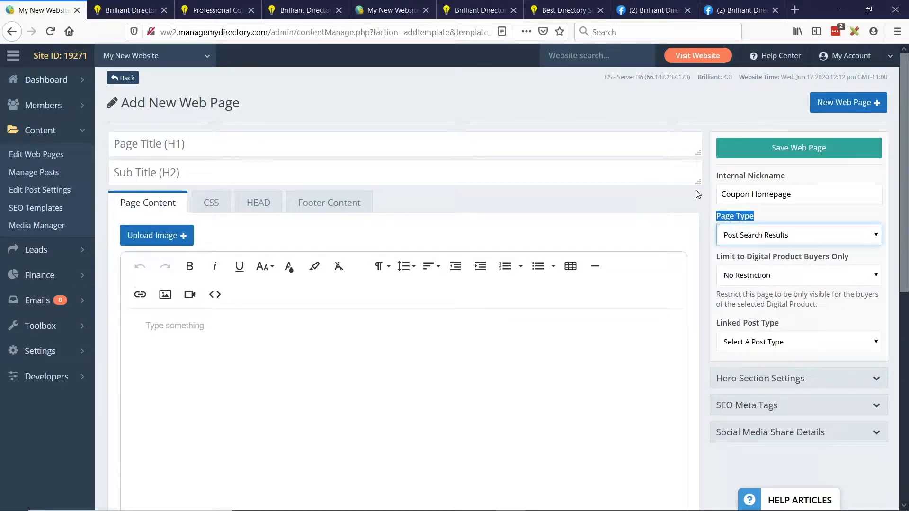
pyautogui.click(710, 220)
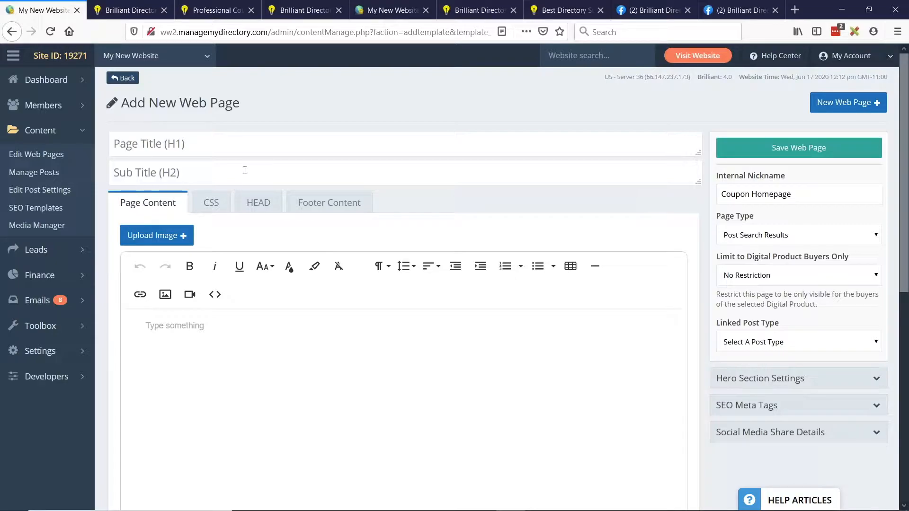
# - Check the /coupons path in the live coupons page's address, close the spare demo site tab, and return to the new page form
pyautogui.click(283, 8)
pyautogui.click(231, 7)
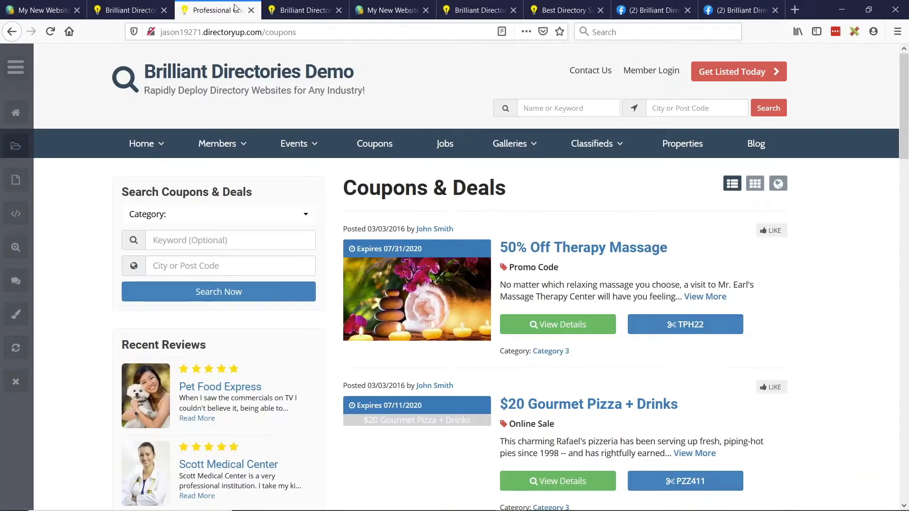
pyautogui.moveTo(297, 32); pyautogui.dragTo(262, 32)
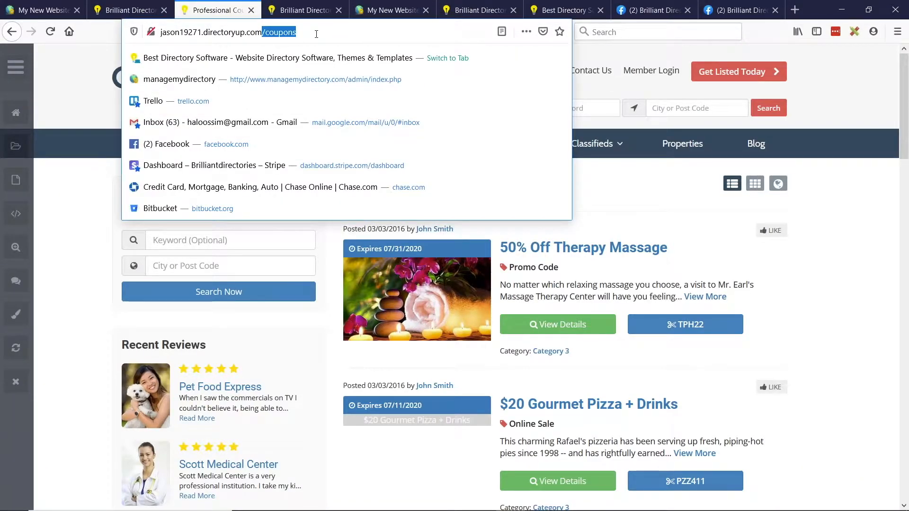
pyautogui.click(122, 5)
pyautogui.middleClick(122, 5)
pyautogui.click(62, 6)
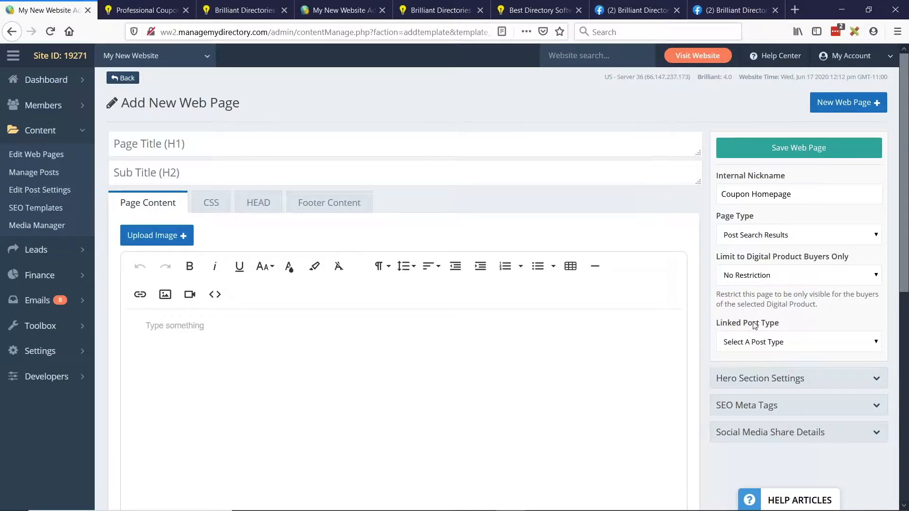
# - Link the page to the Coupon (/coupons) post type and set the target category to Only Apply Main Page
pyautogui.moveTo(717, 327); pyautogui.dragTo(783, 324)
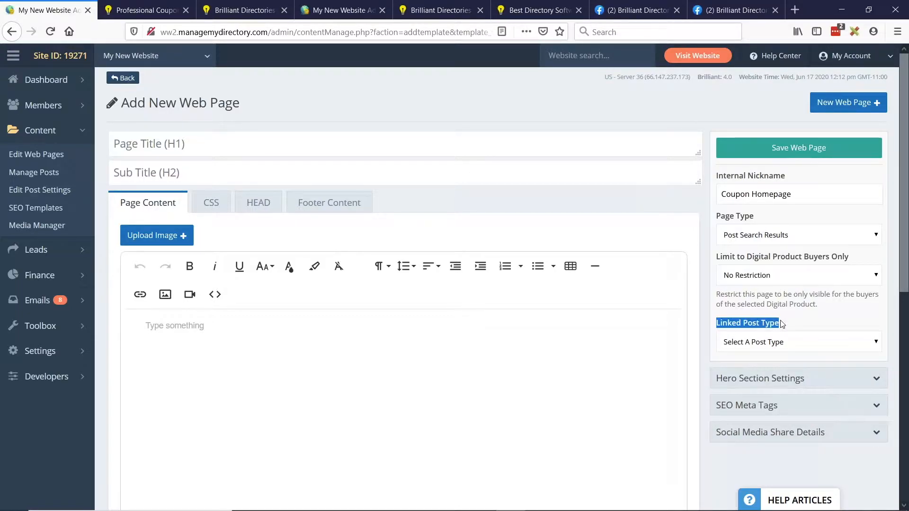
pyautogui.click(790, 345)
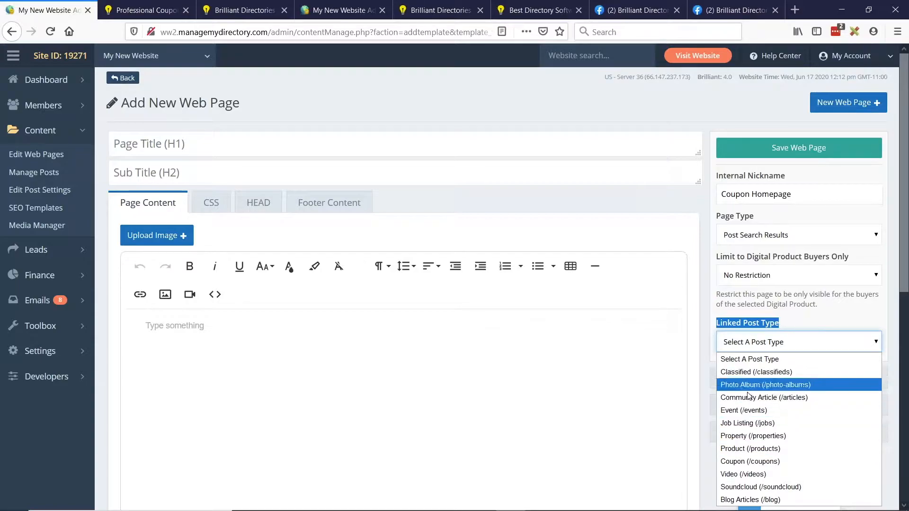
pyautogui.click(743, 461)
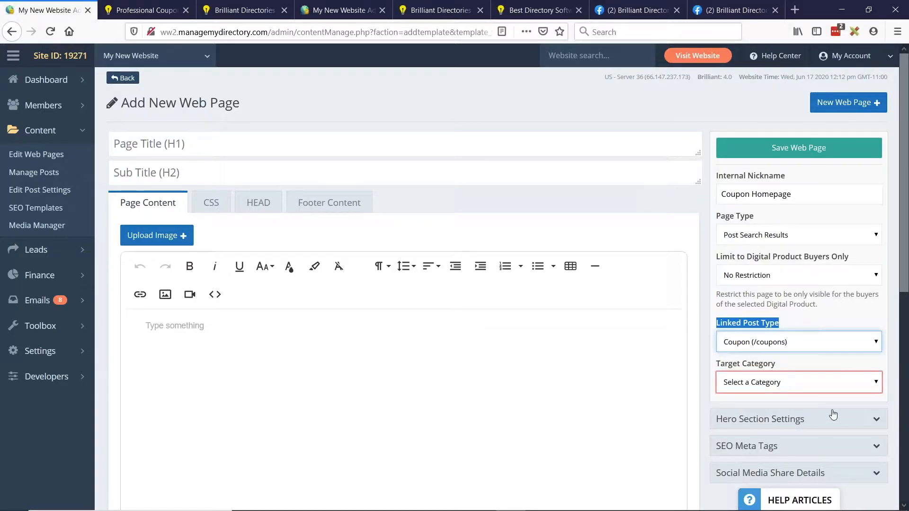
pyautogui.scroll(-2, 833, 407)
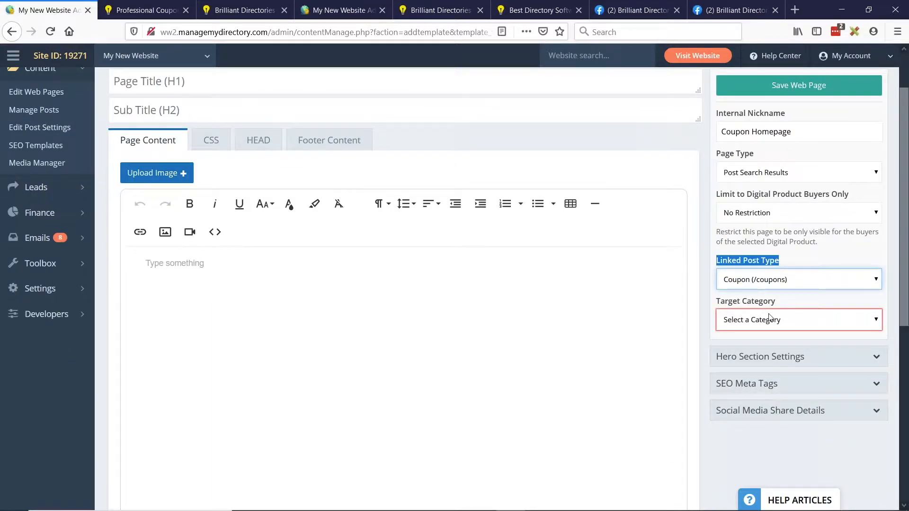
pyautogui.click(769, 318)
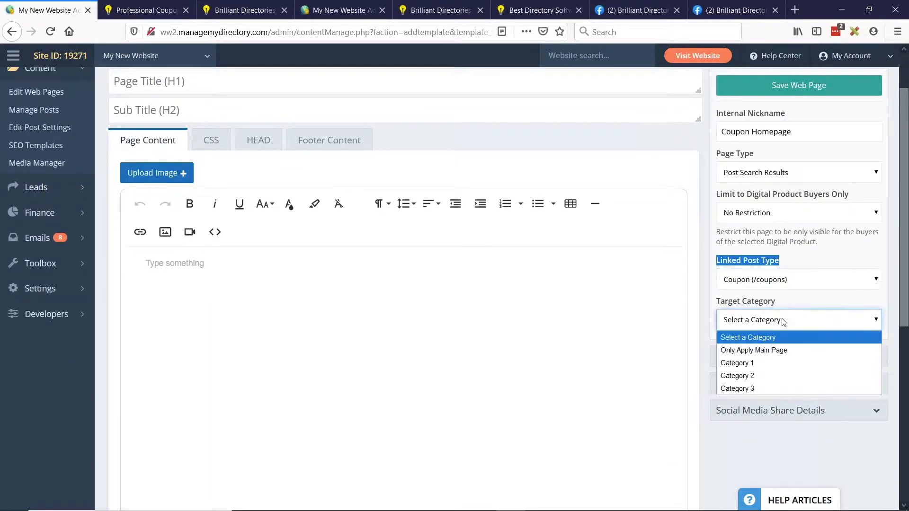
pyautogui.click(756, 351)
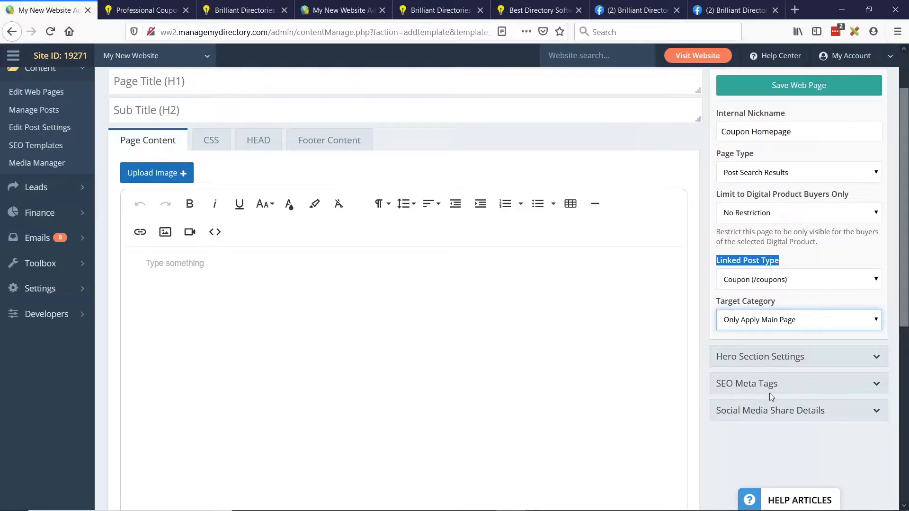
pyautogui.scroll(2, 768, 393)
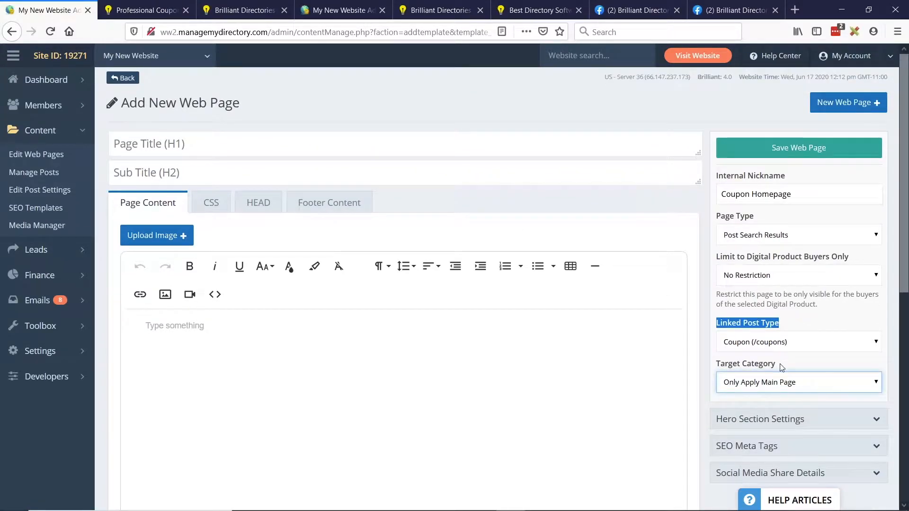
pyautogui.scroll(-2, 809, 376)
pyautogui.click(154, 262)
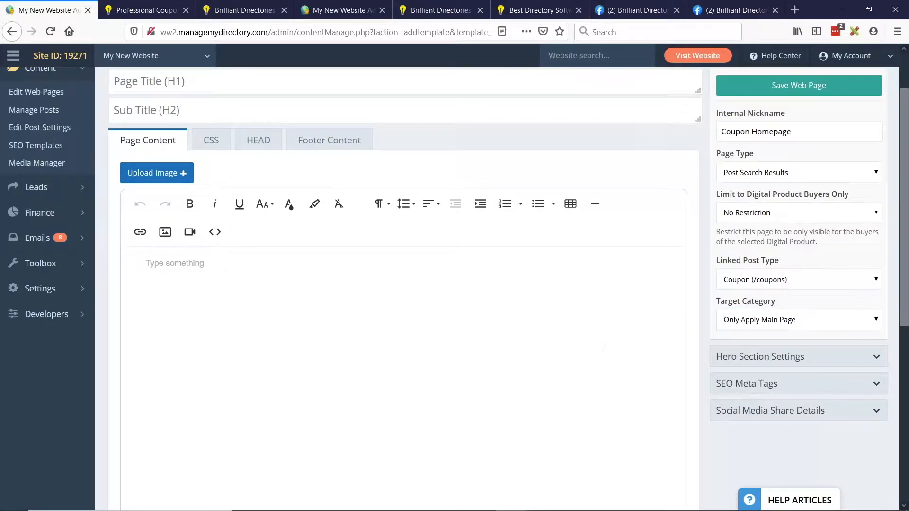
# - Enable the page's hero section with the Yes - All Devices option
pyautogui.scroll(-2, 710, 397)
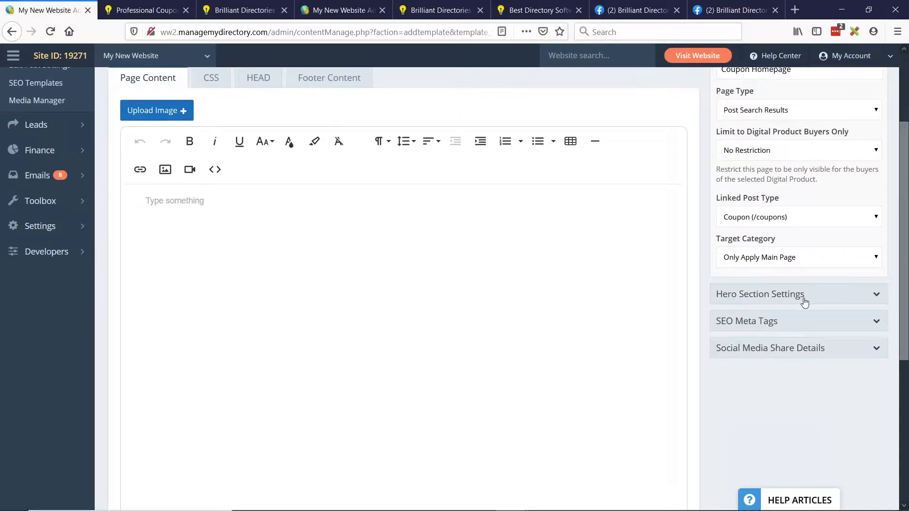
pyautogui.click(805, 302)
pyautogui.click(759, 337)
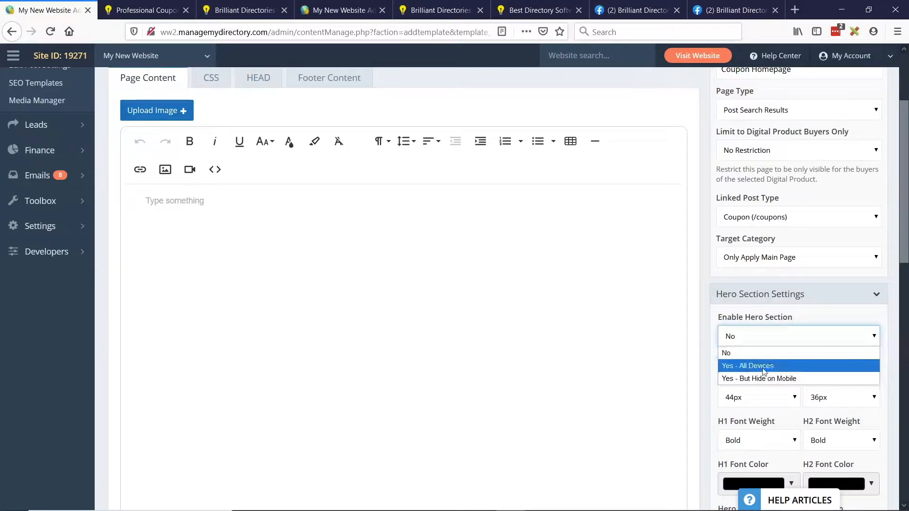
pyautogui.click(763, 366)
# - Set both the H1 and H2 font colors of the hero section to white
pyautogui.scroll(-2, 789, 256)
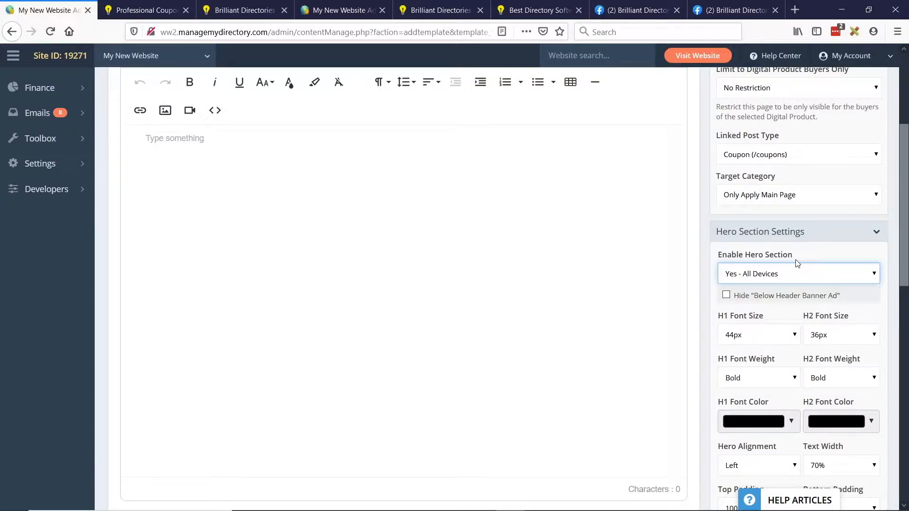
pyautogui.scroll(-2, 768, 276)
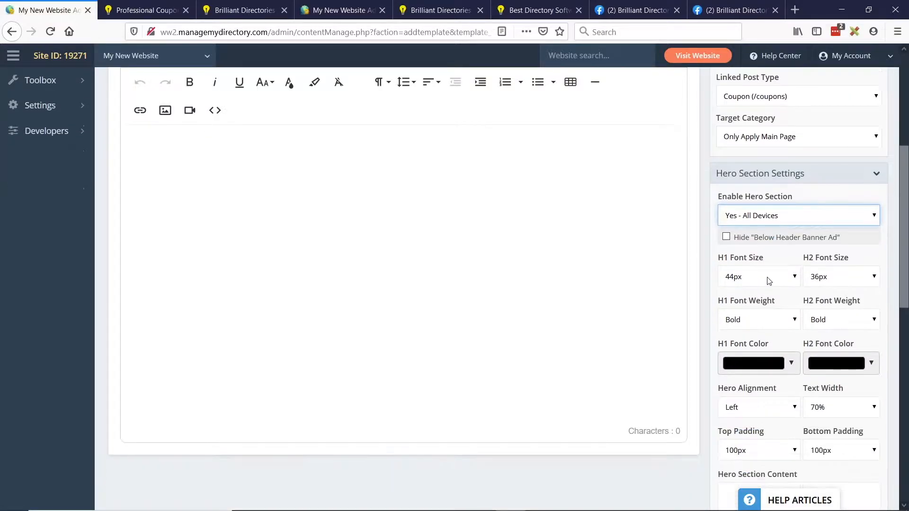
pyautogui.click(748, 362)
pyautogui.moveTo(736, 378); pyautogui.dragTo(731, 371)
pyautogui.click(854, 364)
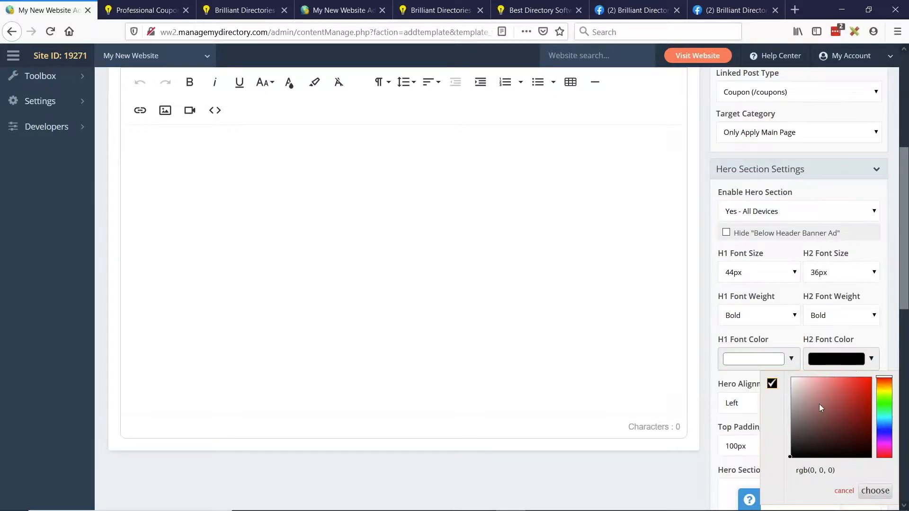
pyautogui.moveTo(819, 404); pyautogui.dragTo(747, 358)
# - Choose the existing dog photo bg5 from the media library as the hero background image
pyautogui.scroll(-8, 794, 256)
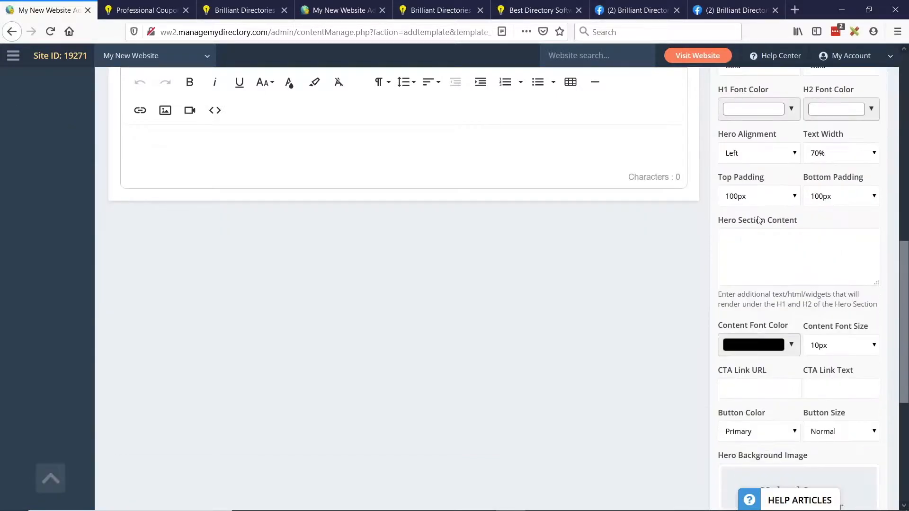
pyautogui.scroll(-1, 831, 199)
pyautogui.scroll(-2, 800, 426)
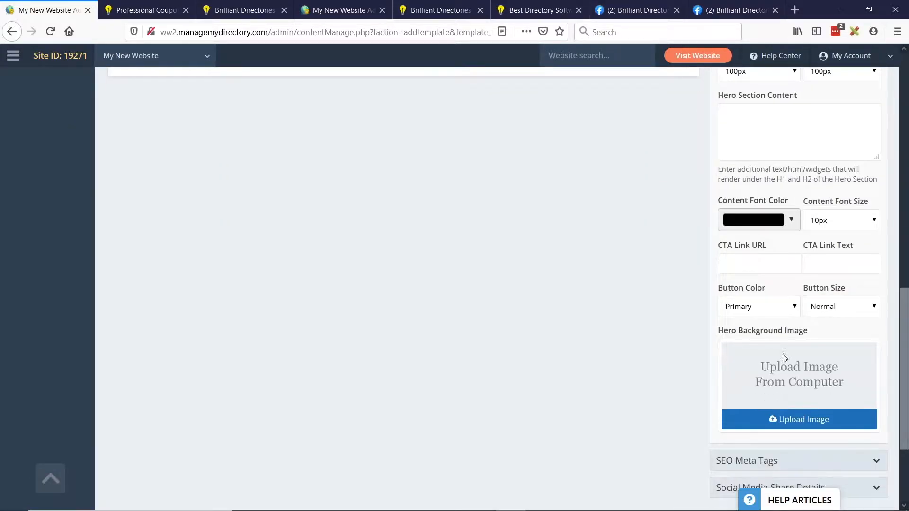
pyautogui.click(800, 424)
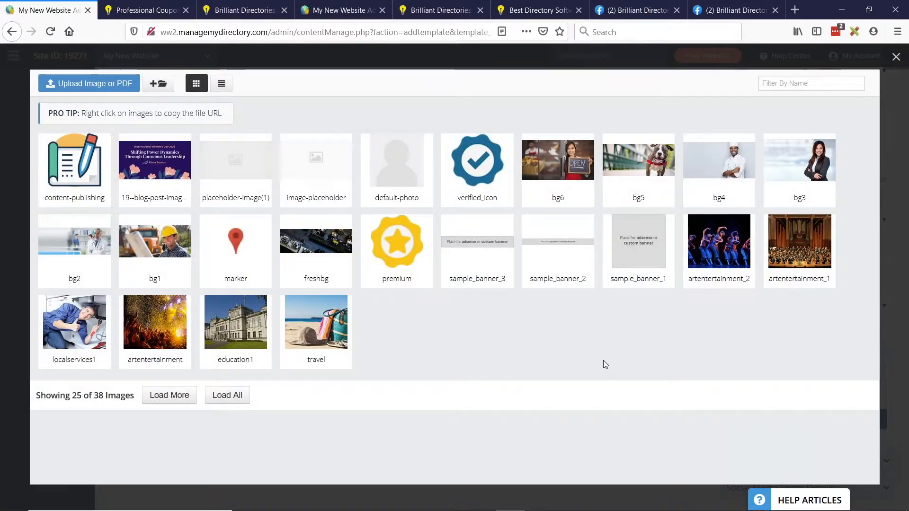
pyautogui.click(644, 158)
# - Enter the page title "Pet Discount Coupons" and subtitle "Browse Coupons to Save on Pet Goods", and save the web page
pyautogui.scroll(8, 739, 303)
pyautogui.scroll(6, 753, 336)
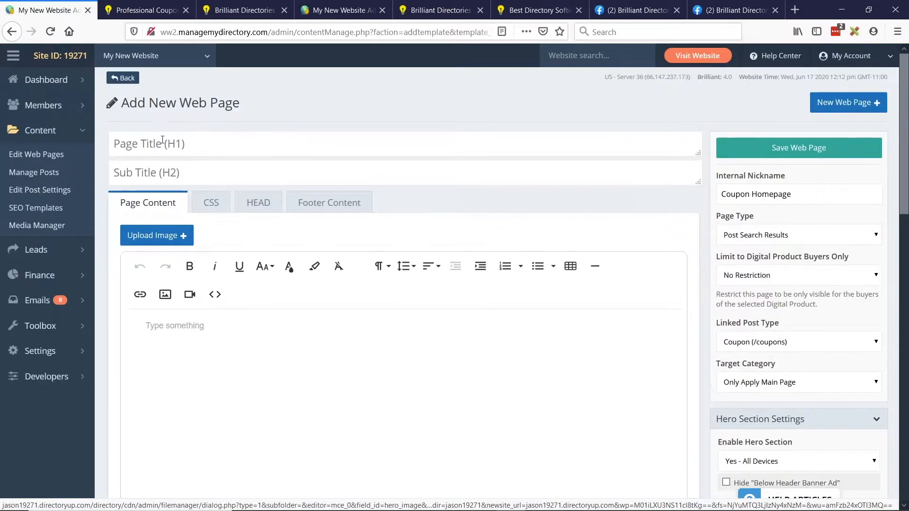
pyautogui.click(182, 141)
pyautogui.write('Pet Discount Coupons')
pyautogui.click(176, 167)
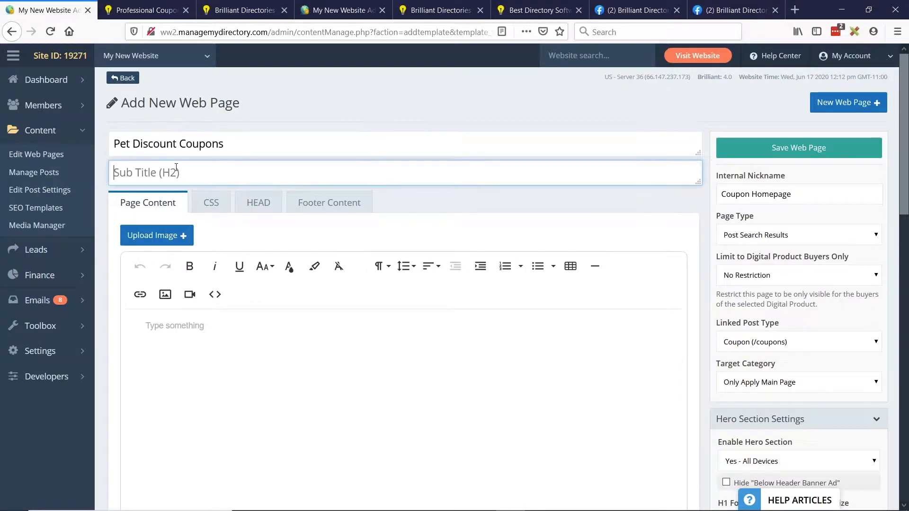
pyautogui.write('Browse Coupo')
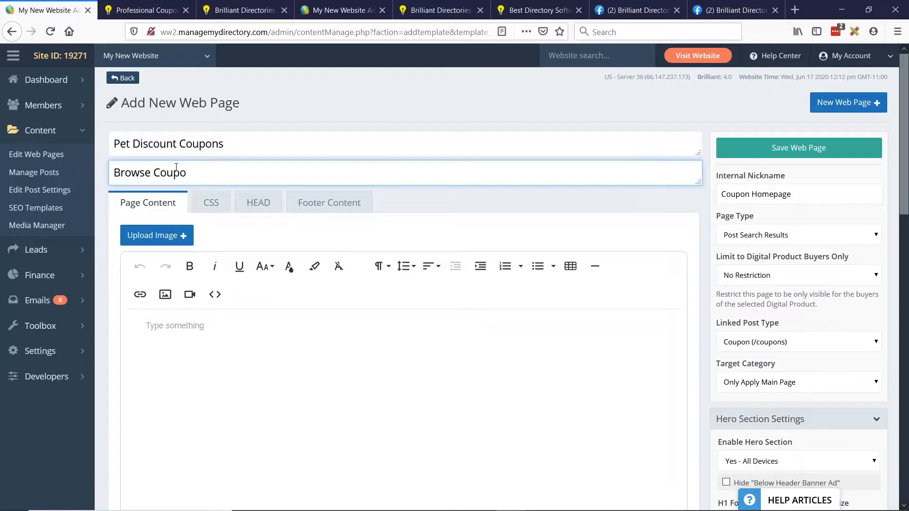
pyautogui.write('ns to Save on Pet Goods')
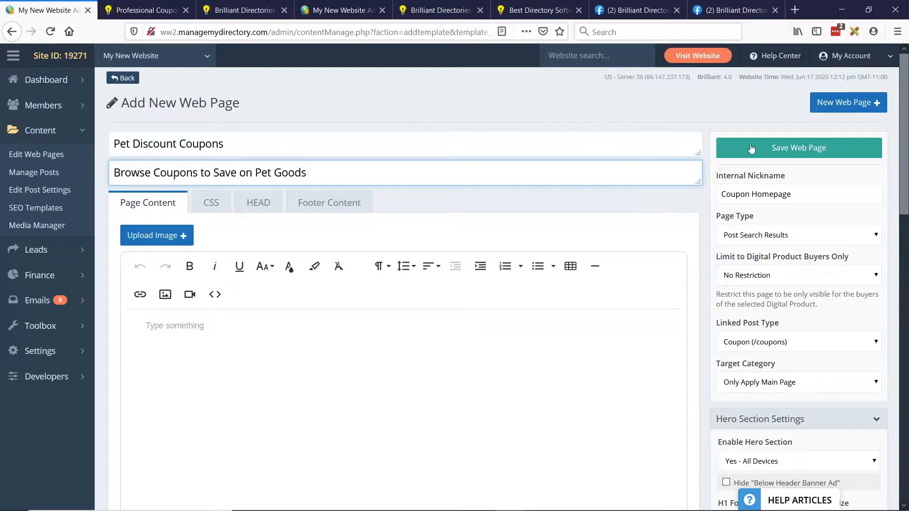
pyautogui.click(779, 148)
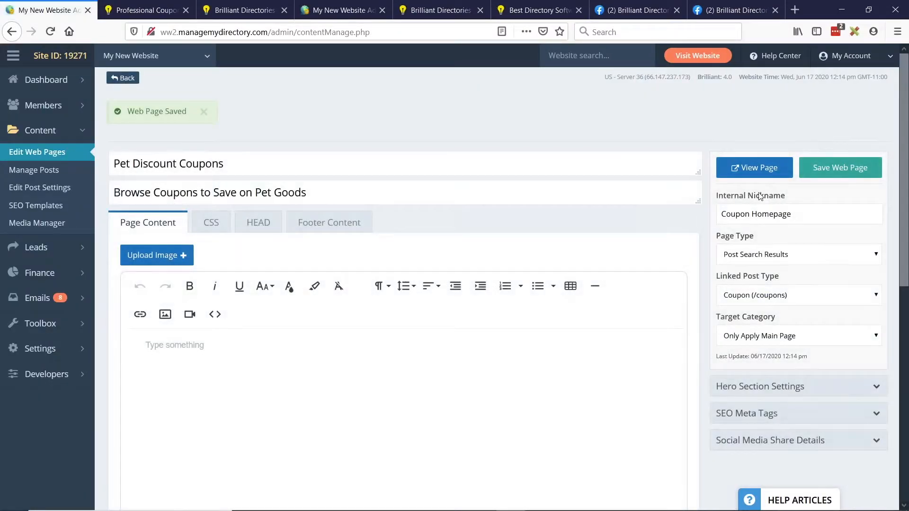
# - Duplicate the live coupons page in another browser tab to view it with the hero section
pyautogui.moveTo(712, 280); pyautogui.dragTo(791, 280)
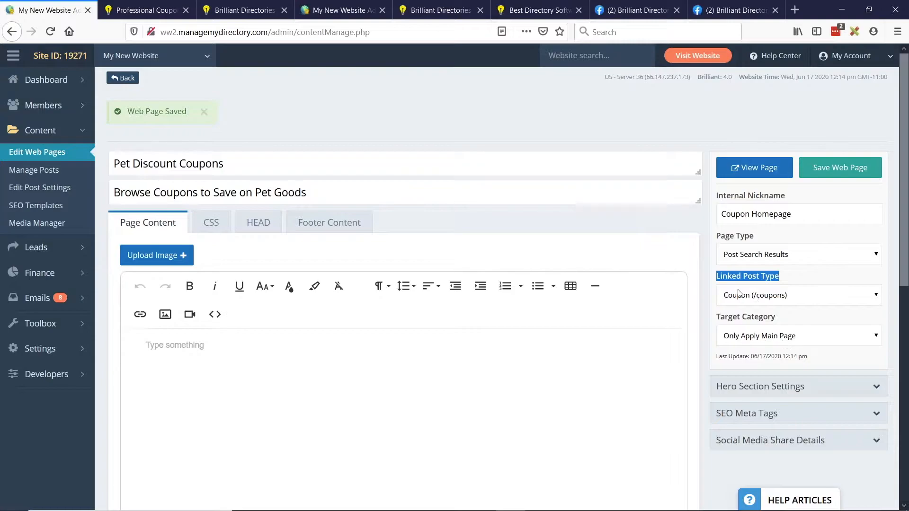
pyautogui.click(227, 7)
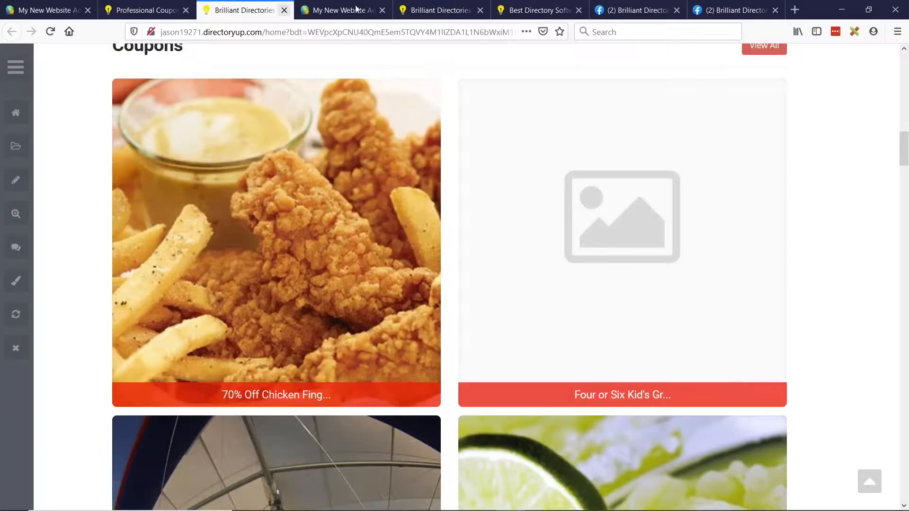
pyautogui.click(152, 4)
pyautogui.rightClick(143, 12)
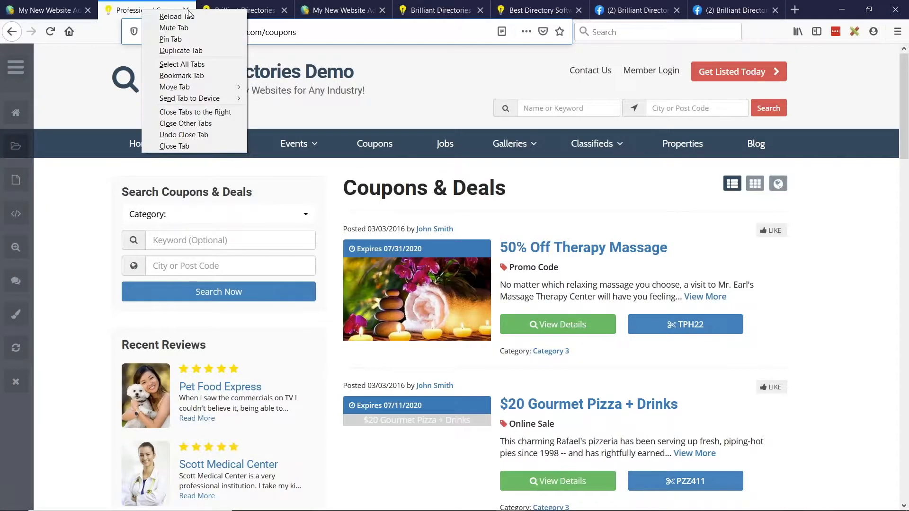
pyautogui.click(180, 51)
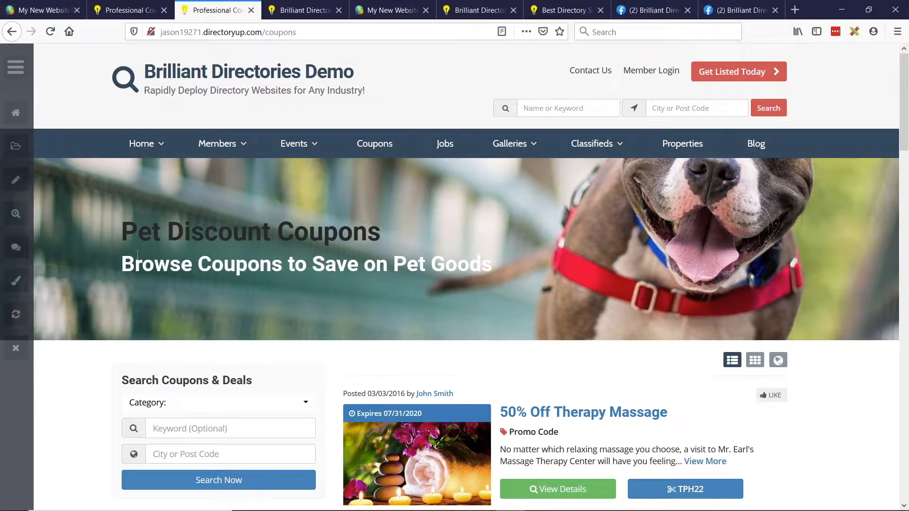
# - Return to the web page editor and set the hero section's H1 font color to white
pyautogui.click(61, 9)
pyautogui.scroll(-1, 795, 291)
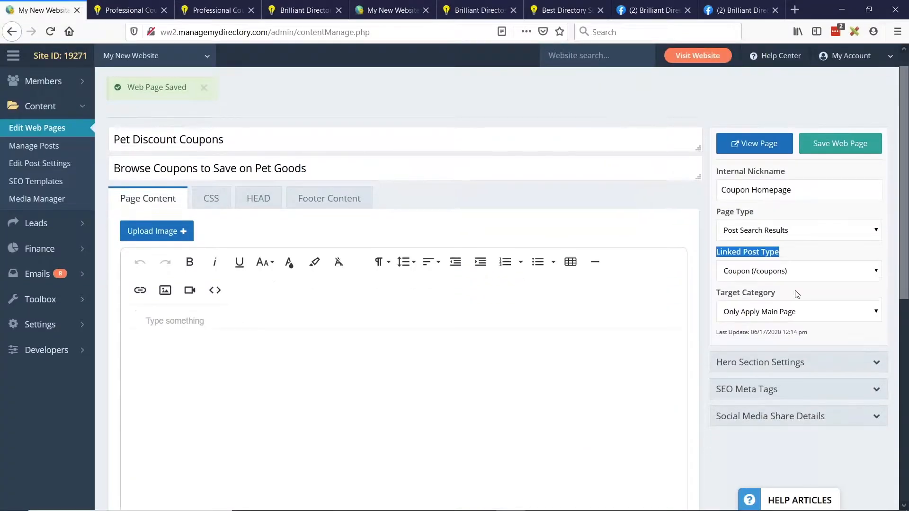
pyautogui.click(766, 317)
pyautogui.scroll(-3, 828, 224)
pyautogui.click(749, 332)
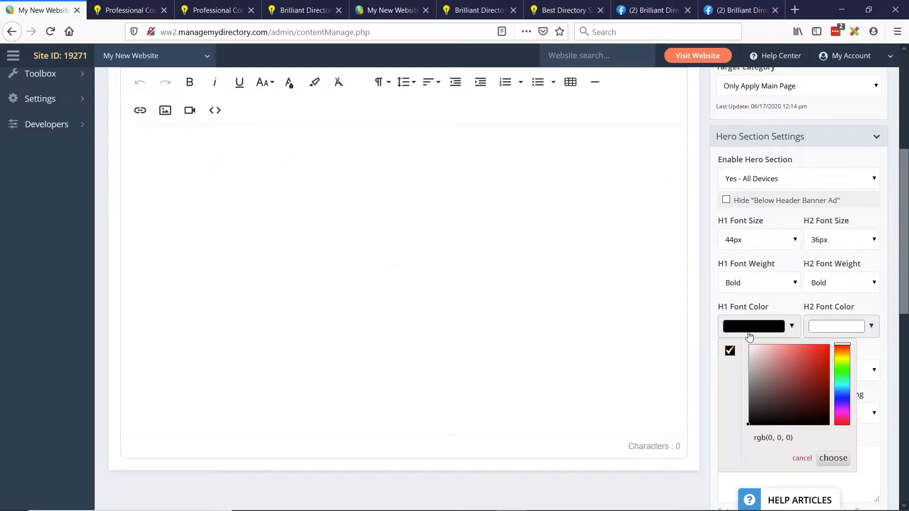
pyautogui.moveTo(771, 375); pyautogui.dragTo(749, 345)
pyautogui.click(834, 457)
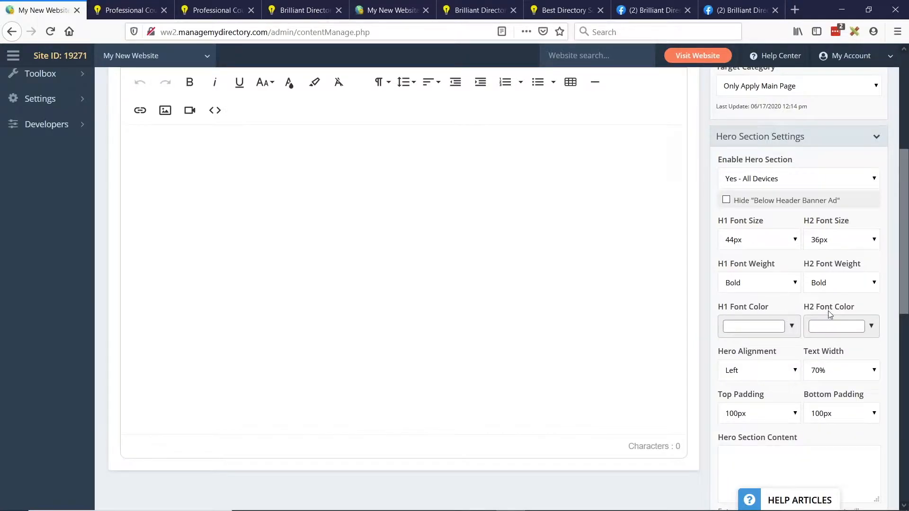
# - Enter the hero section content "Find pet coupons and shop discounted pet deals..."
pyautogui.scroll(-3, 841, 315)
pyautogui.click(744, 351)
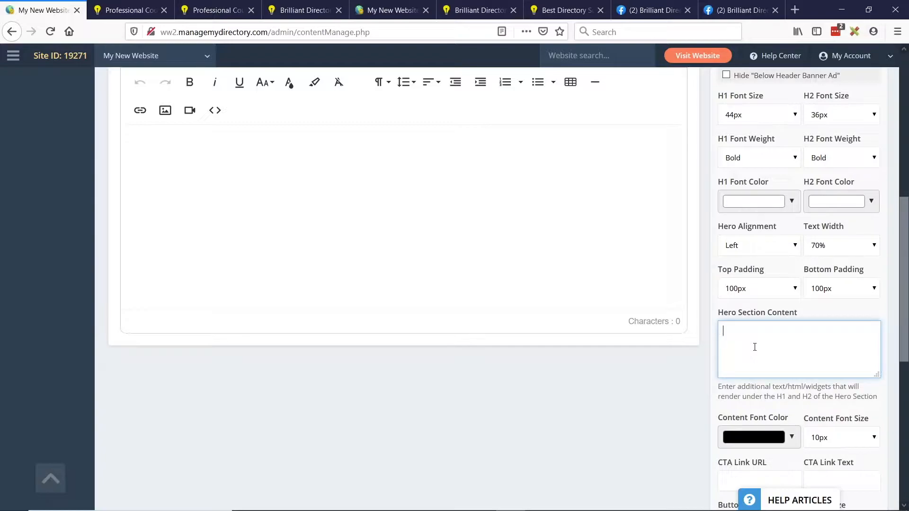
pyautogui.write('Find pet g')
pyautogui.write('oupons and shop discoun')
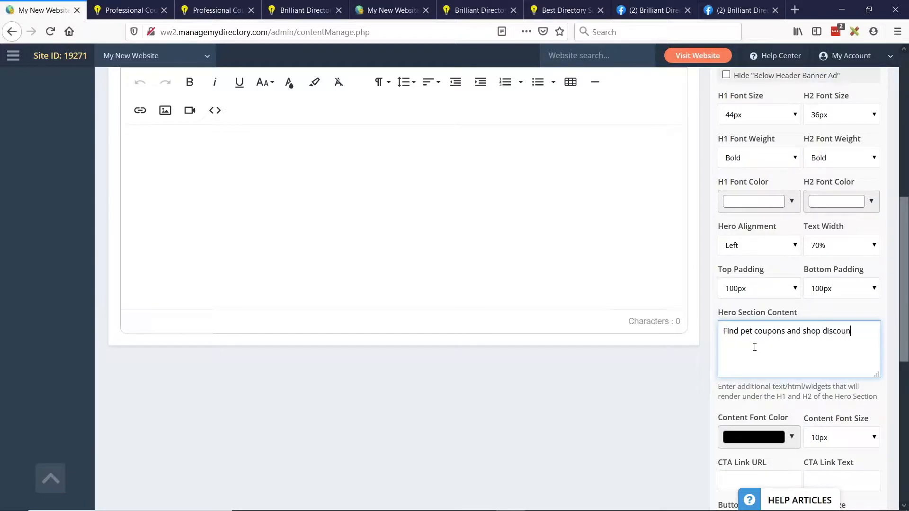
pyautogui.write('ted pet deals...')
# - Examine the page's SEO meta tag fields and its social media share details, including the shared image option
pyautogui.scroll(-6, 778, 327)
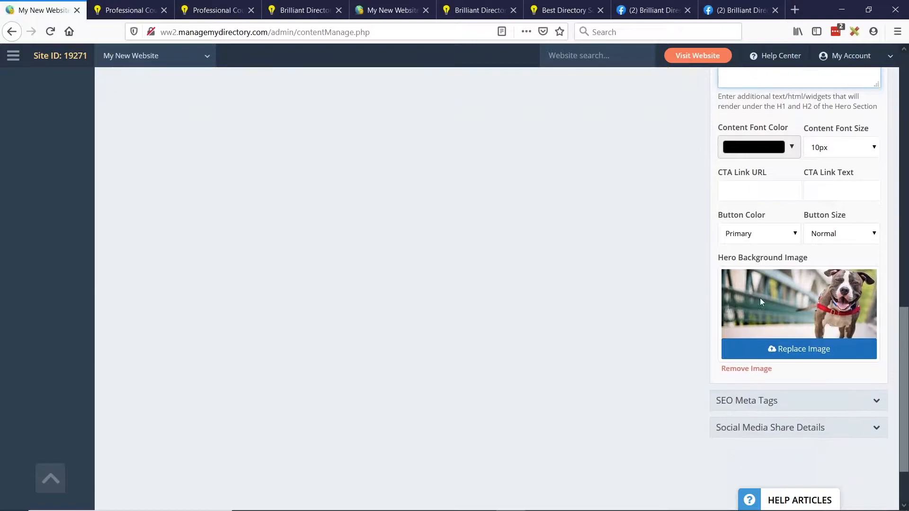
pyautogui.click(759, 326)
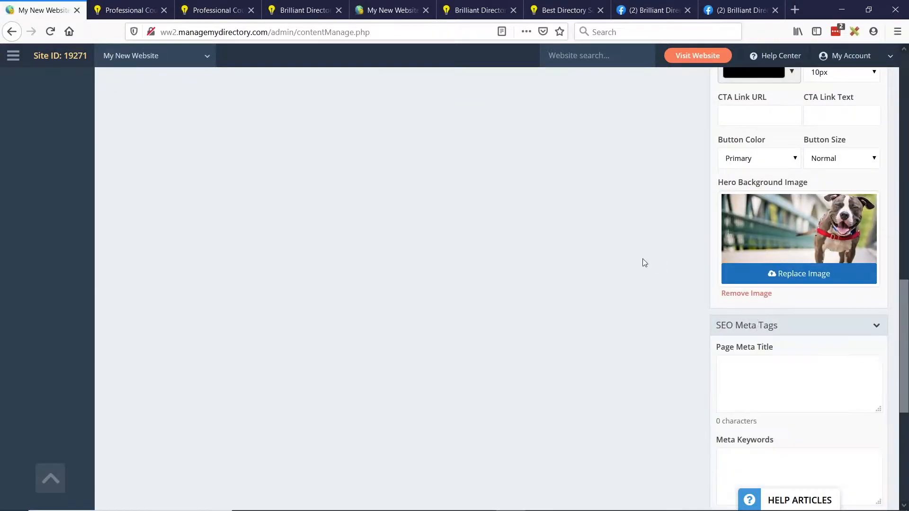
pyautogui.scroll(-3, 749, 262)
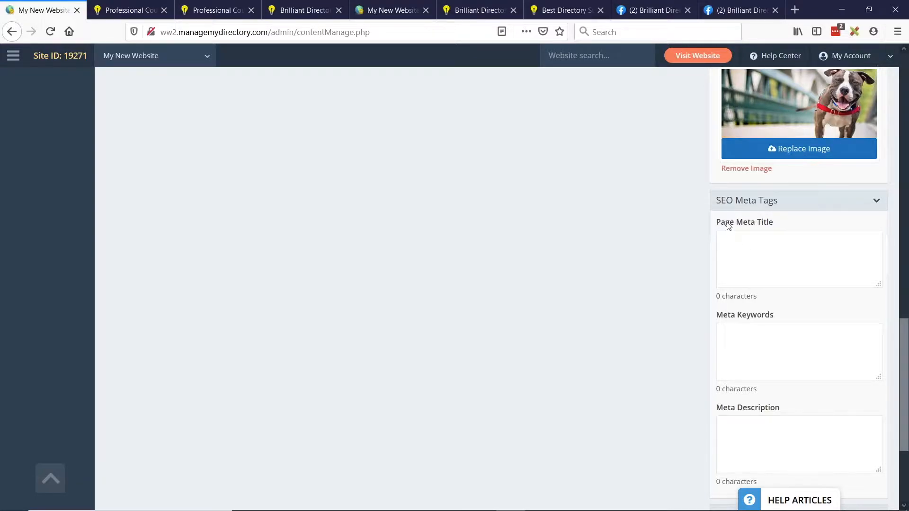
pyautogui.moveTo(716, 223); pyautogui.dragTo(782, 222)
pyautogui.moveTo(736, 408); pyautogui.dragTo(780, 408)
pyautogui.scroll(-3, 867, 240)
pyautogui.click(751, 353)
pyautogui.scroll(-5, 752, 353)
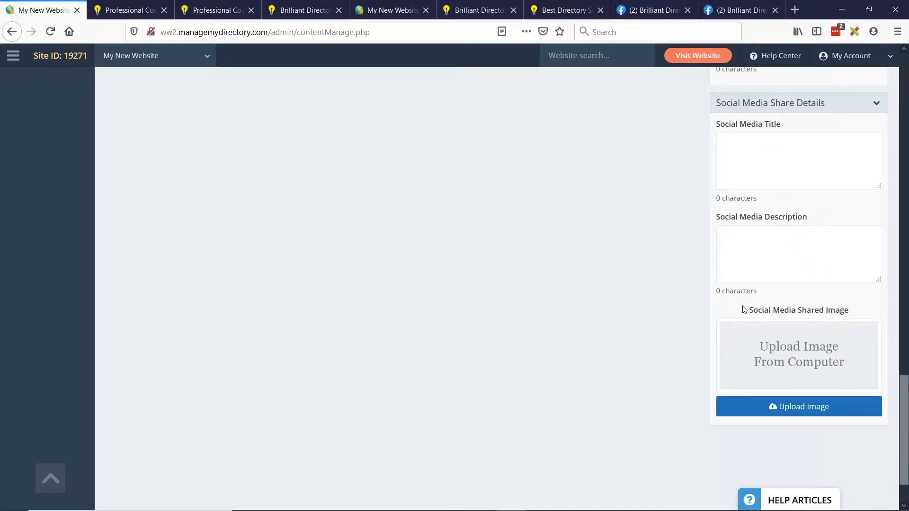
pyautogui.moveTo(743, 309); pyautogui.dragTo(844, 308)
pyautogui.click(825, 310)
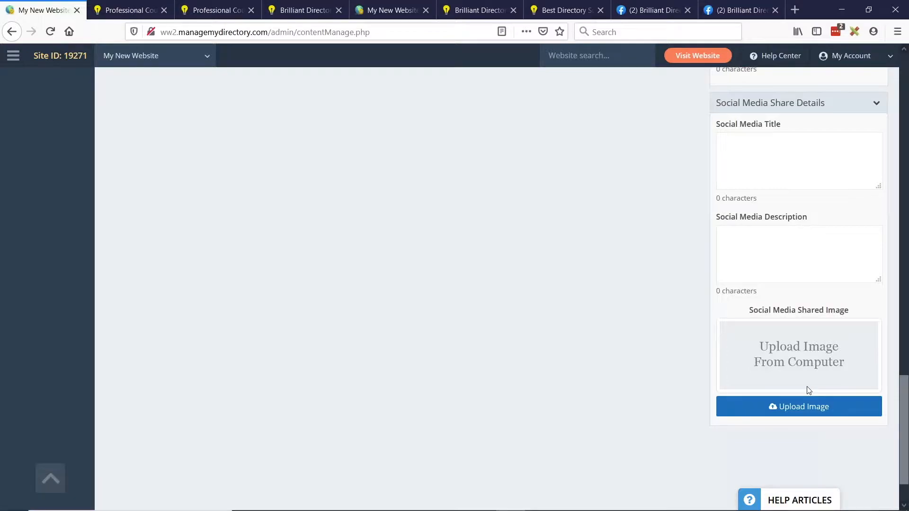
pyautogui.click(809, 416)
# - Save the web page and reload the live coupons page to check the hero title color and content text
pyautogui.scroll(3, 769, 301)
pyautogui.scroll(15, 675, 362)
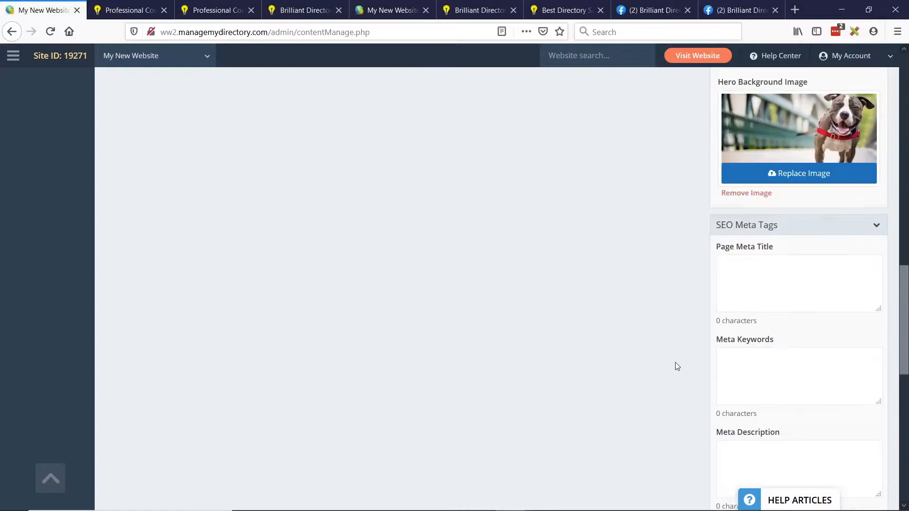
pyautogui.scroll(1, 738, 321)
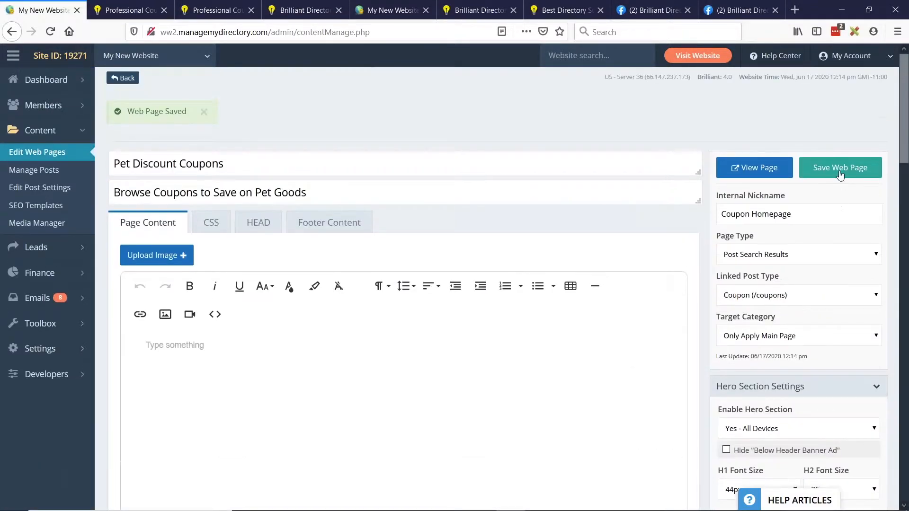
pyautogui.click(831, 169)
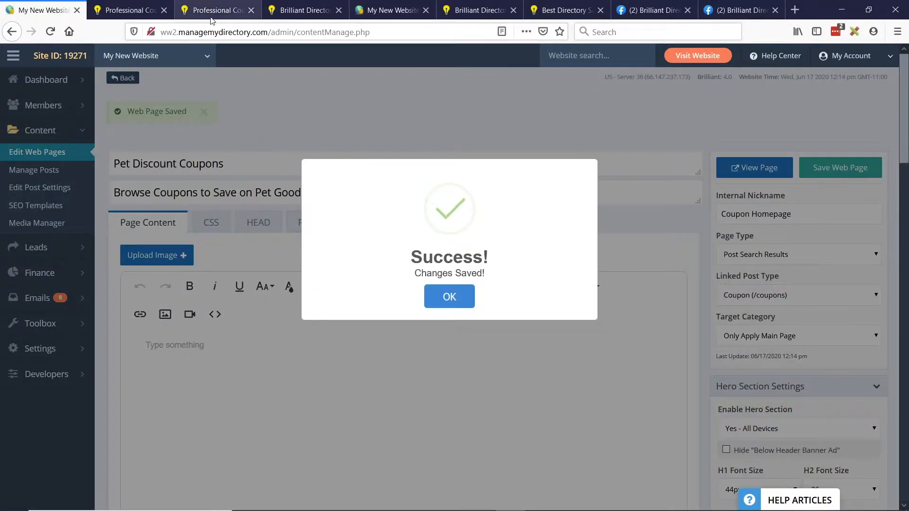
pyautogui.click(213, 13)
pyautogui.click(50, 31)
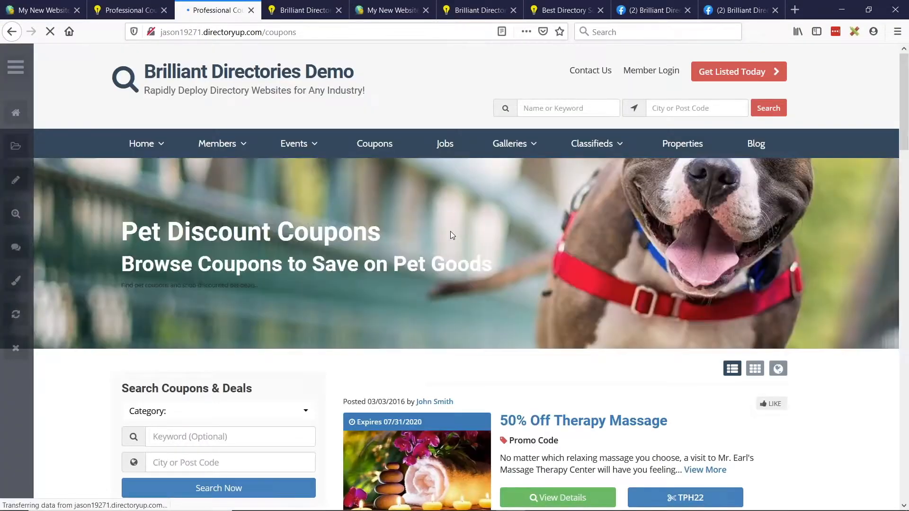
pyautogui.moveTo(119, 285); pyautogui.dragTo(263, 292)
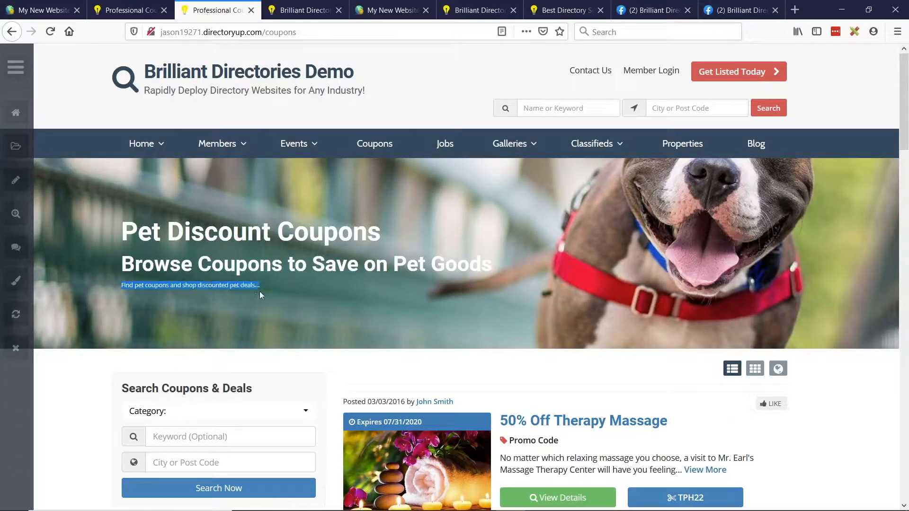
pyautogui.click(140, 292)
# - In the page editor, set the hero content font size to 20px and its font color to white
pyautogui.click(50, 6)
pyautogui.scroll(-10, 805, 315)
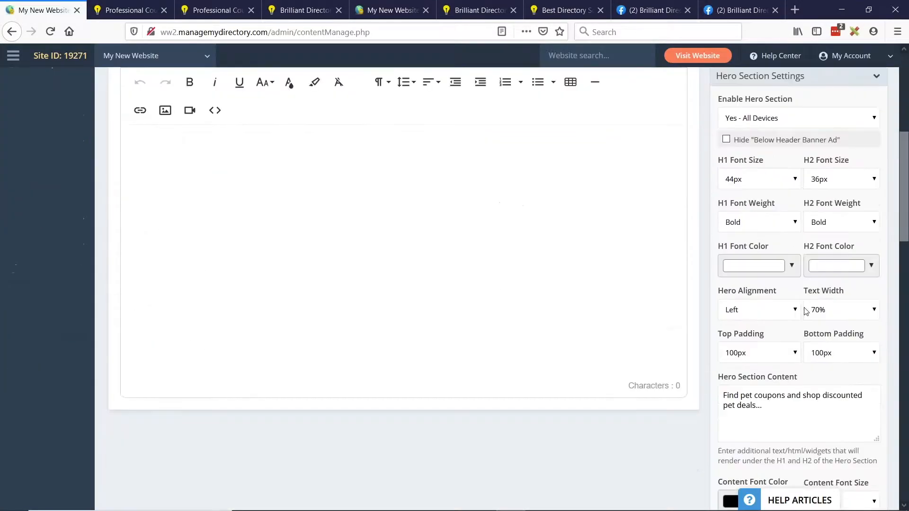
pyautogui.click(833, 250)
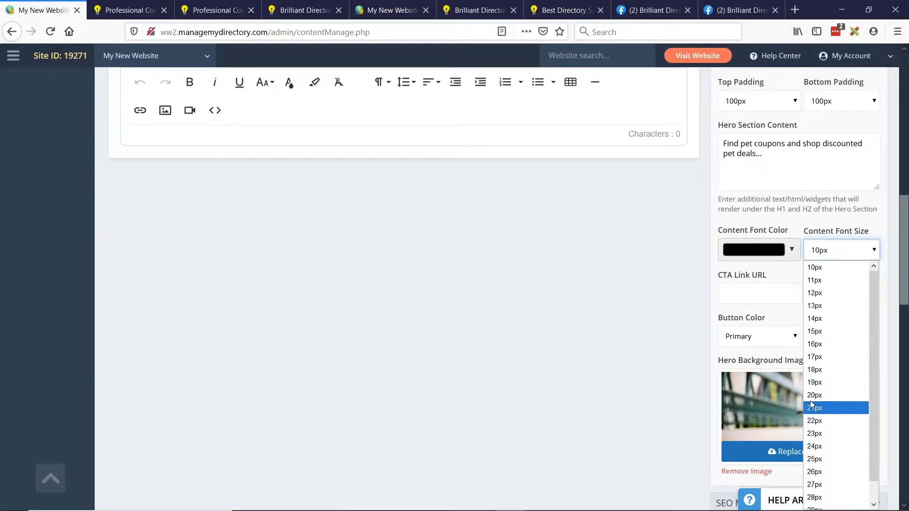
pyautogui.click(826, 406)
pyautogui.click(753, 253)
pyautogui.moveTo(756, 301); pyautogui.dragTo(728, 261)
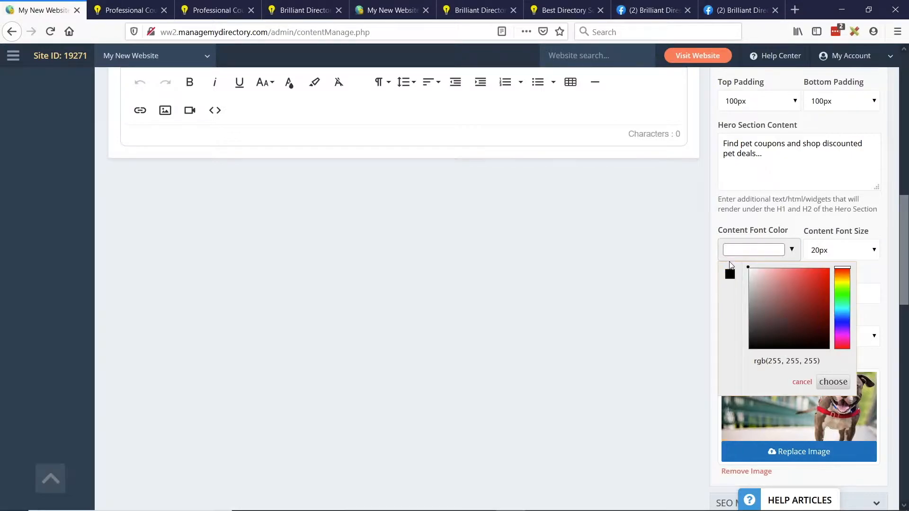
pyautogui.click(833, 381)
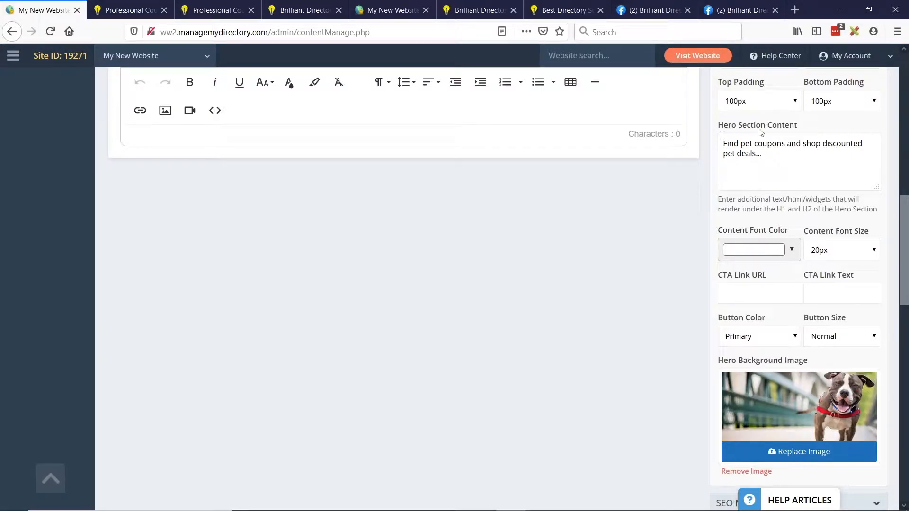
# - Save the web page and reload the live coupons page to check the restyled hero content text
pyautogui.scroll(10, 799, 284)
pyautogui.scroll(3, 799, 284)
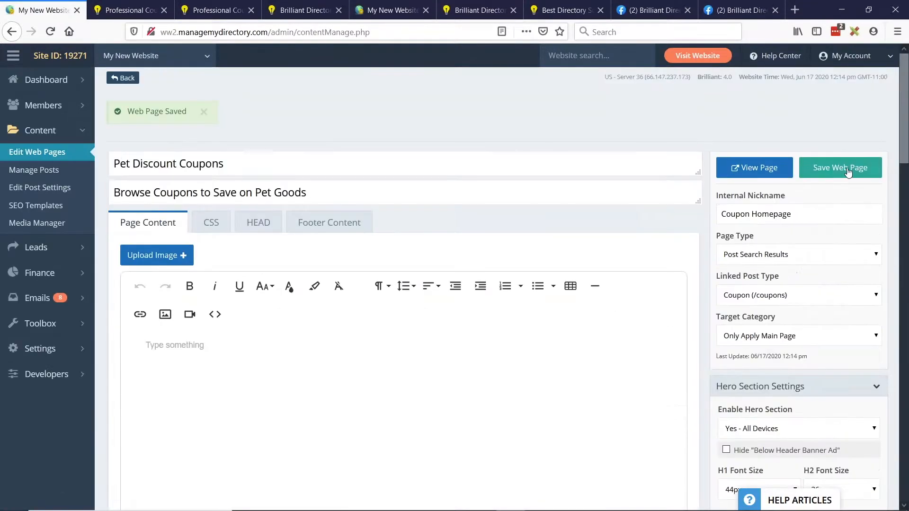
pyautogui.click(845, 168)
pyautogui.click(126, 10)
pyautogui.click(218, 10)
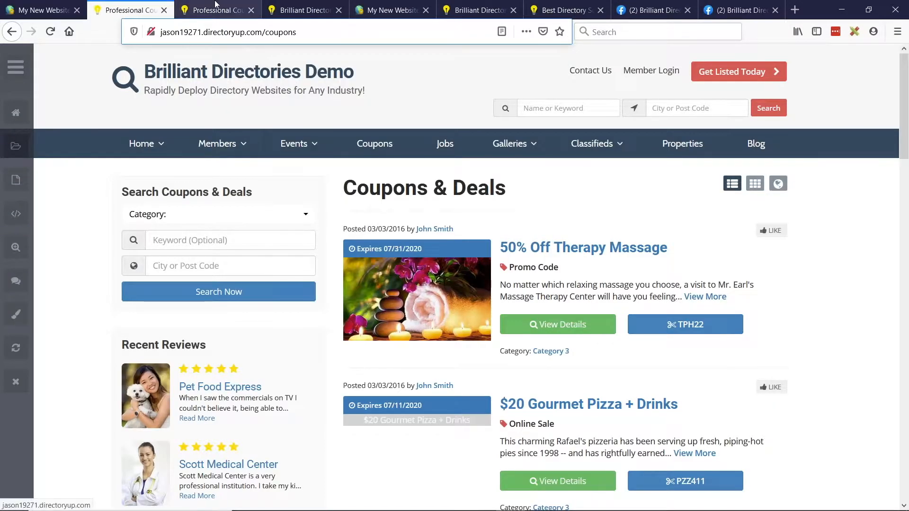
pyautogui.press('F5')
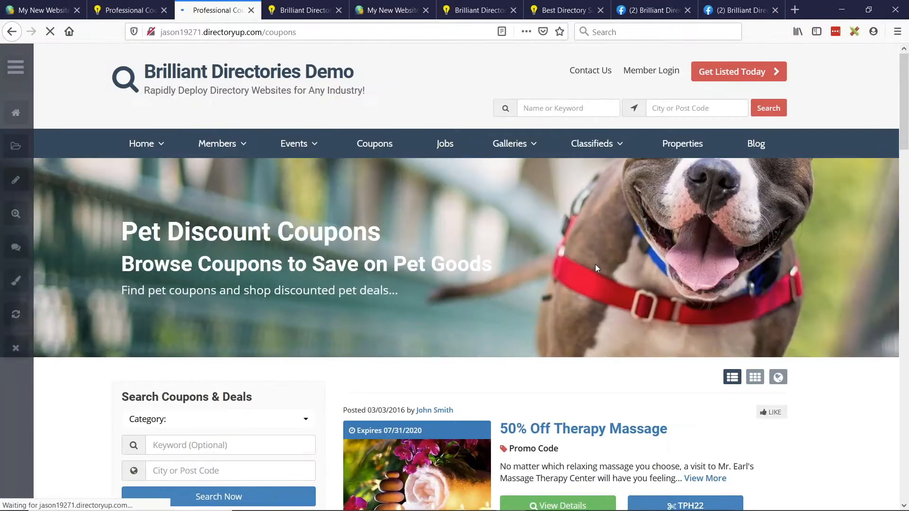
pyautogui.moveTo(399, 291); pyautogui.dragTo(365, 305)
pyautogui.click(495, 307)
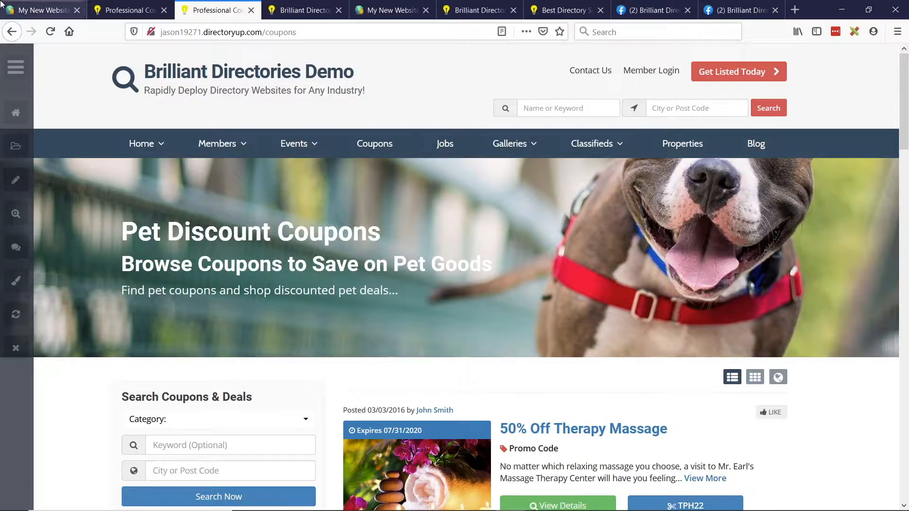
# - Change the page's target category to Category 1 and save the web page
pyautogui.click(27, 10)
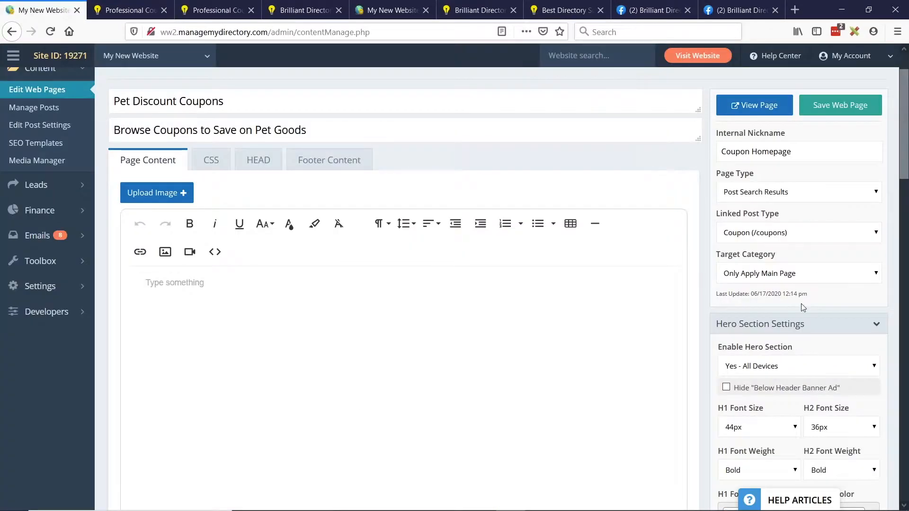
pyautogui.click(746, 277)
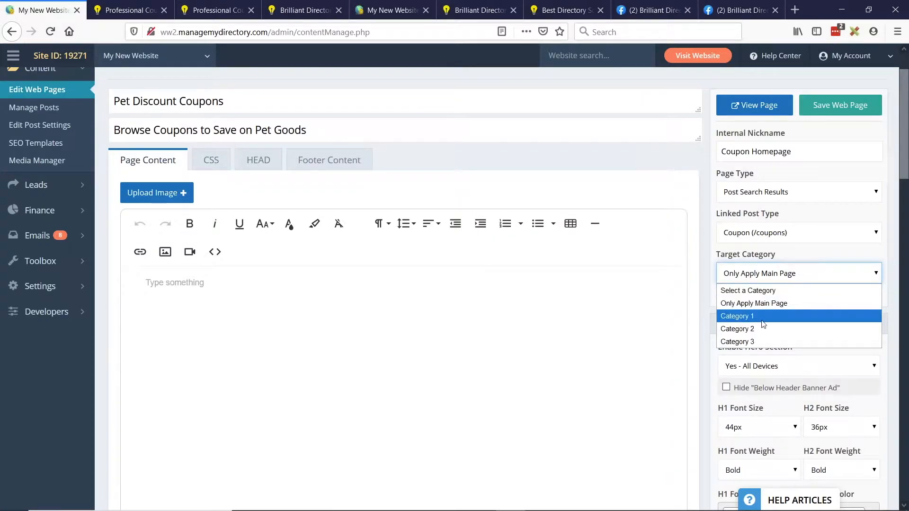
pyautogui.click(747, 316)
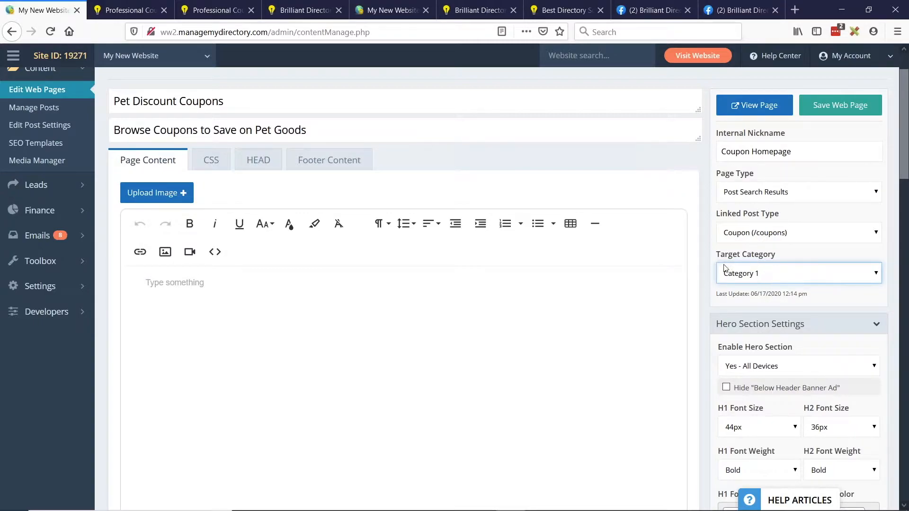
pyautogui.click(837, 114)
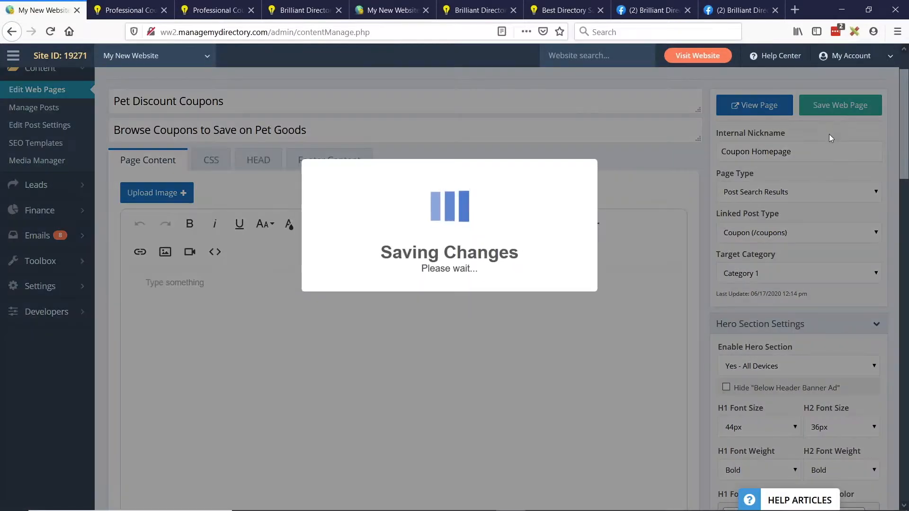
pyautogui.click(449, 297)
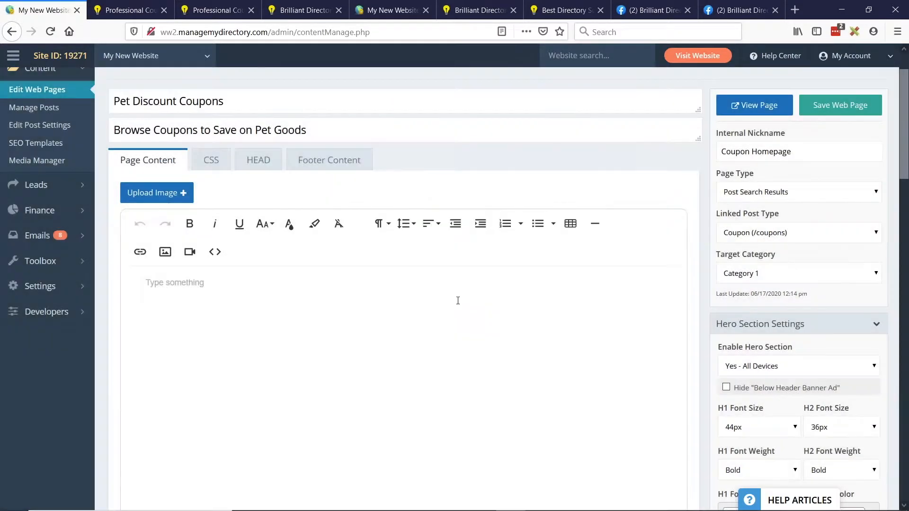
# - Reload the live coupons main page, and open the Category 1 coupons from a listing to check the hero section there
pyautogui.click(218, 10)
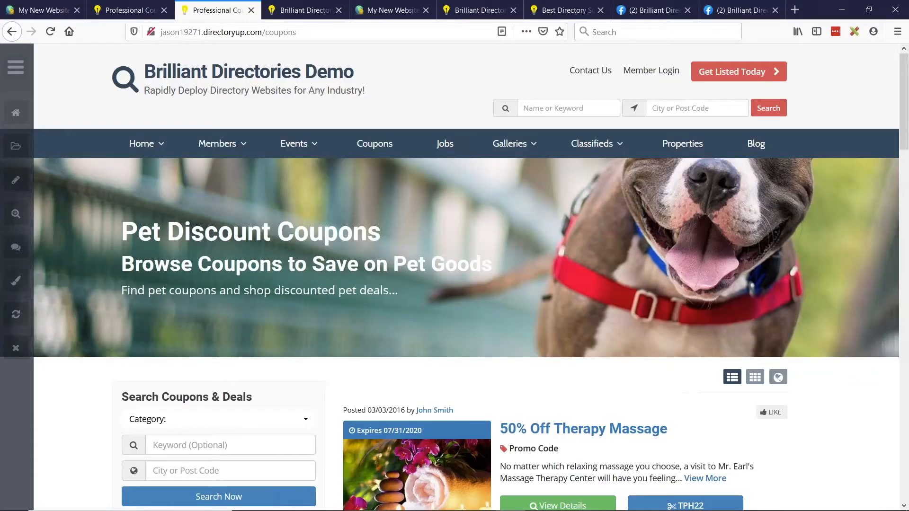
pyautogui.click(49, 32)
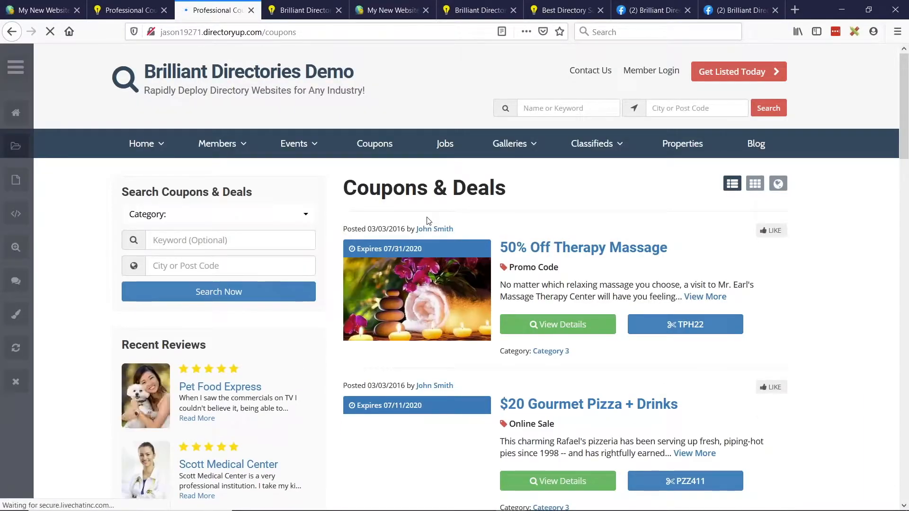
pyautogui.scroll(-10, 602, 247)
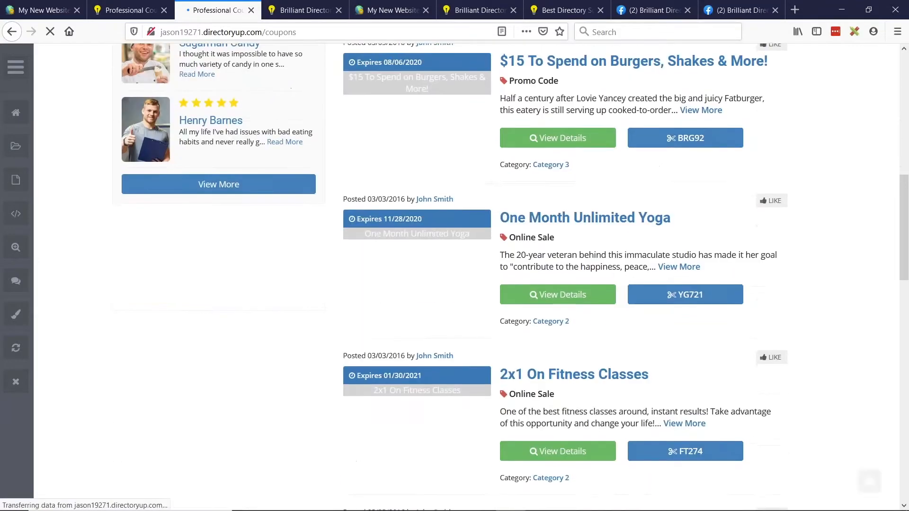
pyautogui.scroll(-12, 693, 253)
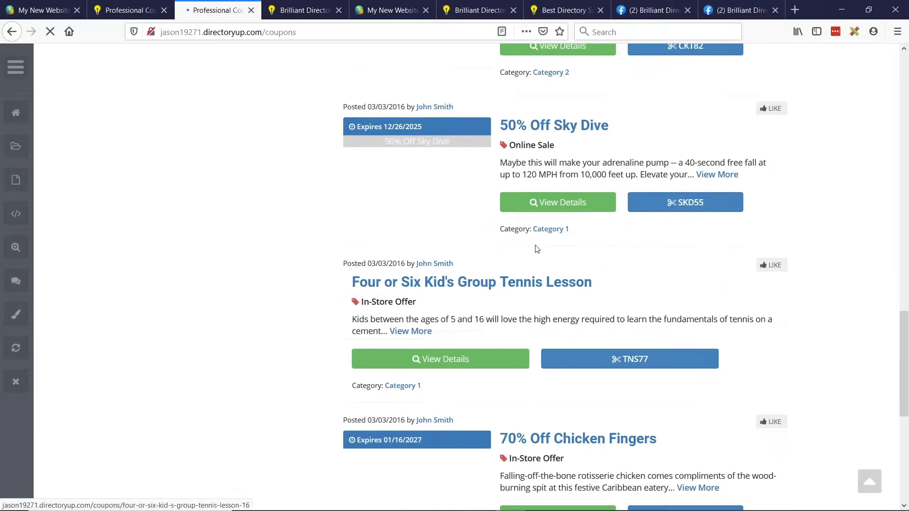
pyautogui.click(546, 231)
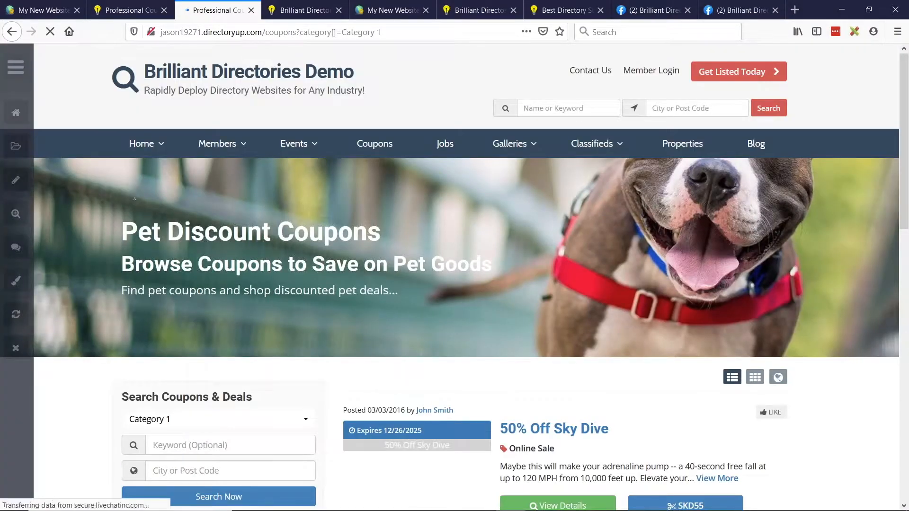
pyautogui.moveTo(121, 221); pyautogui.dragTo(337, 267)
pyautogui.click(408, 286)
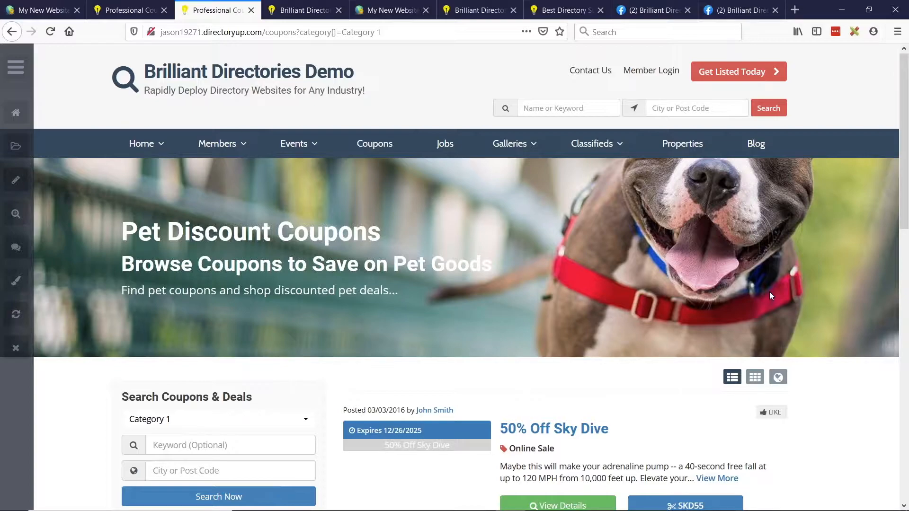
# - Switch to the Webinar Wednesday Lite presentation in Google Slides
pyautogui.hotkey('alt', 'Tab')
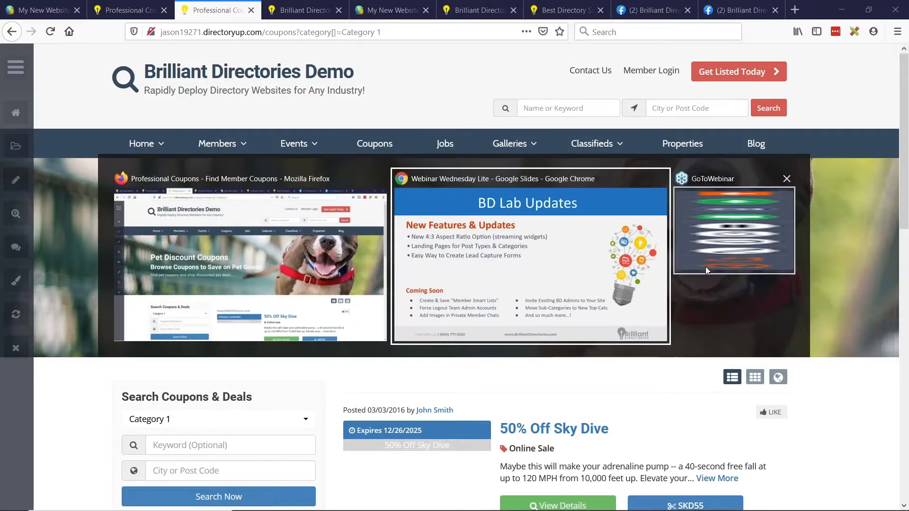
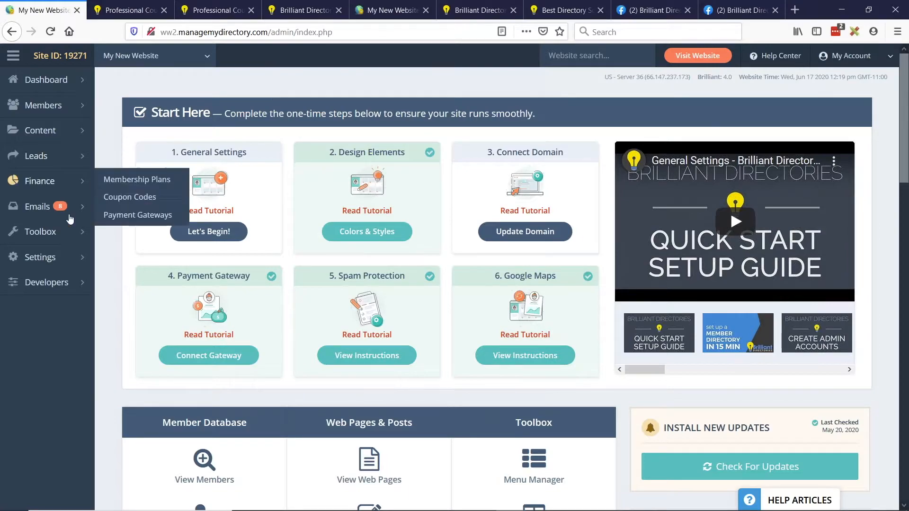
# - Create a new form in the Form Manager with the nickname Test and the variable name test, and save it
pyautogui.click(82, 233)
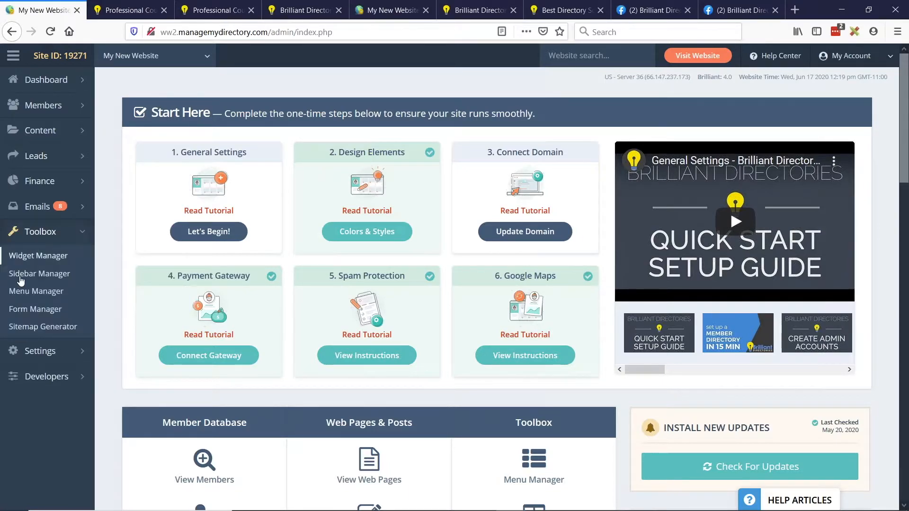
pyautogui.click(35, 310)
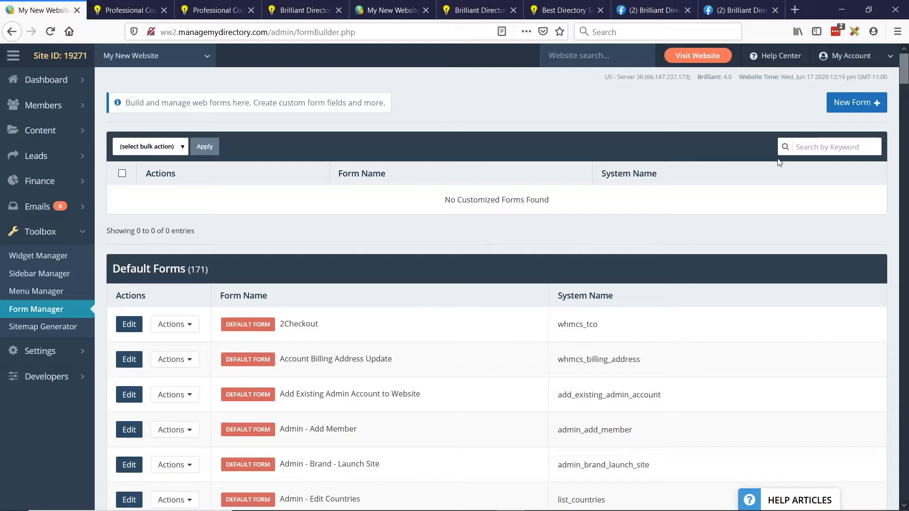
pyautogui.click(855, 103)
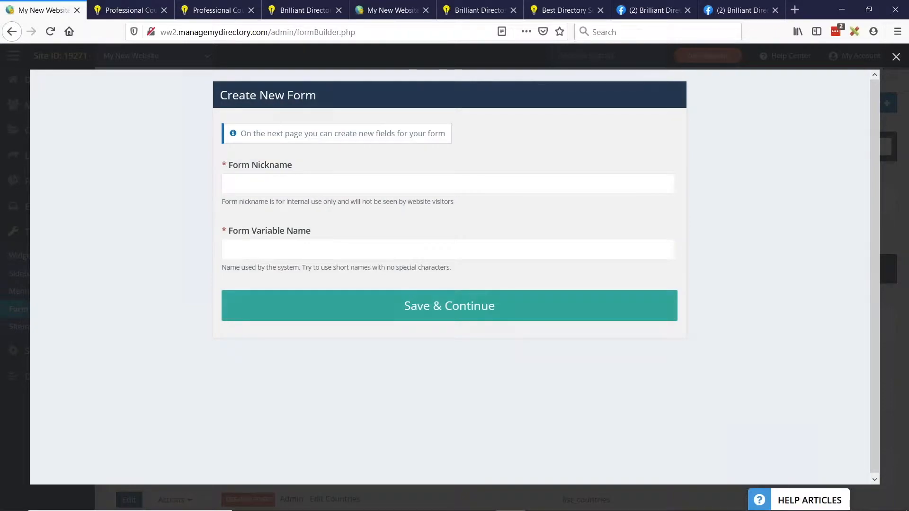
pyautogui.click(246, 179)
pyautogui.write('A')
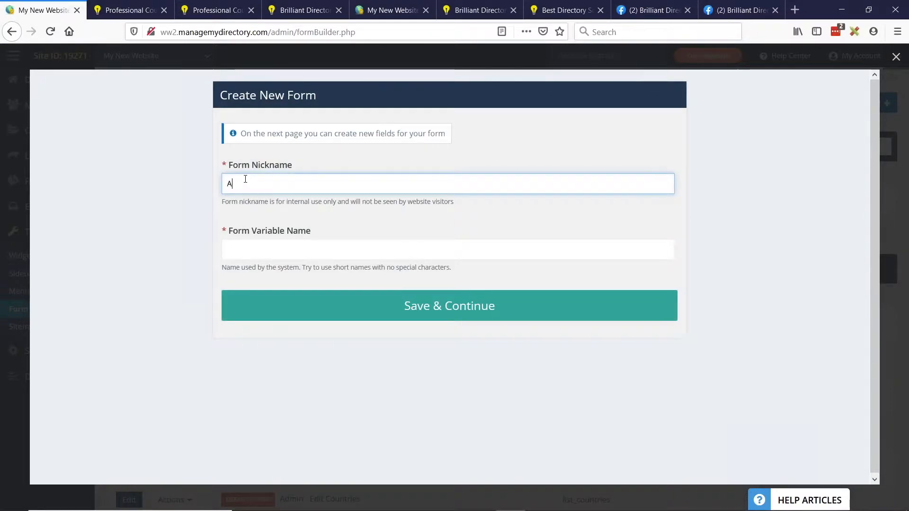
pyautogui.write('pllication')
pyautogui.click(262, 247)
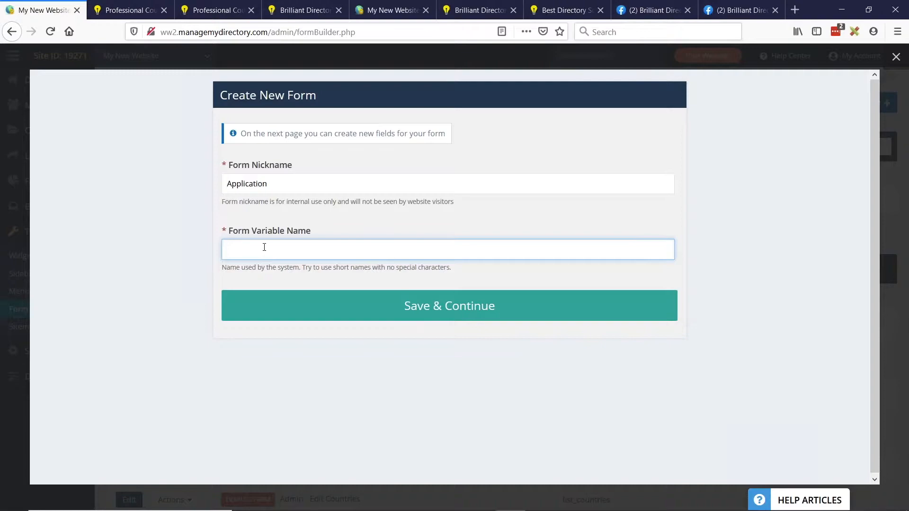
pyautogui.write('application')
pyautogui.click(442, 318)
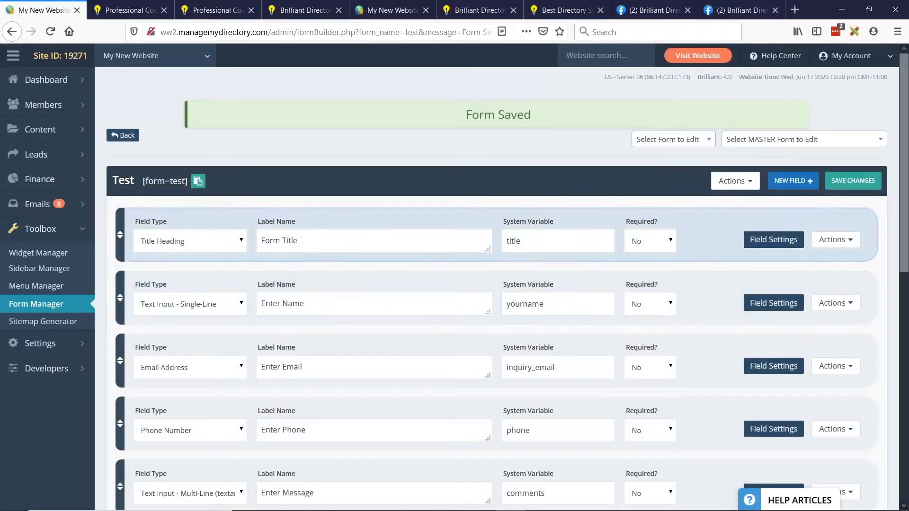
# - Review the new form's default fields and copy its shortcode [form=test] to the clipboard
pyautogui.scroll(-2, 298, 282)
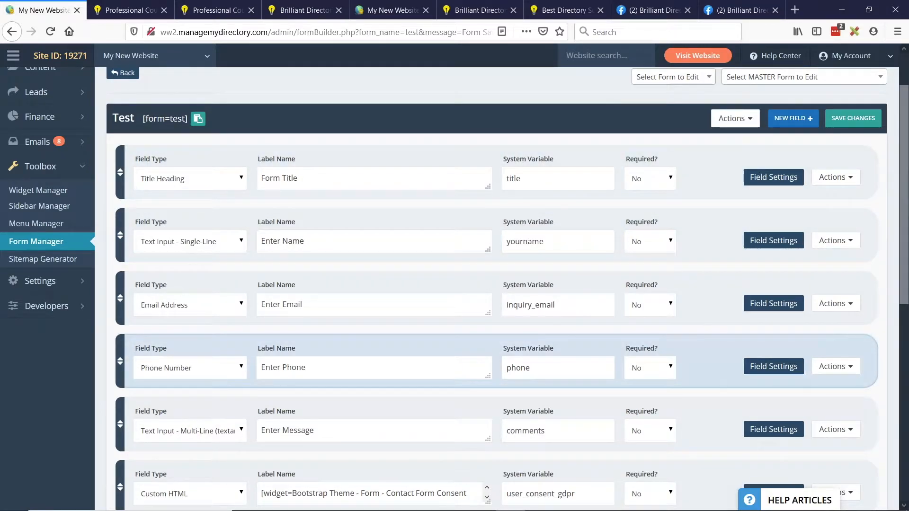
pyautogui.scroll(2, 497, 360)
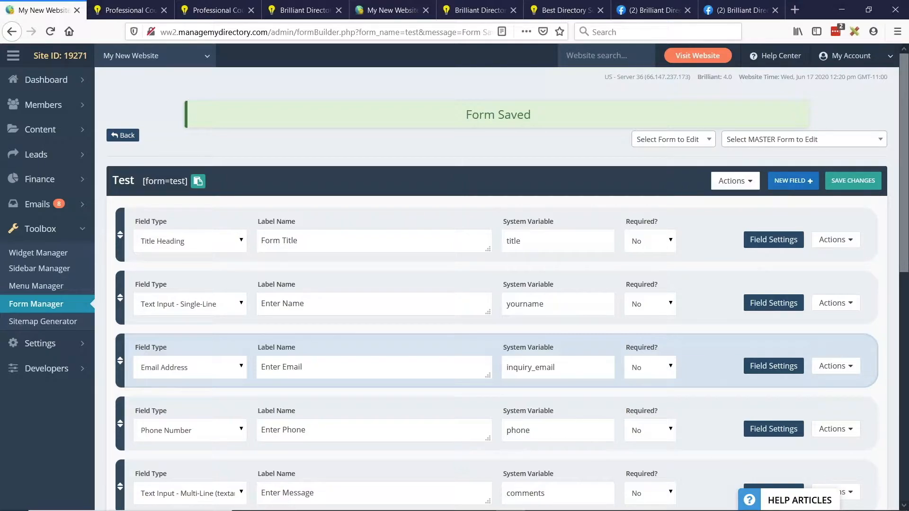
pyautogui.click(84, 208)
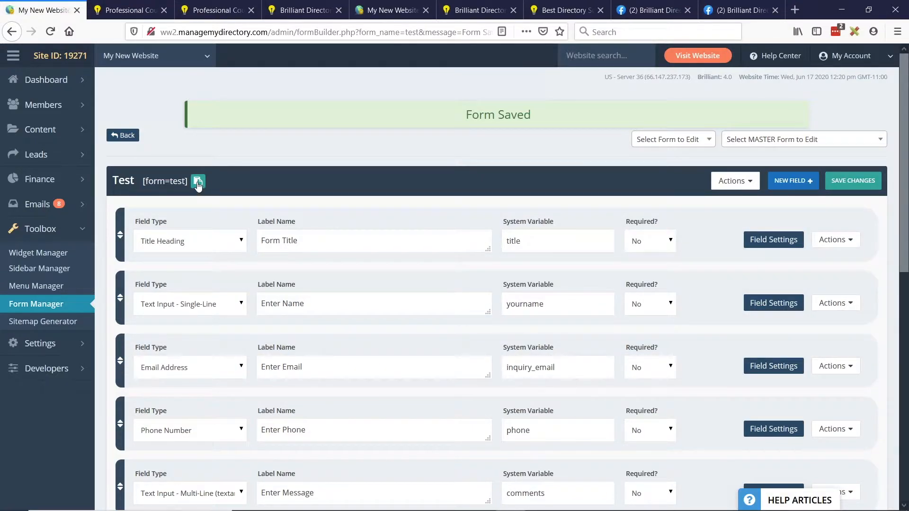
pyautogui.moveTo(143, 181); pyautogui.dragTo(183, 183)
pyautogui.click(152, 184)
pyautogui.click(200, 182)
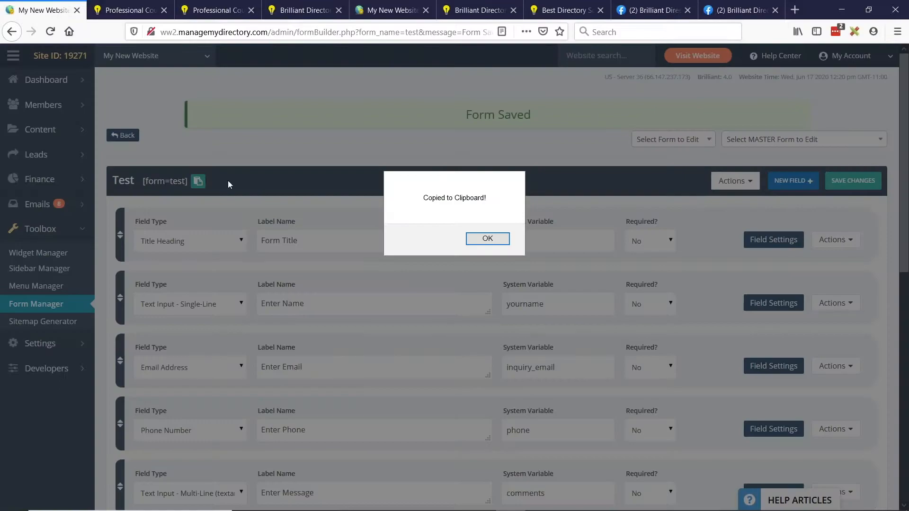
pyautogui.click(488, 239)
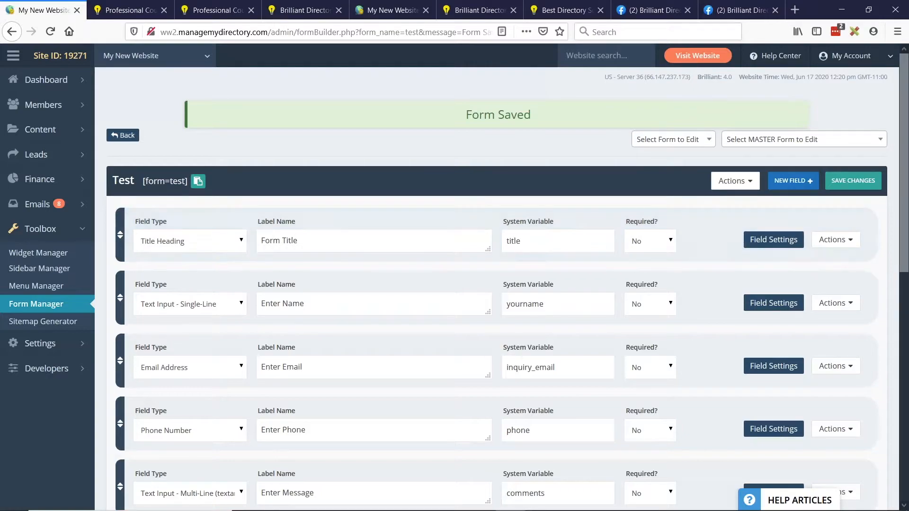
# - Start a new web page and insert a table with one row and two columns in its content
pyautogui.moveTo(90, 134)
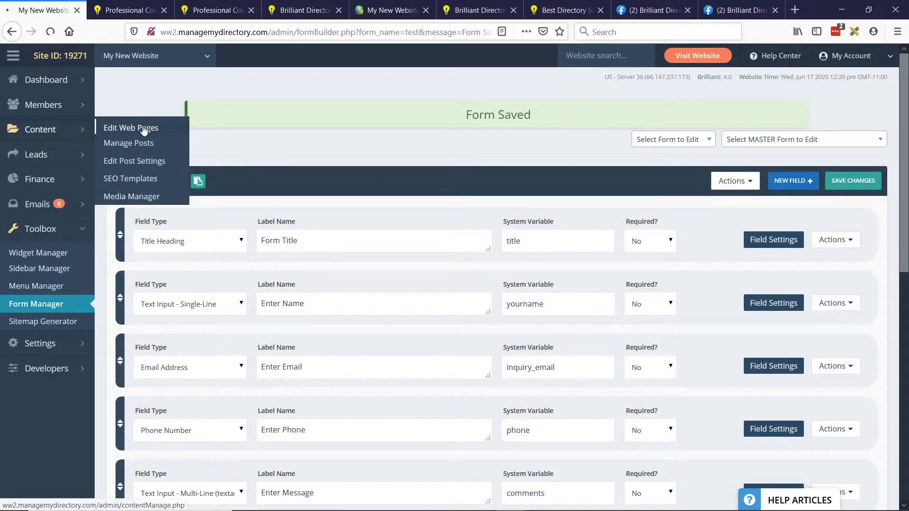
pyautogui.click(147, 127)
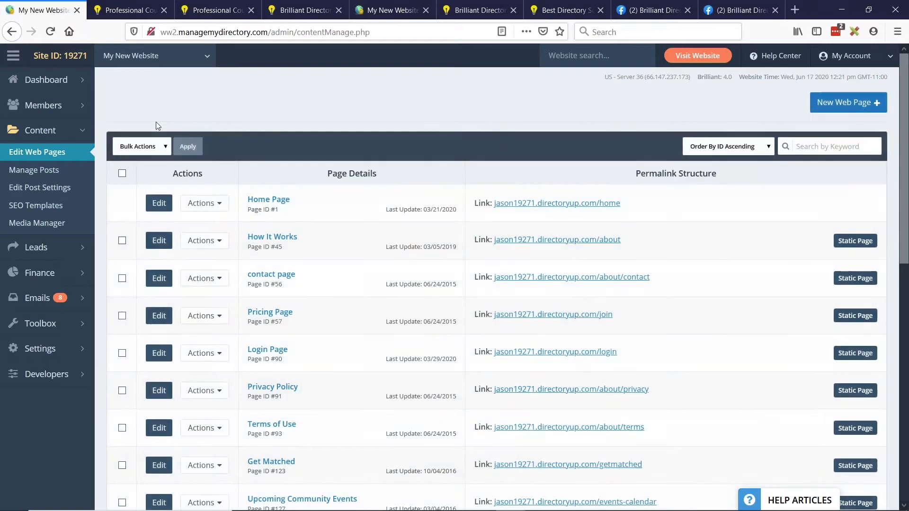
pyautogui.click(830, 112)
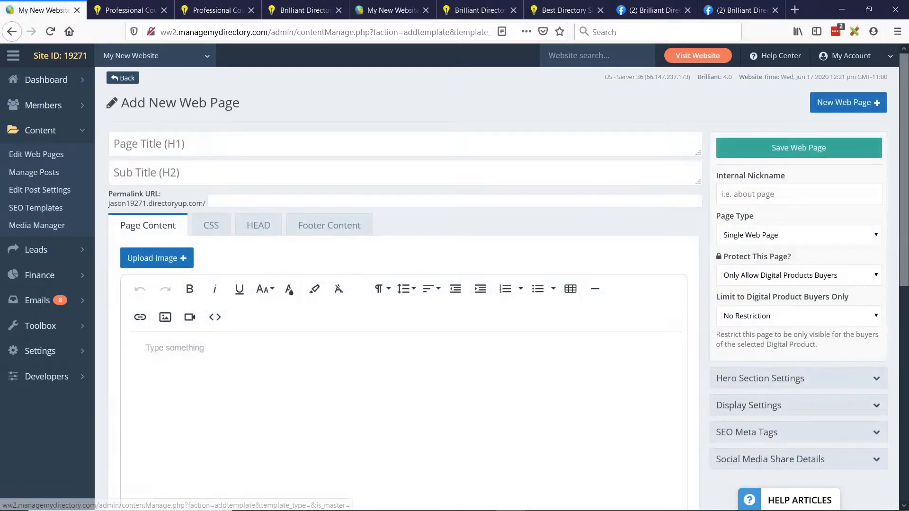
pyautogui.click(571, 290)
pyautogui.click(588, 335)
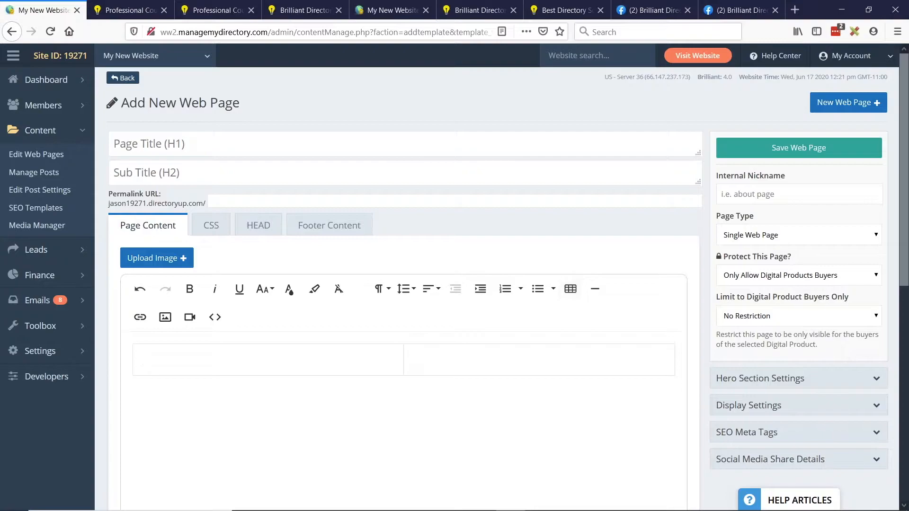
# - Paste [form=test] into the table's second cell and enter "Join Our Website. Apply to join with the form on the right!" in the first
pyautogui.click(450, 368)
pyautogui.hotkey('ctrl', 'v')
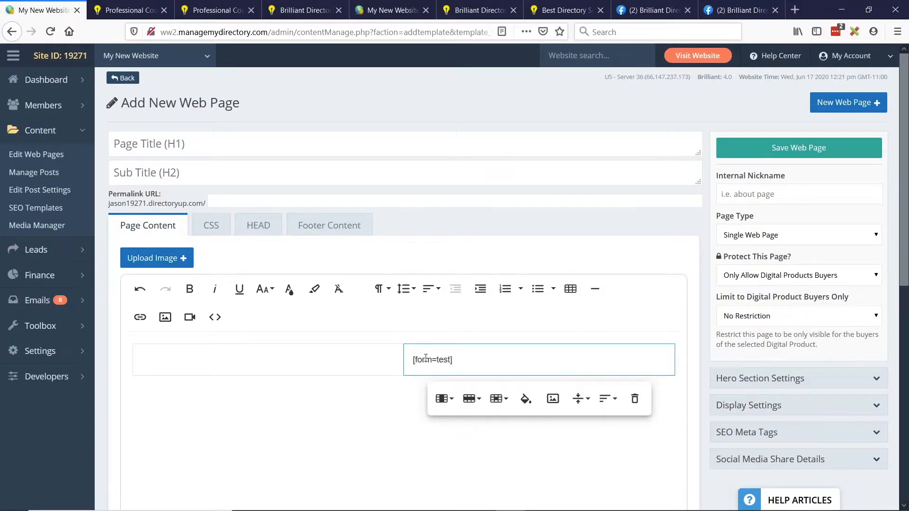
pyautogui.click(268, 359)
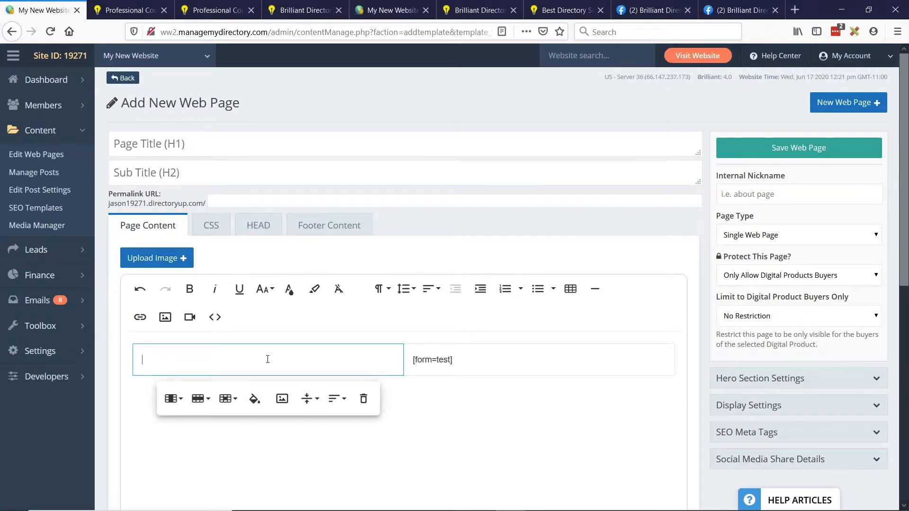
pyautogui.write('Join Our Webs')
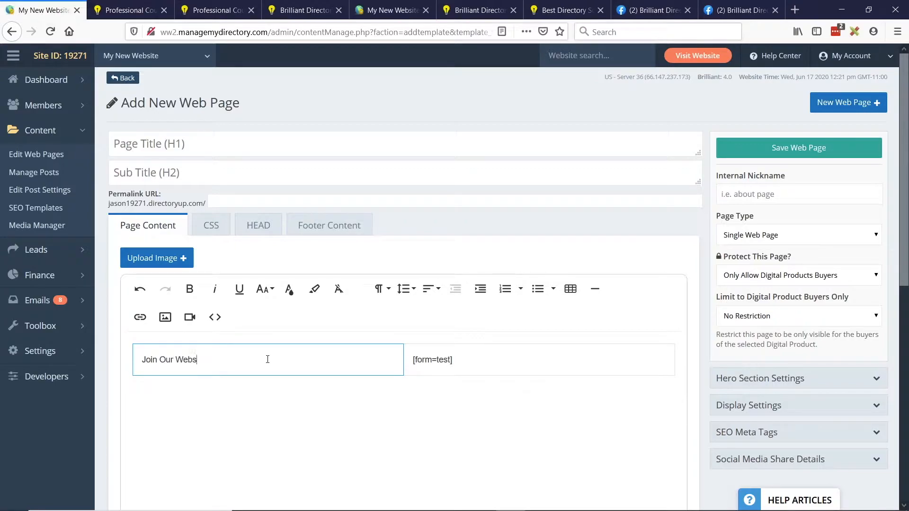
pyautogui.write('ite. PApply to join with the form on th')
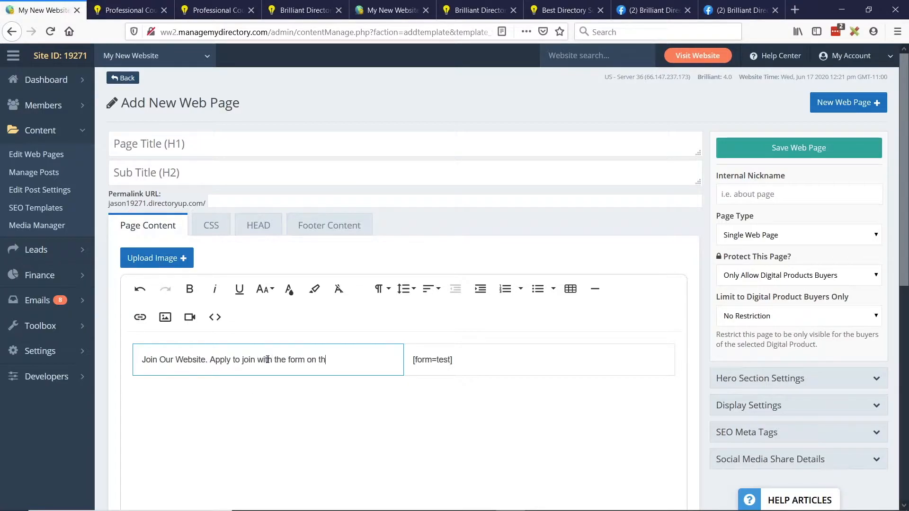
pyautogui.write('e right!')
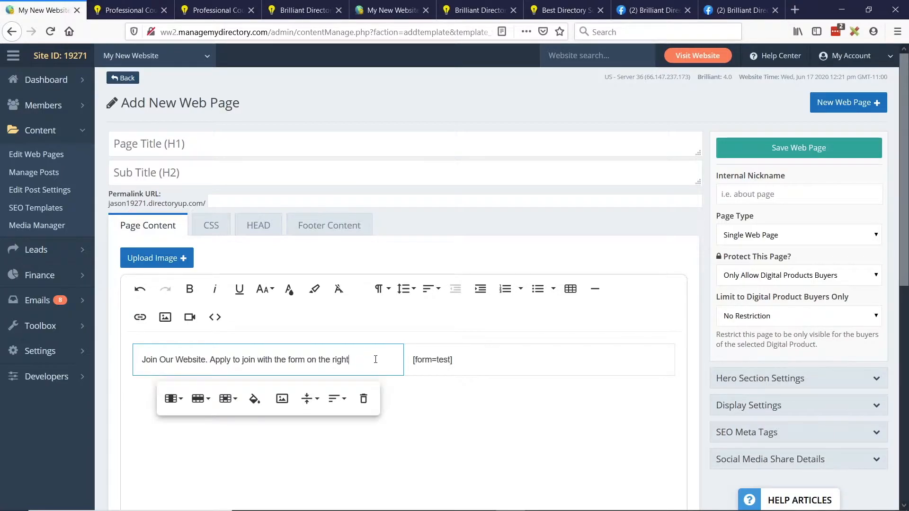
# - Make the "Join Our Website" text in the first table cell bold and set it to a large heading-like font size
pyautogui.moveTo(350, 360); pyautogui.dragTo(168, 365)
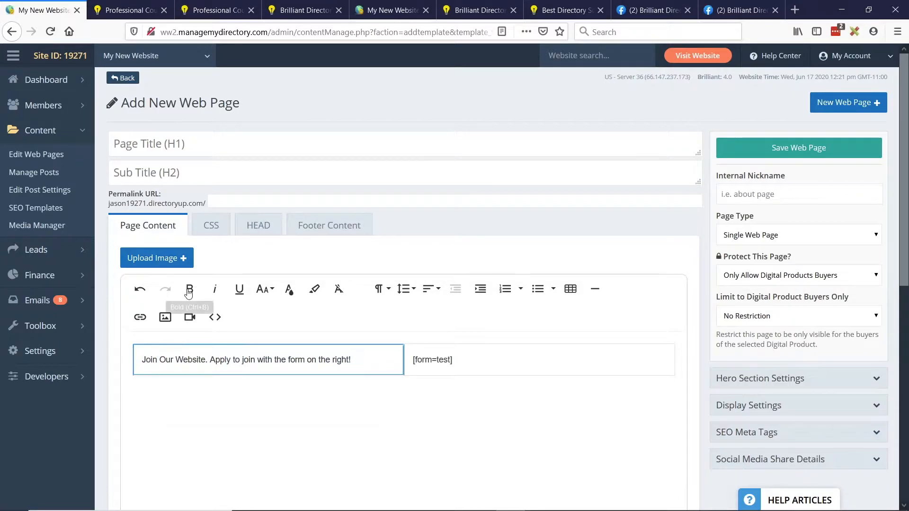
pyautogui.tripleClick(168, 363)
pyautogui.click(191, 290)
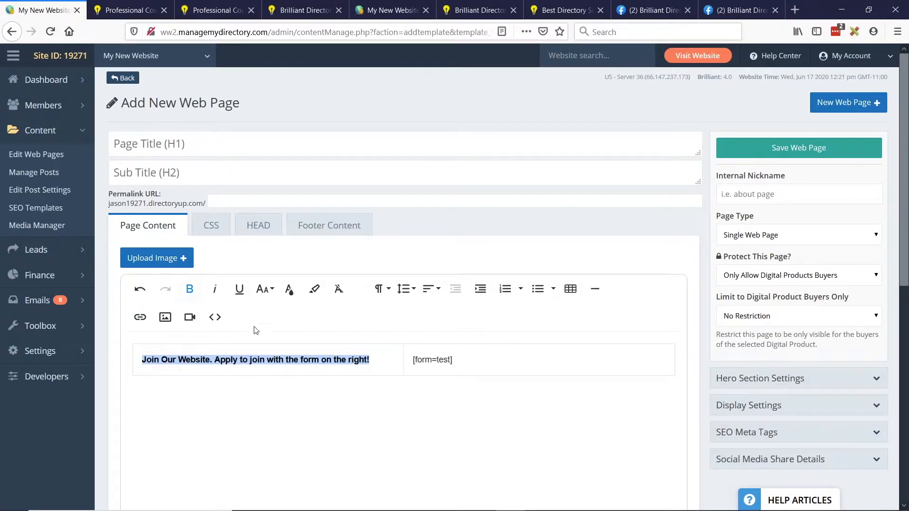
pyautogui.click(263, 289)
pyautogui.click(272, 402)
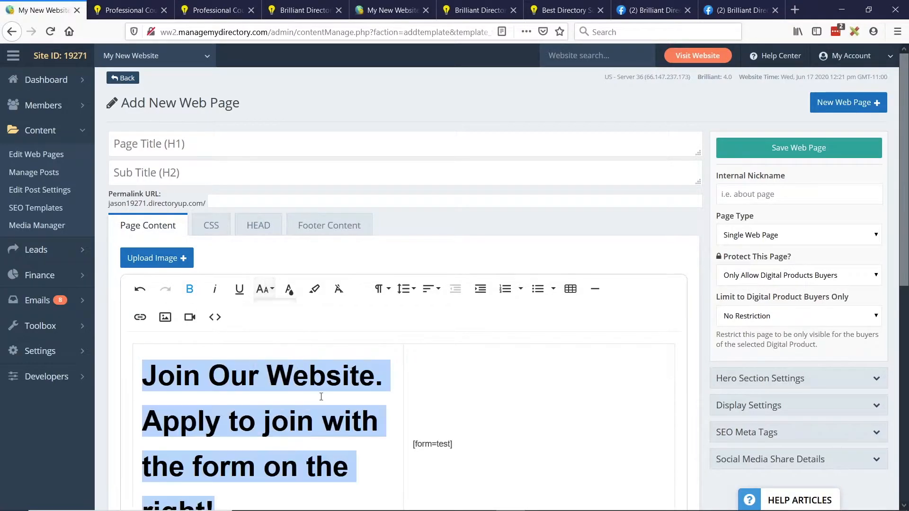
# - Set both the permalink URL and the internal nickname to test-application, and save the web page
pyautogui.click(230, 201)
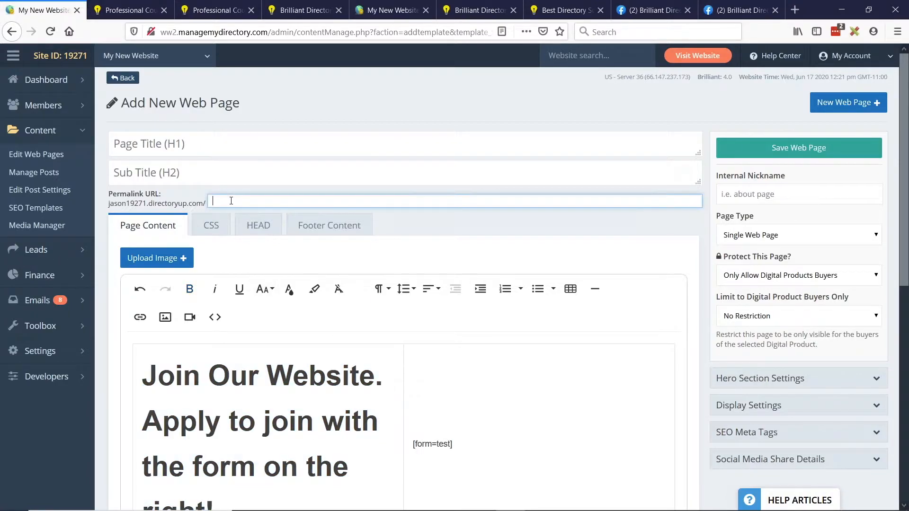
pyautogui.write('test-app')
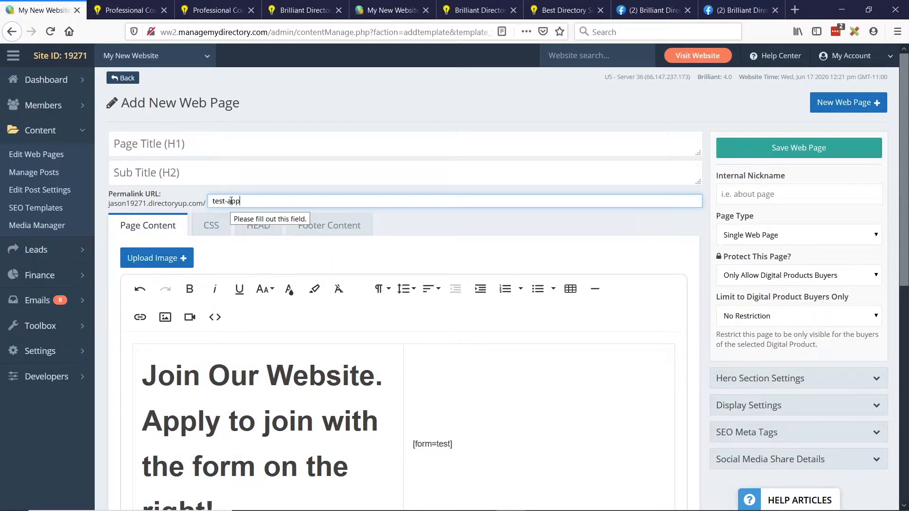
pyautogui.write('lication')
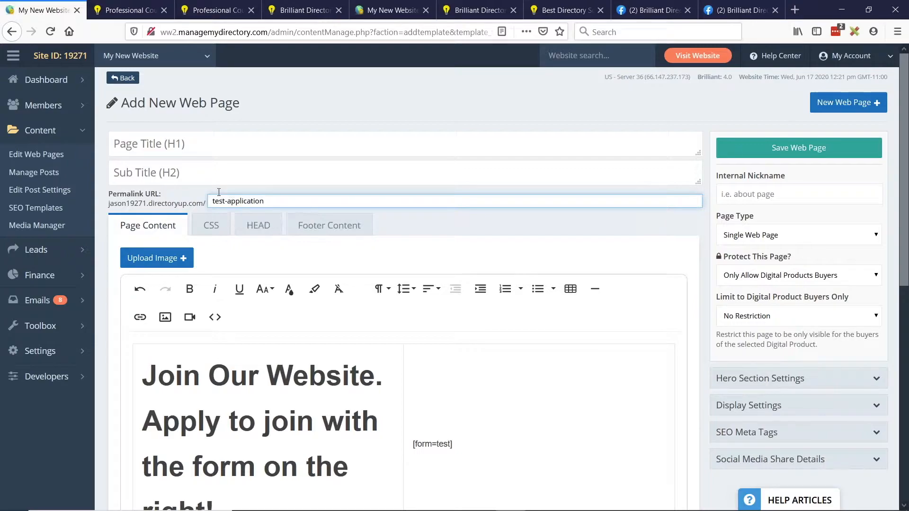
pyautogui.click(755, 190)
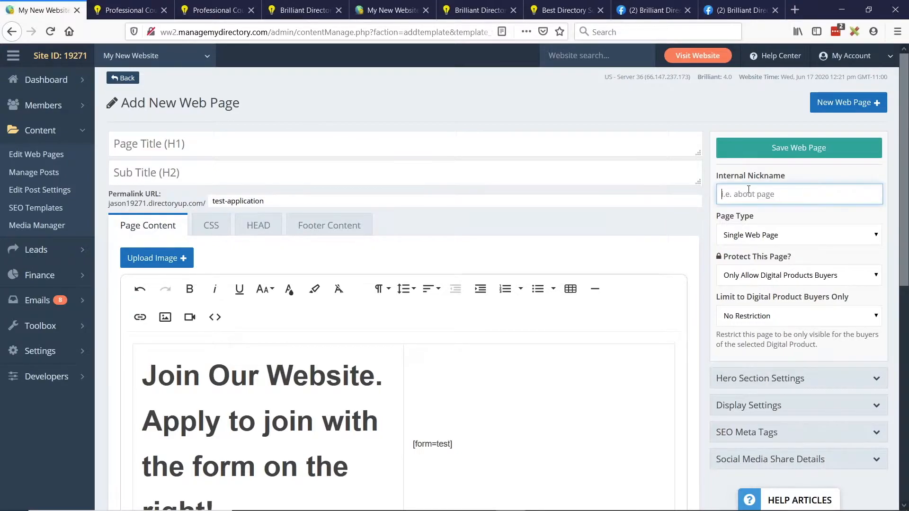
pyautogui.click(664, 204)
pyautogui.hotkey('ctrl', 'c')
pyautogui.click(757, 202)
pyautogui.hotkey('ctrl', 'v')
pyautogui.click(784, 151)
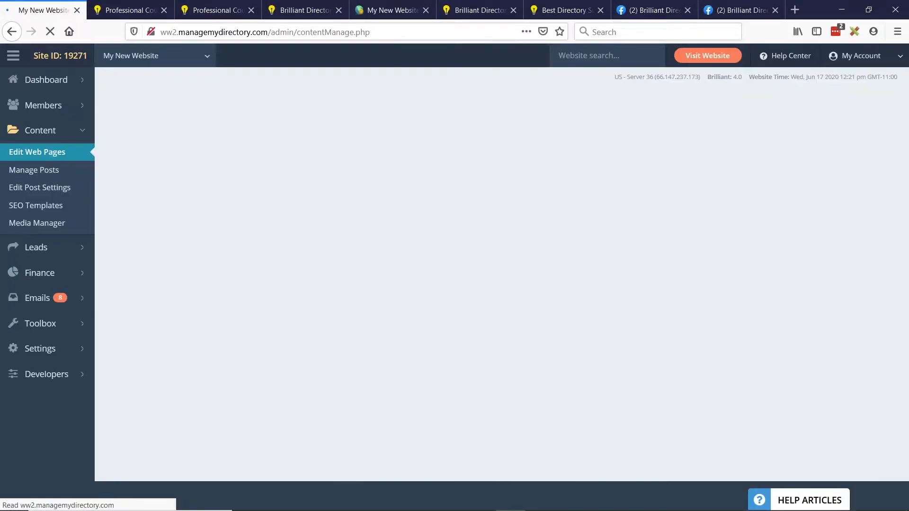
# - Open the live test-application page and check how the text and the embedded form appear side by side
pyautogui.scroll(-2, 551, 249)
pyautogui.scroll(-1, 552, 249)
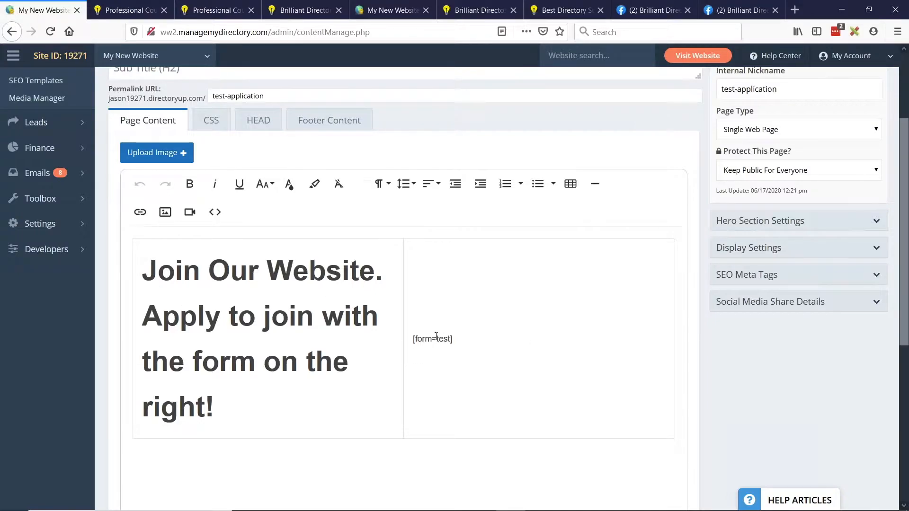
pyautogui.hotkey('ctrl', 's')
pyautogui.click(755, 169)
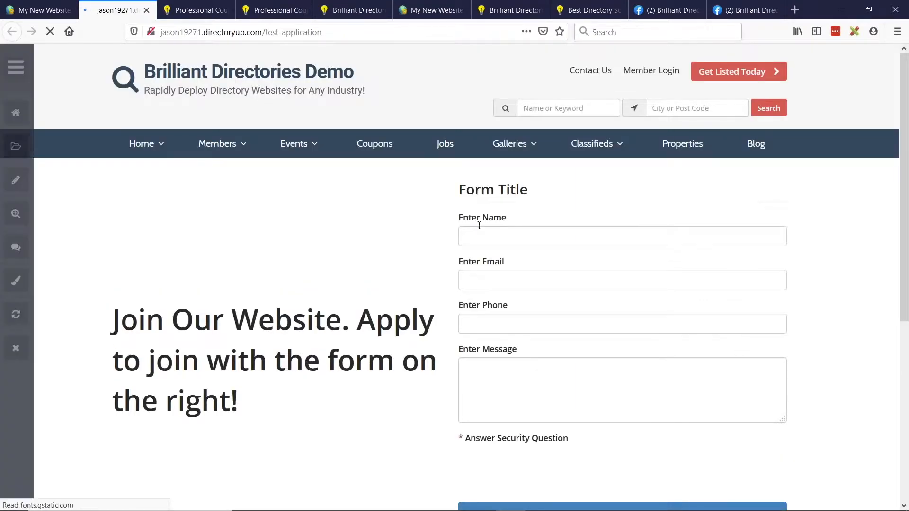
pyautogui.scroll(-2, 634, 251)
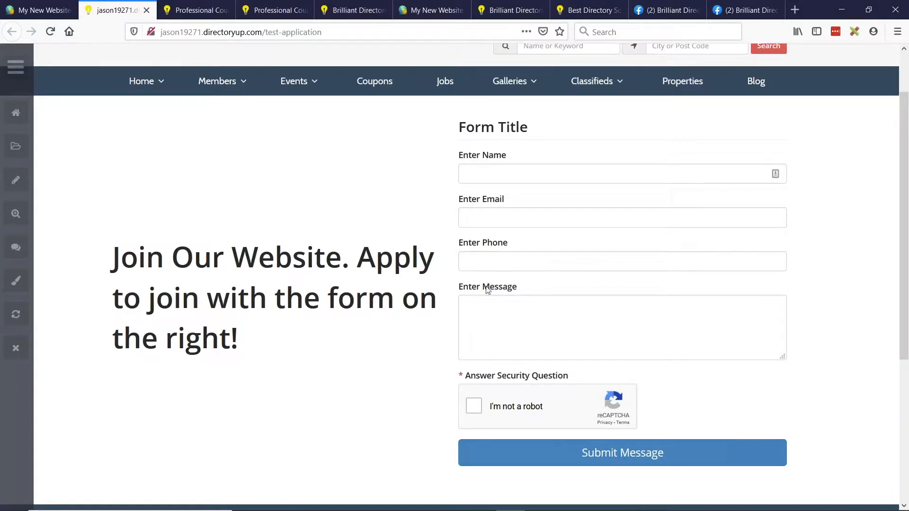
# - Fill in the live test form's name, email and phone fields with the applicant's contact details
pyautogui.click(515, 173)
pyautogui.write('Jason')
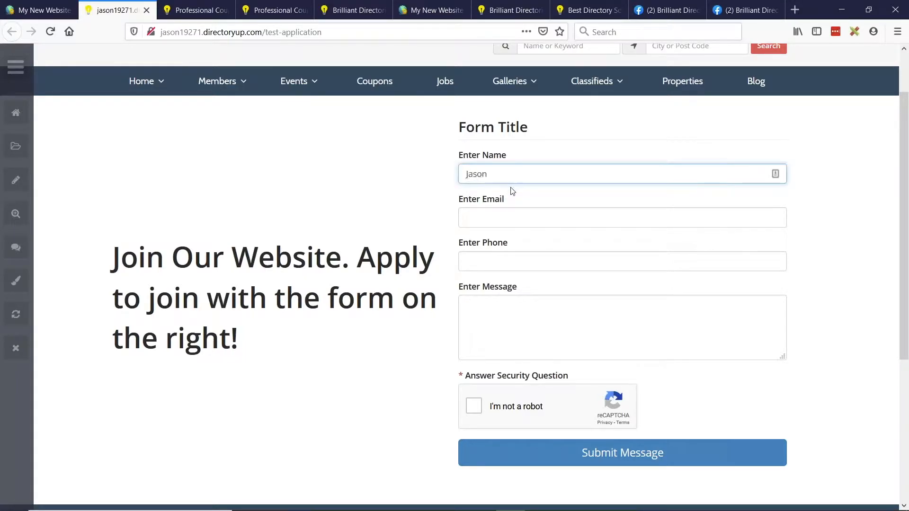
pyautogui.click(481, 213)
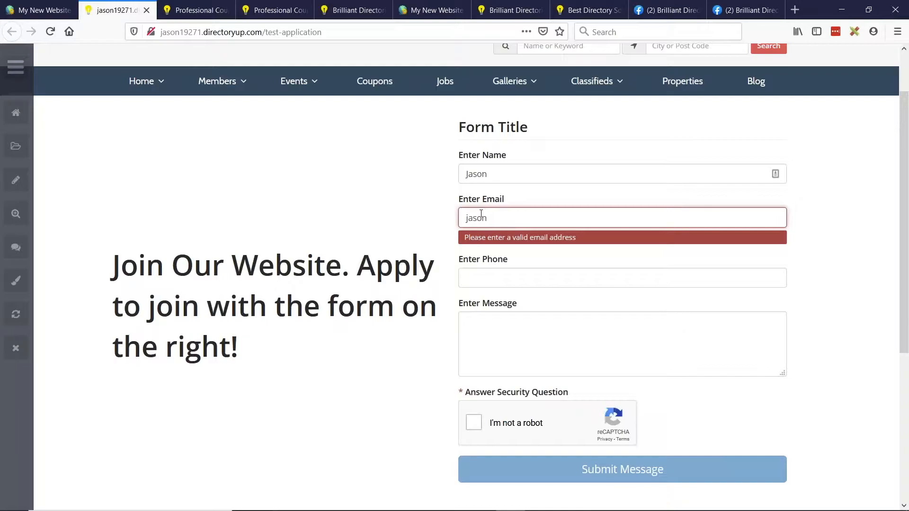
pyautogui.press('Tab')
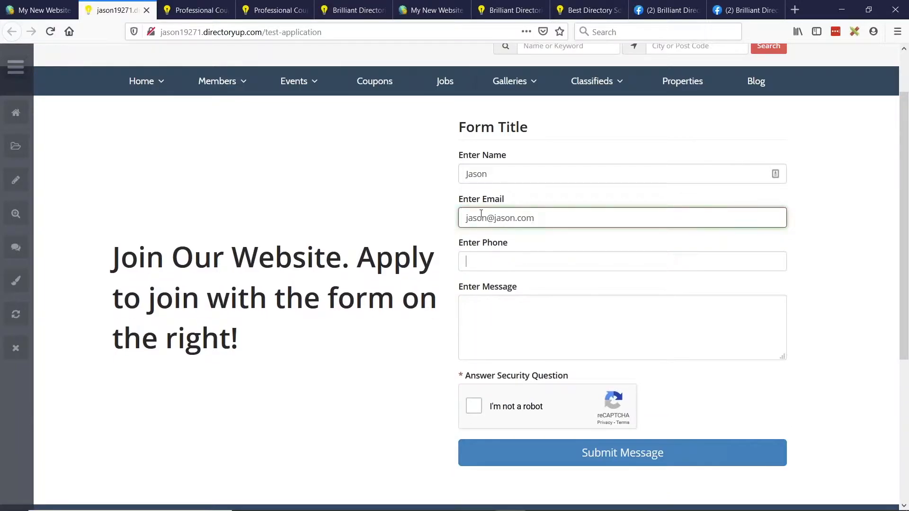
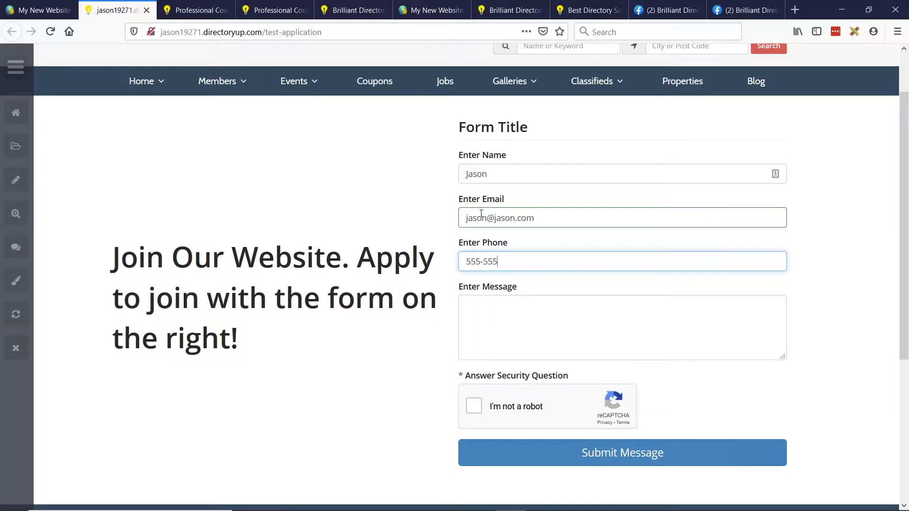
# - Enter the message "This is the webinar LIVE!", complete the "I'm not a robot" check and submit the form
pyautogui.click(527, 316)
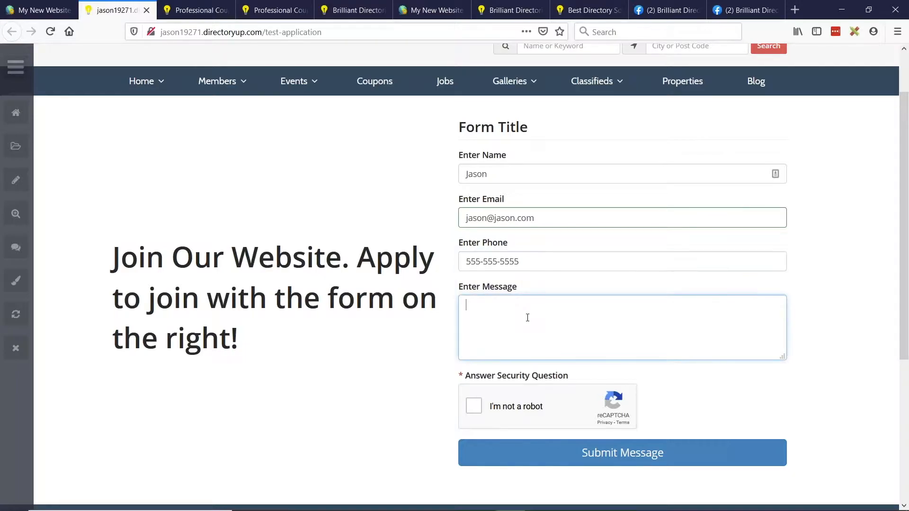
pyautogui.write('hi')
pyautogui.write('This ')
pyautogui.write('is the webinar LIV')
pyautogui.write('E!')
pyautogui.click(473, 406)
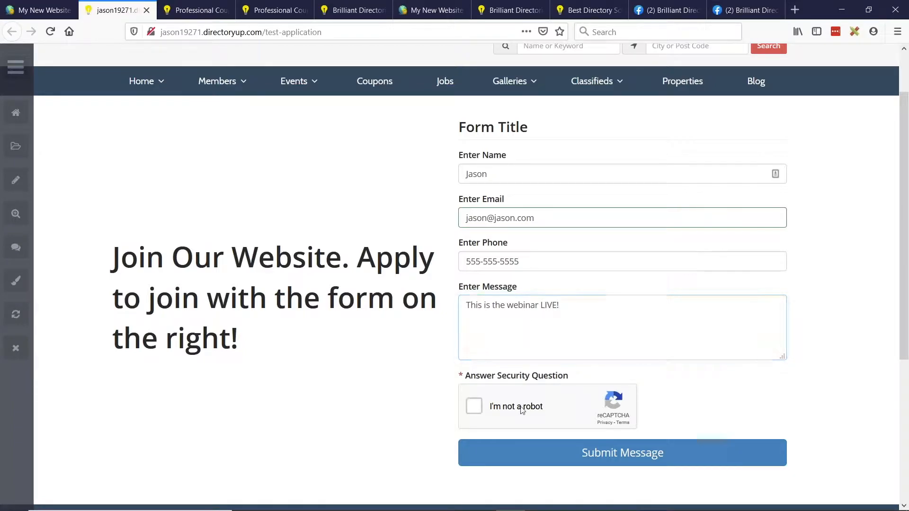
pyautogui.click(627, 455)
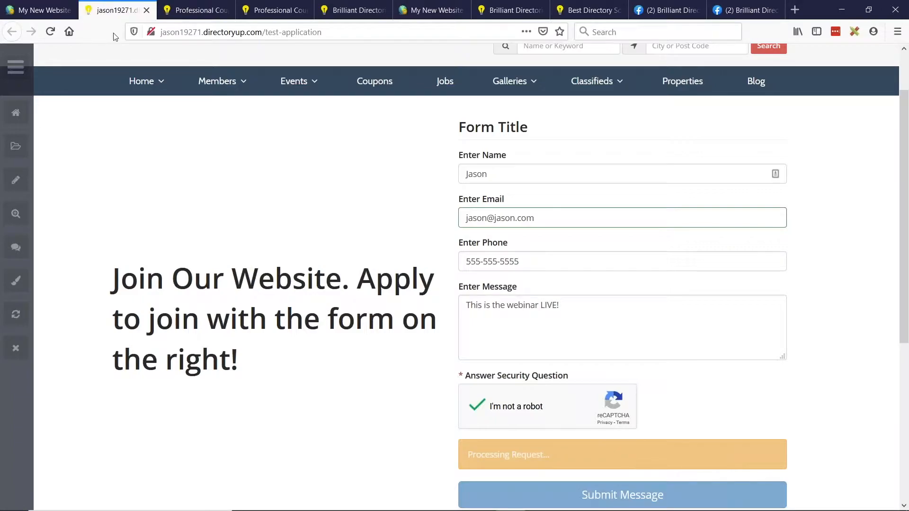
# - Check the submission result on the live page and open the Form Inquiries list in the website admin
pyautogui.click(32, 9)
pyautogui.click(121, 9)
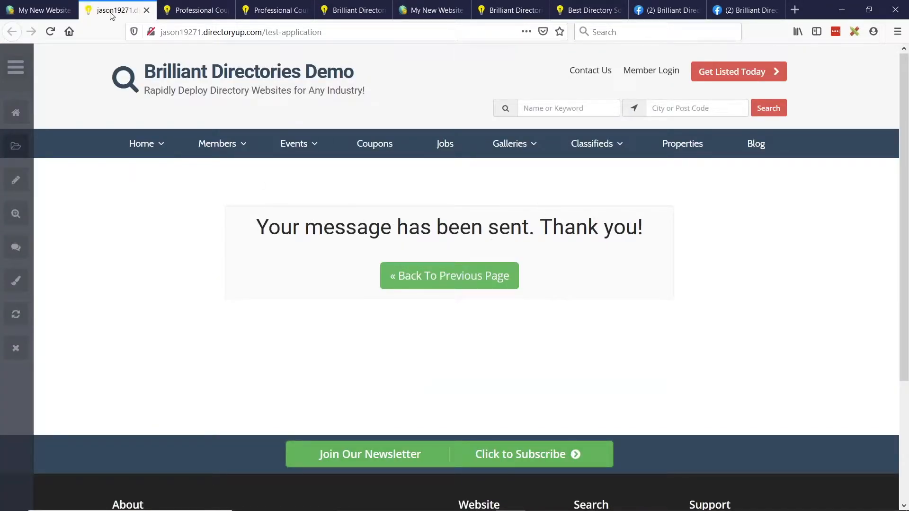
pyautogui.click(66, 7)
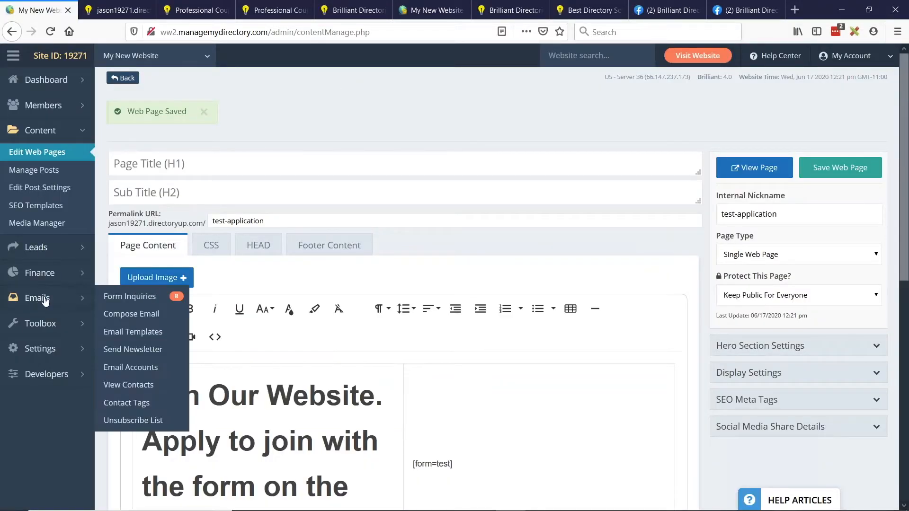
pyautogui.click(45, 299)
pyautogui.click(31, 232)
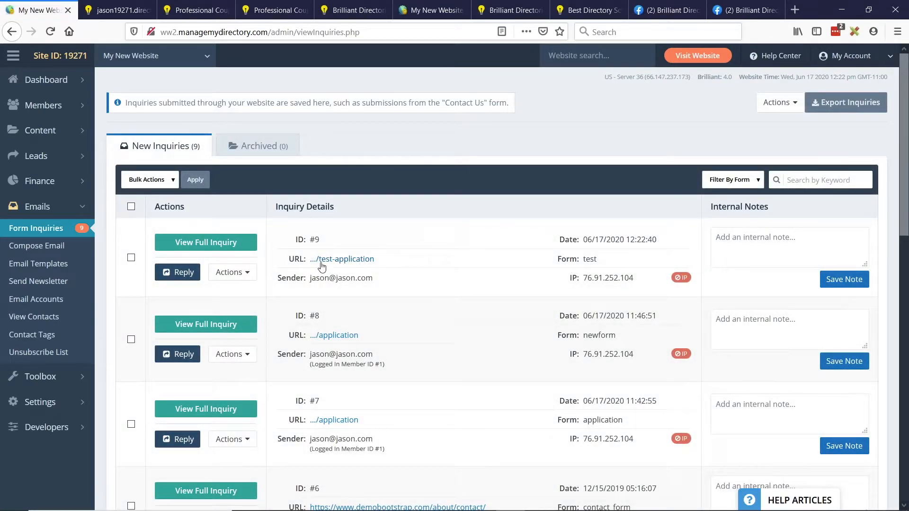
# - Check the source URL of the newest test-application inquiry, review its full submitted details and message, and close the inquiry view
pyautogui.moveTo(392, 260); pyautogui.dragTo(308, 259)
pyautogui.click(482, 294)
pyautogui.click(207, 242)
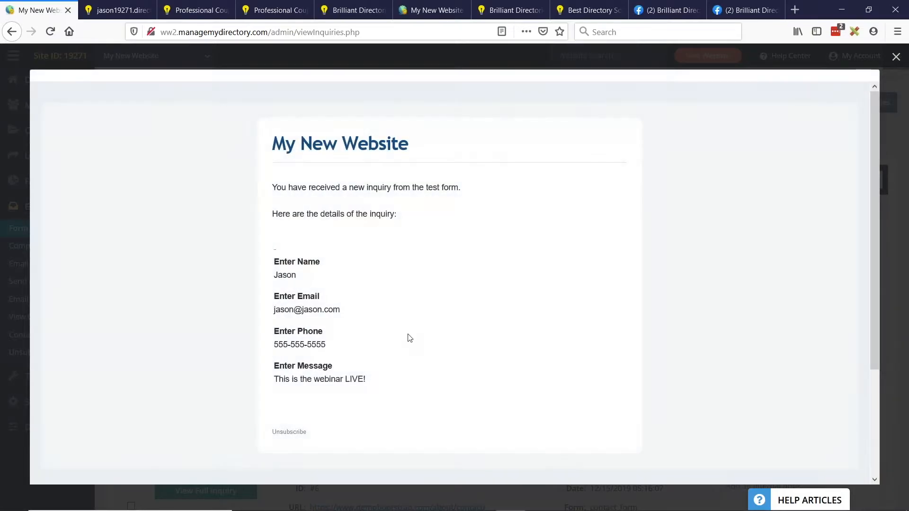
pyautogui.moveTo(274, 379); pyautogui.dragTo(368, 379)
pyautogui.click(805, 61)
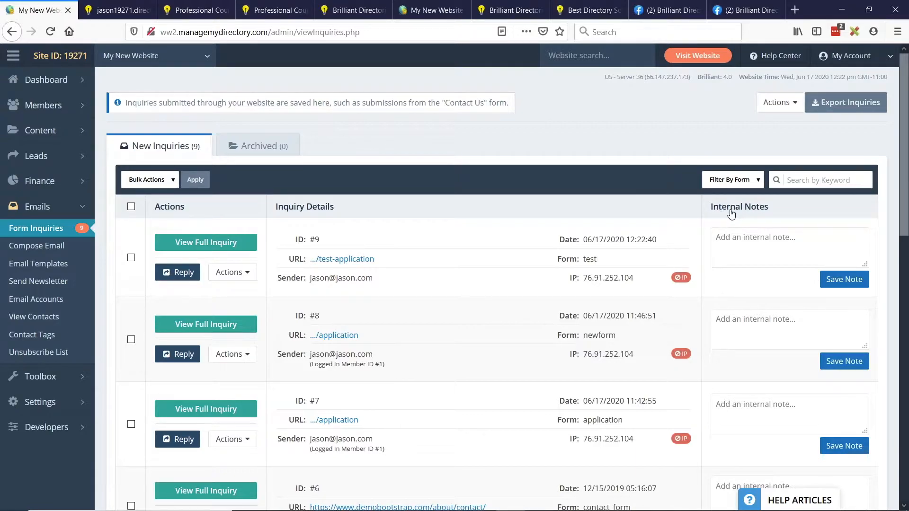
# - Filter the new inquiries to show only those submitted through the Test form
pyautogui.click(746, 182)
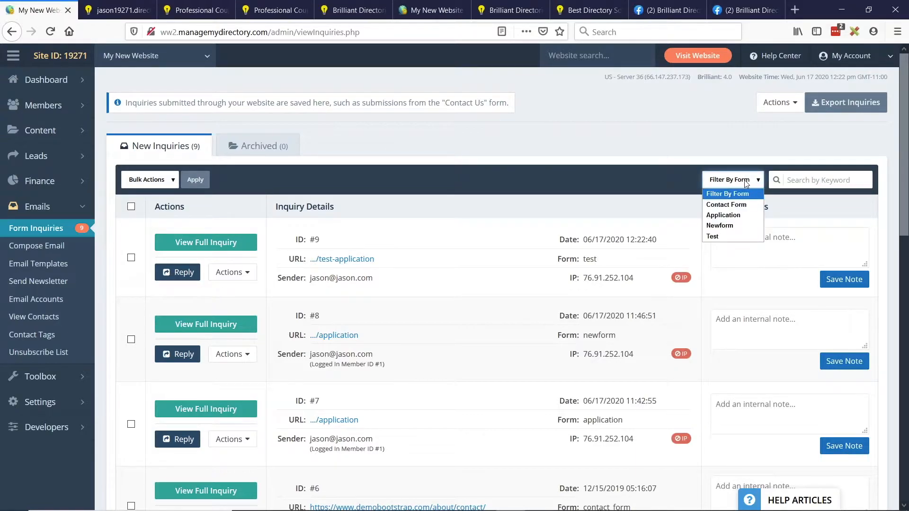
pyautogui.click(713, 236)
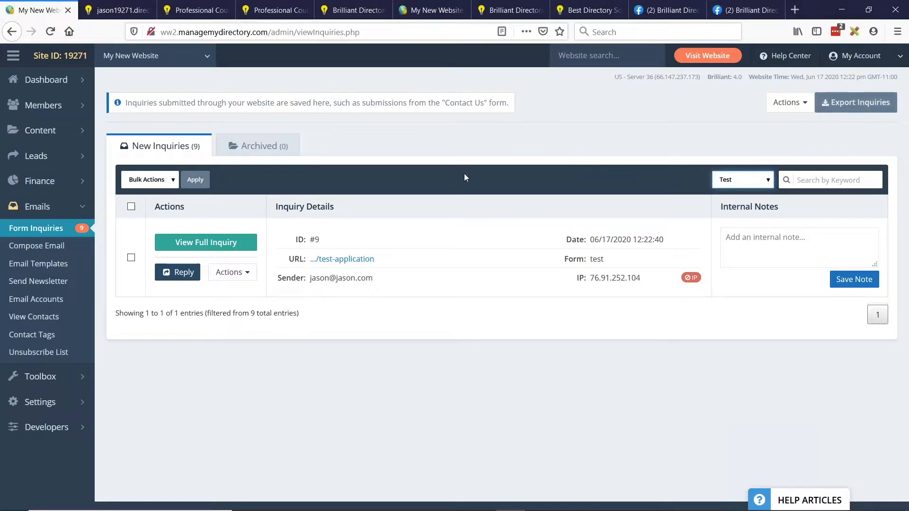
# - Return the live page from the thank-you message to the application form, and open the Form Manager in the website admin
pyautogui.hotkey('ctrl', 'Tab')
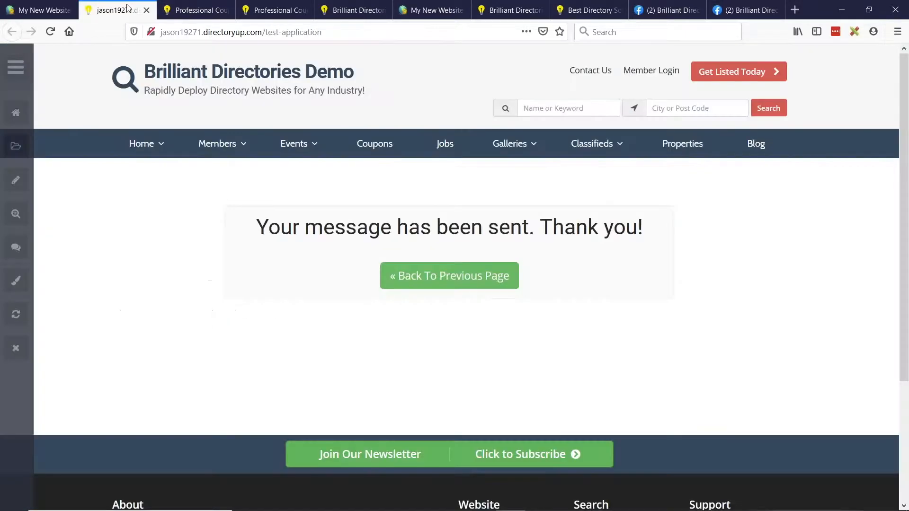
pyautogui.click(454, 287)
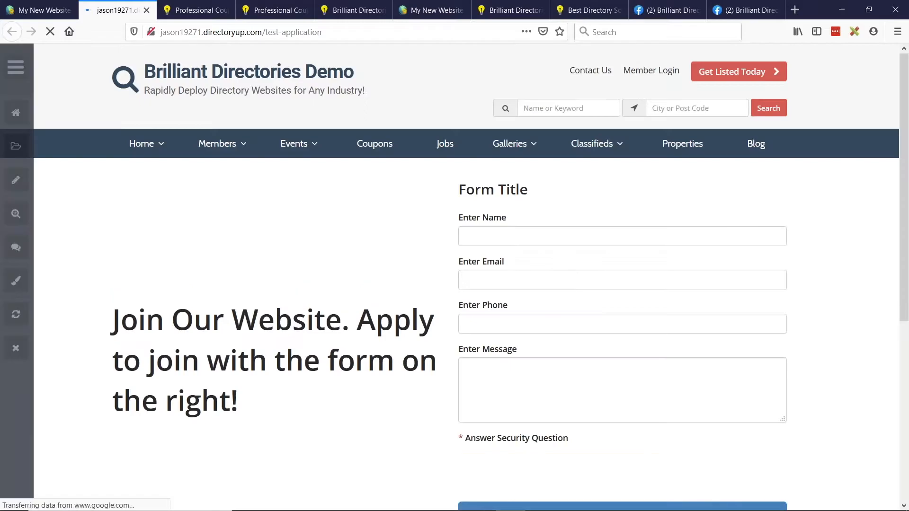
pyautogui.click(42, 10)
pyautogui.moveTo(53, 382)
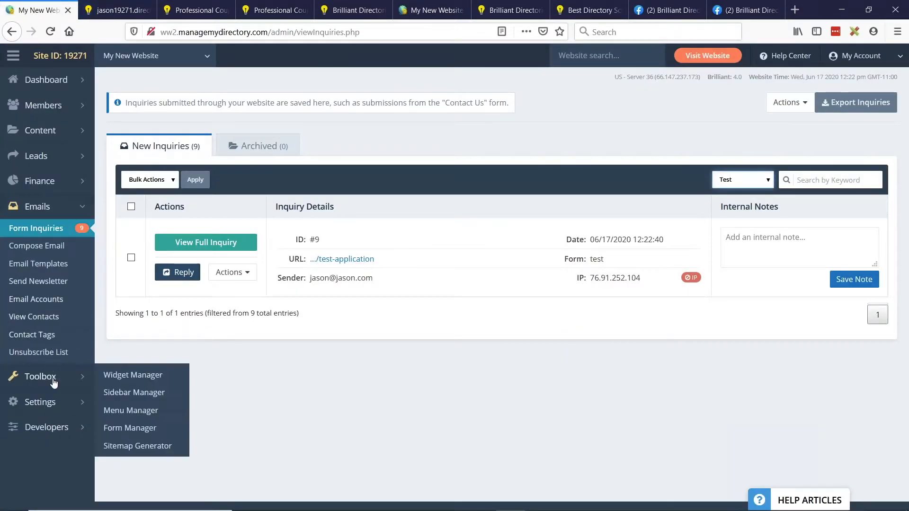
pyautogui.click(156, 427)
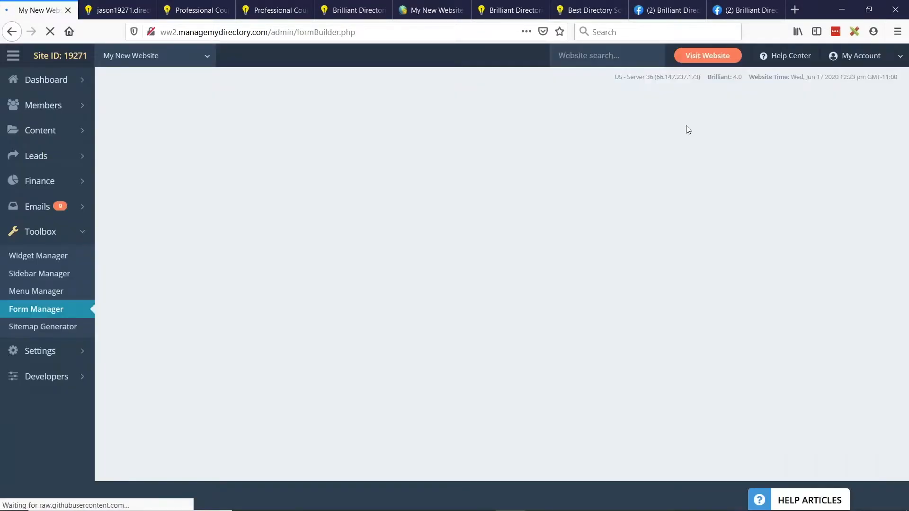
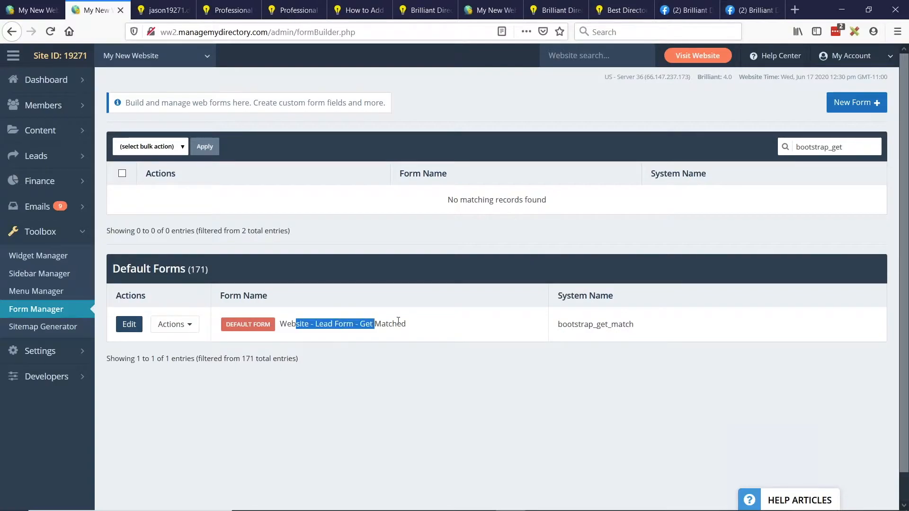
# - Customize the default "Website - Lead Form - Get Matched" form and add a new single-line text input field to it
pyautogui.click(173, 325)
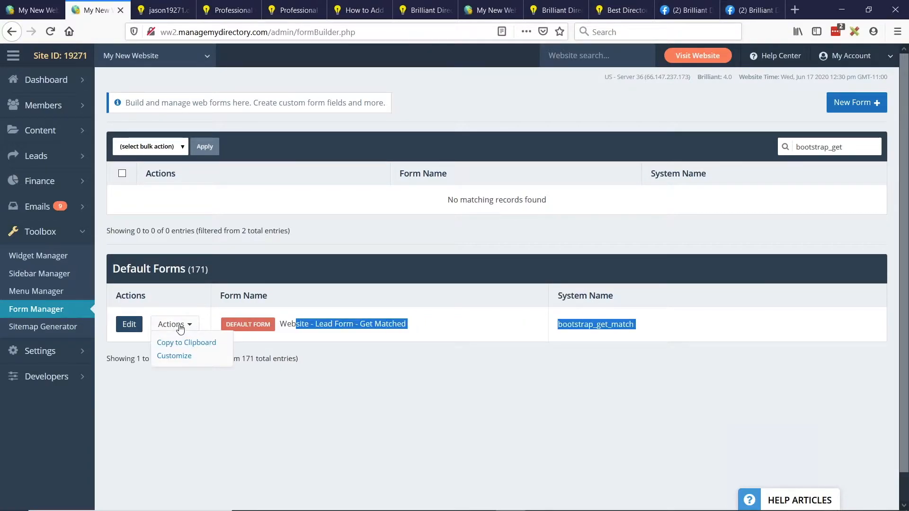
pyautogui.click(176, 356)
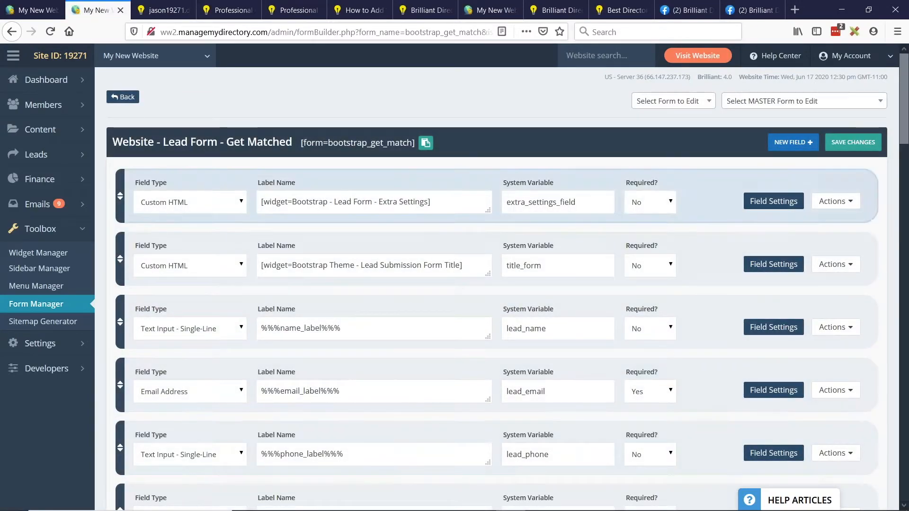
pyautogui.click(793, 142)
pyautogui.click(206, 209)
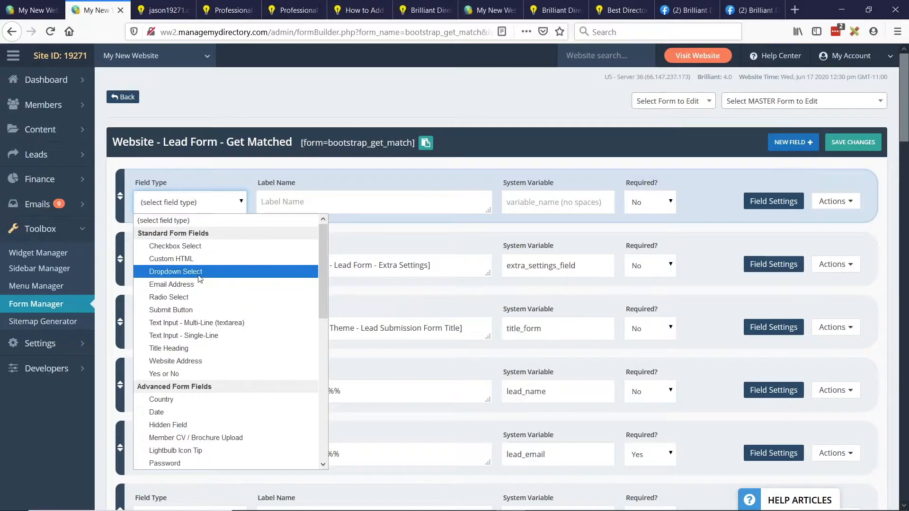
pyautogui.click(183, 335)
# - Label the new text field "What's Hair Color?" and set its system variable to hair_color
pyautogui.click(304, 202)
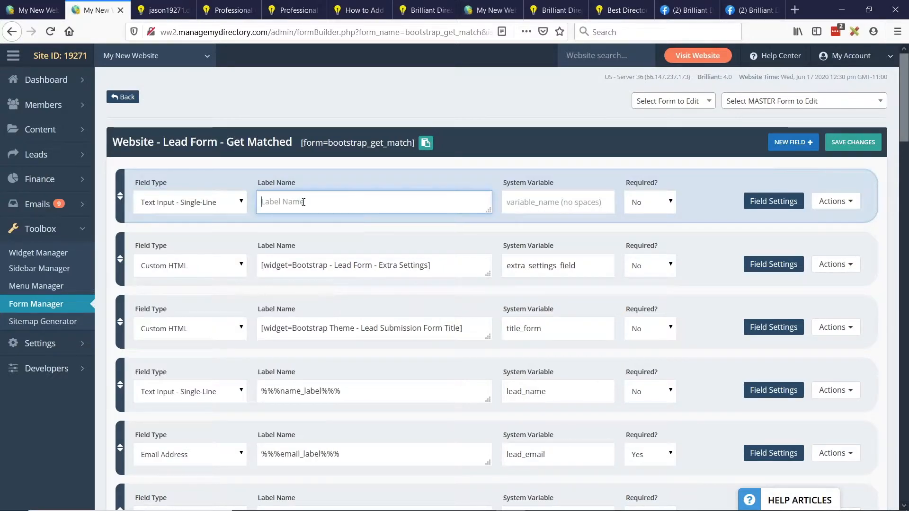
pyautogui.write("What's Hair Color?")
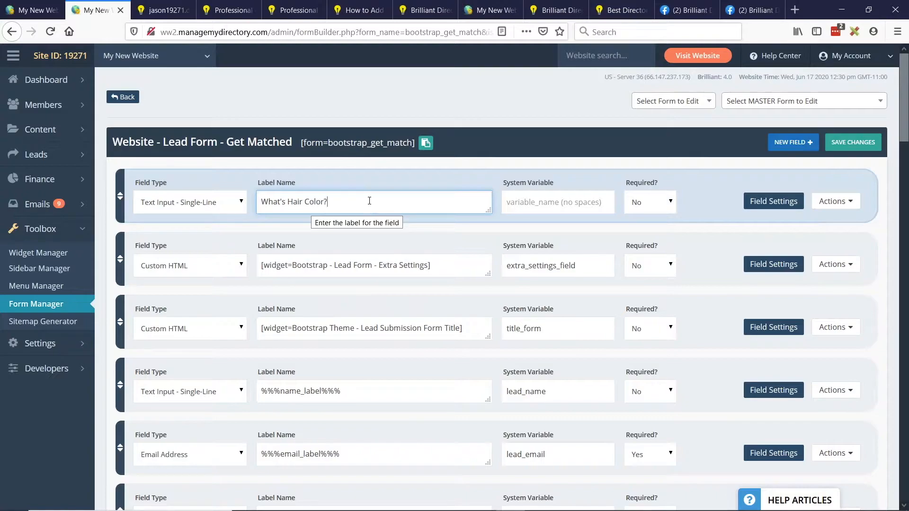
pyautogui.press('Tab')
pyautogui.write('hair_co')
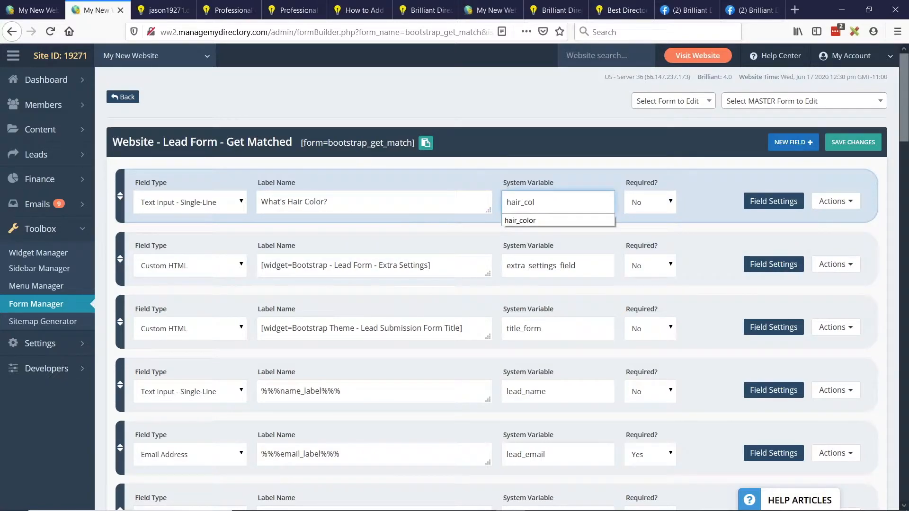
pyautogui.write('lor')
# - Save the customized lead form under the form variable name bootstrap_get_match_hair_color
pyautogui.click(335, 142)
pyautogui.moveTo(329, 143); pyautogui.dragTo(412, 143)
pyautogui.click(355, 154)
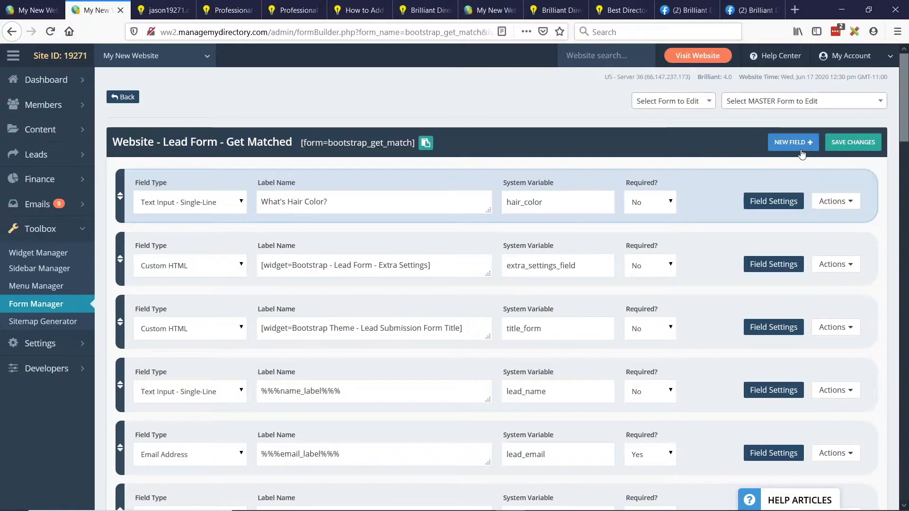
pyautogui.click(846, 146)
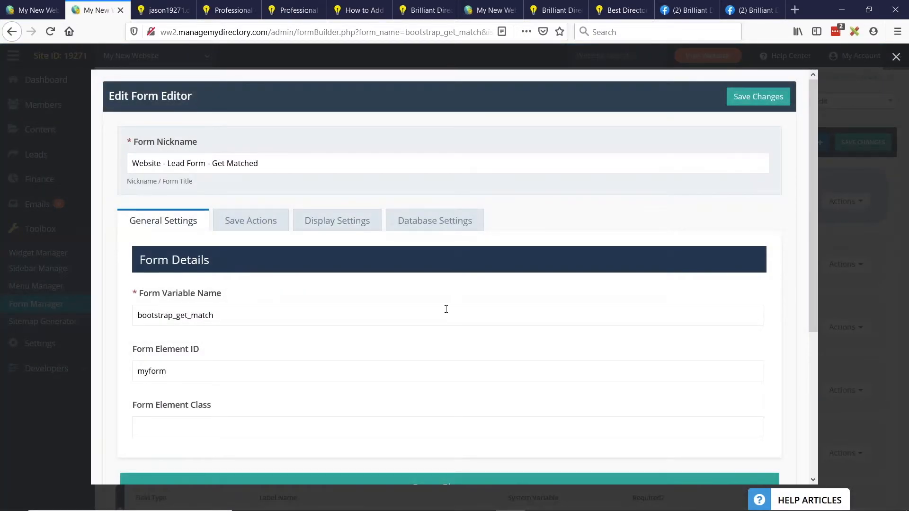
pyautogui.click(265, 308)
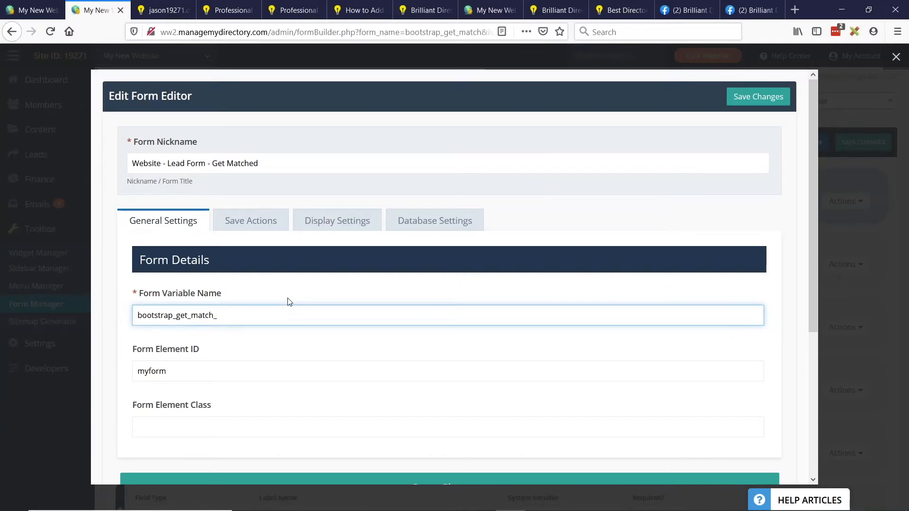
pyautogui.write('_hair_co')
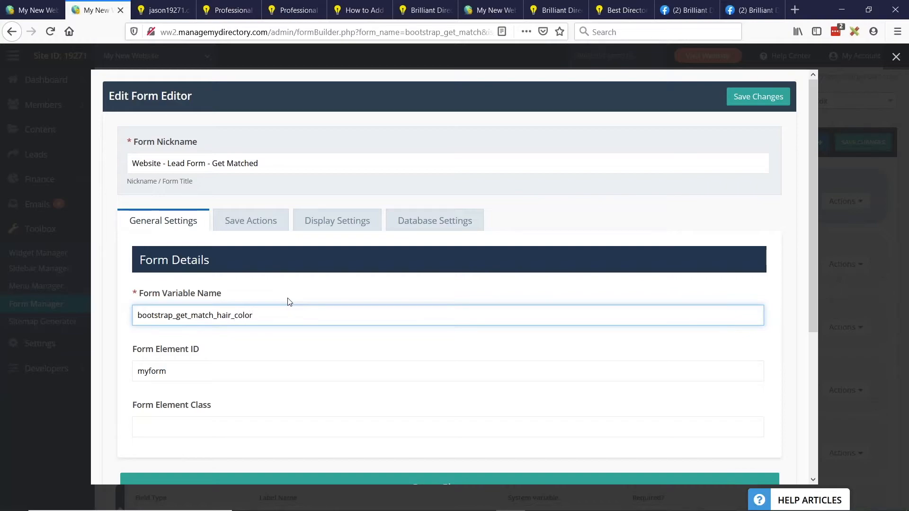
pyautogui.write('lor')
pyautogui.click(760, 97)
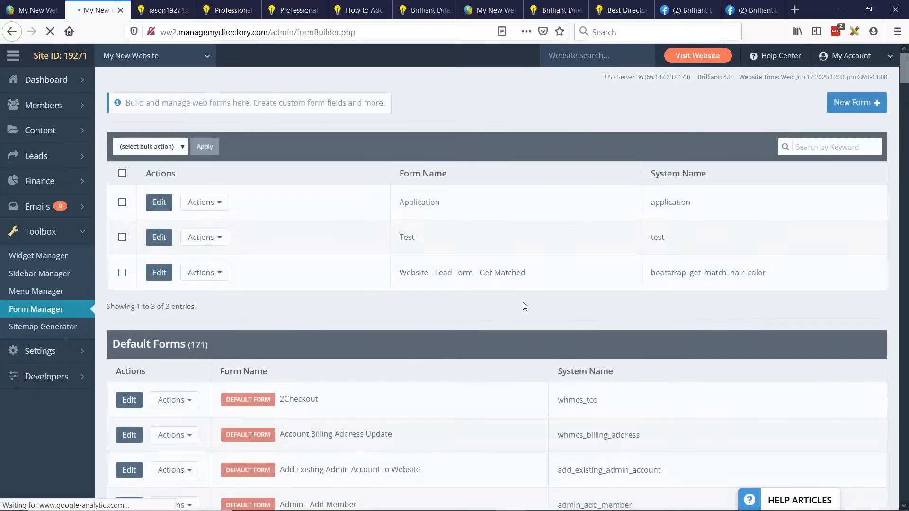
# - Check the name of the customized Get Matched form in the form list and copy its shortcode to the clipboard
pyautogui.moveTo(397, 276); pyautogui.dragTo(568, 276)
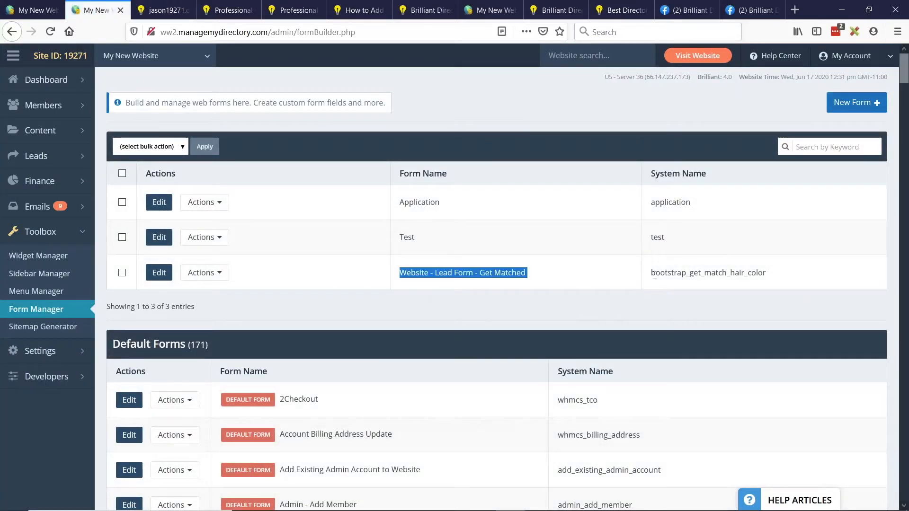
pyautogui.click(735, 282)
pyautogui.click(208, 273)
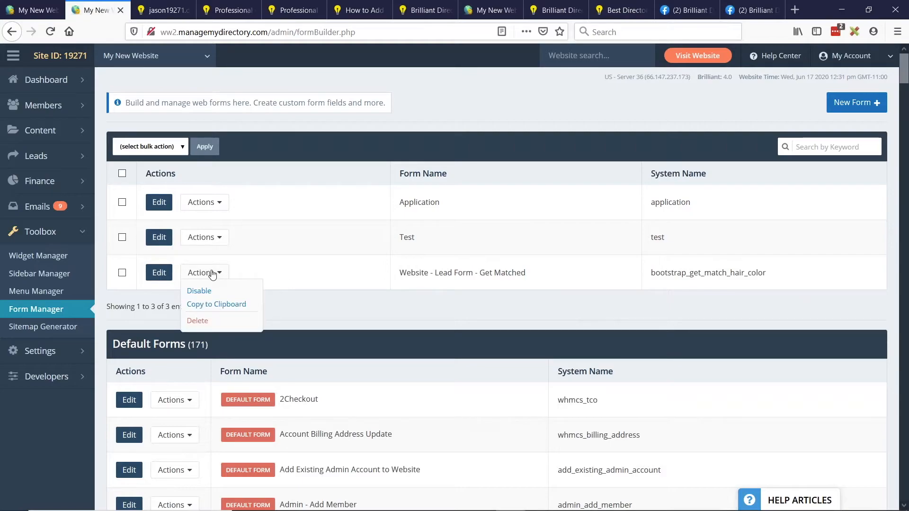
pyautogui.click(232, 304)
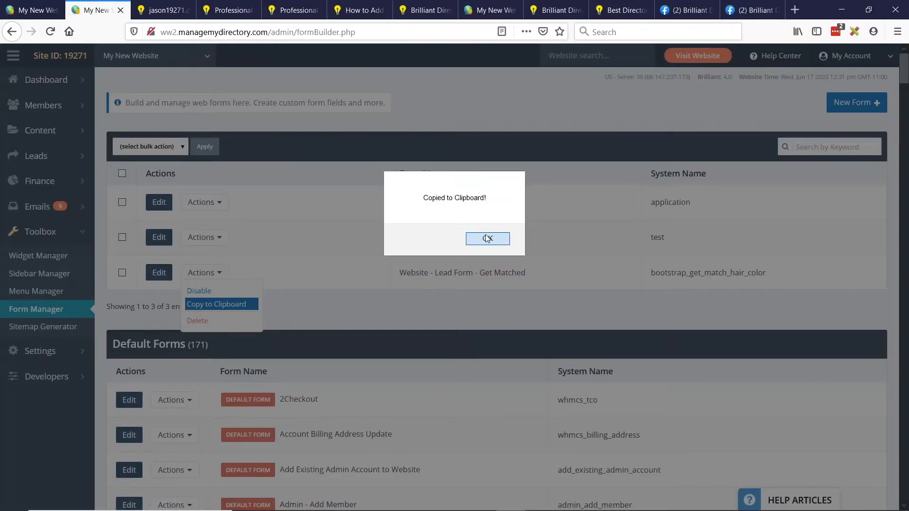
pyautogui.press('Return')
# - Start a new widget in the Widget Manager and paste the shortcode [form=bootstrap_get_match_hair_color] as its HTML
pyautogui.moveTo(83, 175)
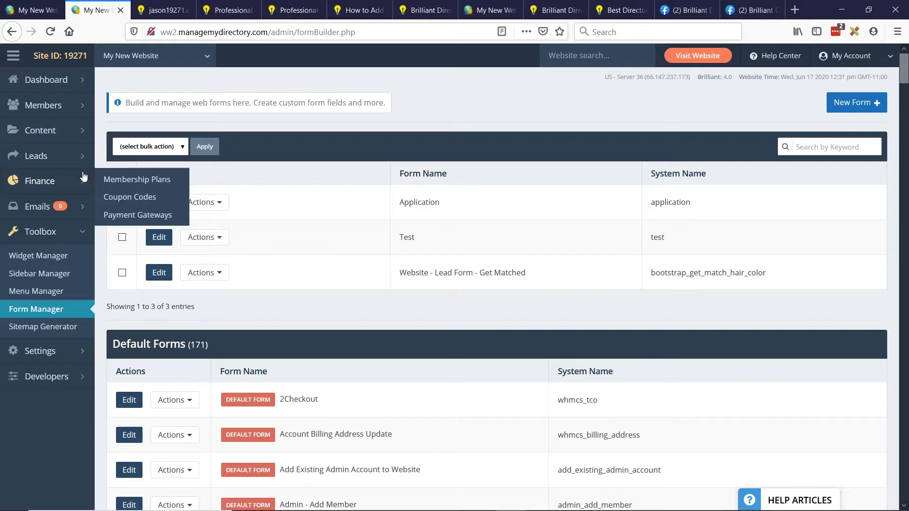
pyautogui.click(137, 181)
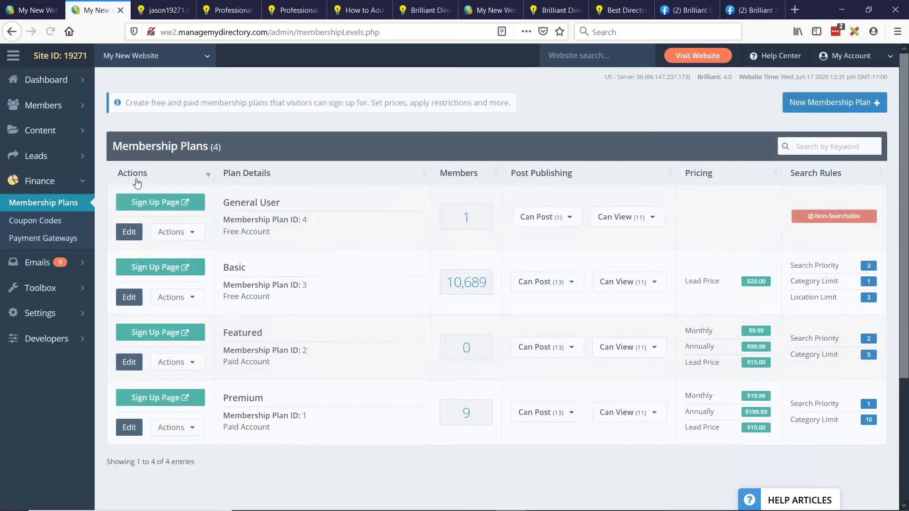
pyautogui.moveTo(88, 288)
pyautogui.click(130, 287)
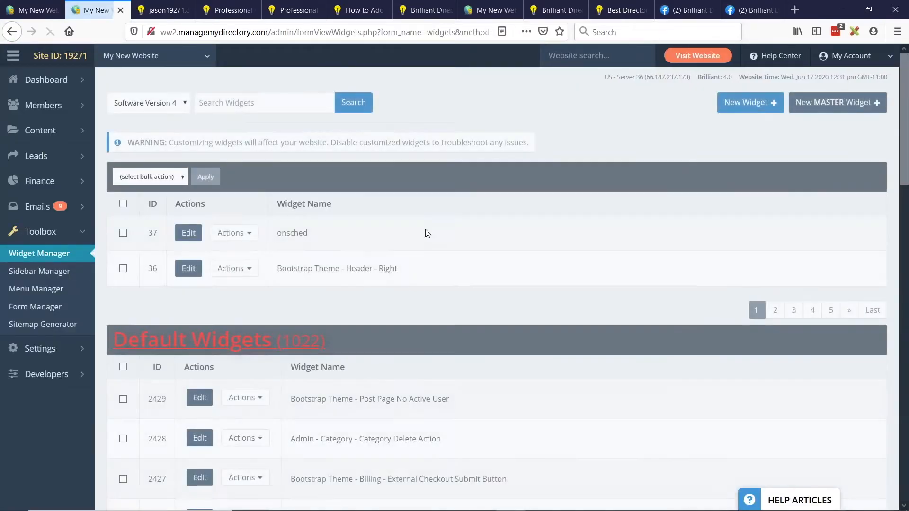
pyautogui.click(750, 102)
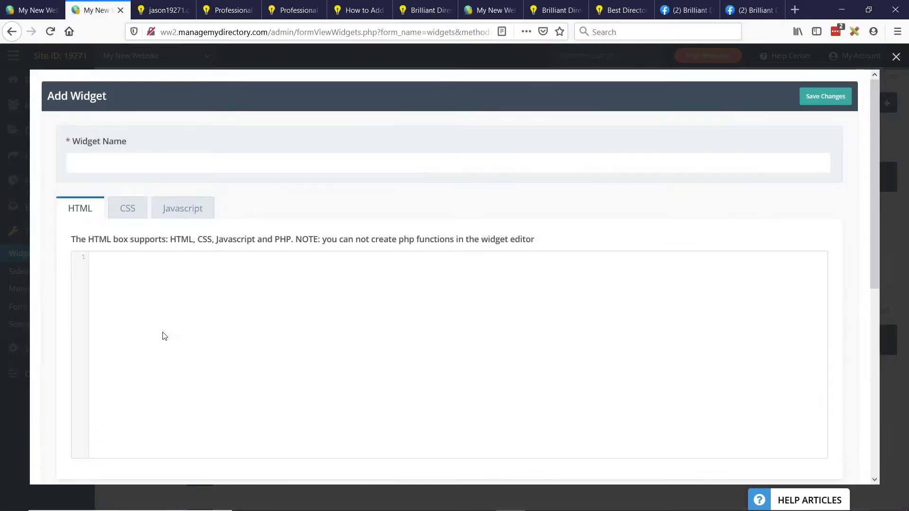
pyautogui.click(162, 335)
pyautogui.hotkey('ctrl', 'v')
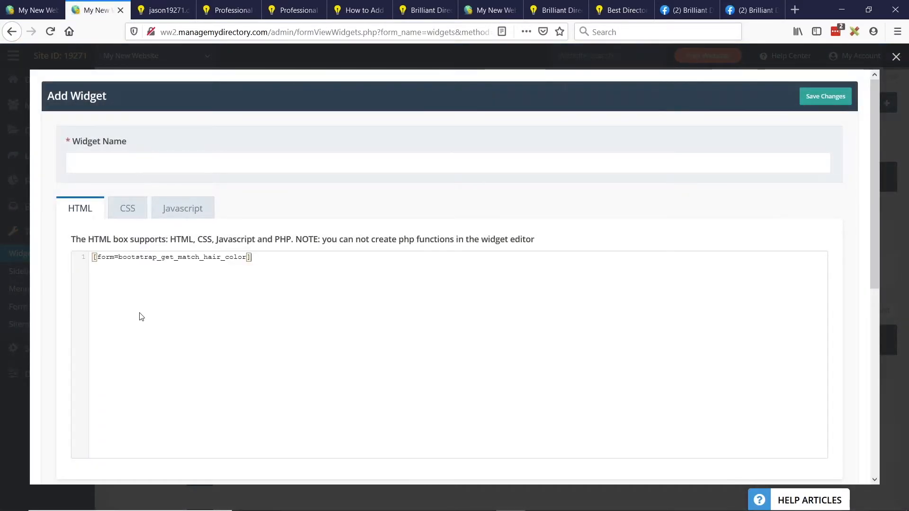
# - Name the widget get_match_hair_color, copying that part from its shortcode, and save it
pyautogui.moveTo(251, 257); pyautogui.dragTo(218, 259)
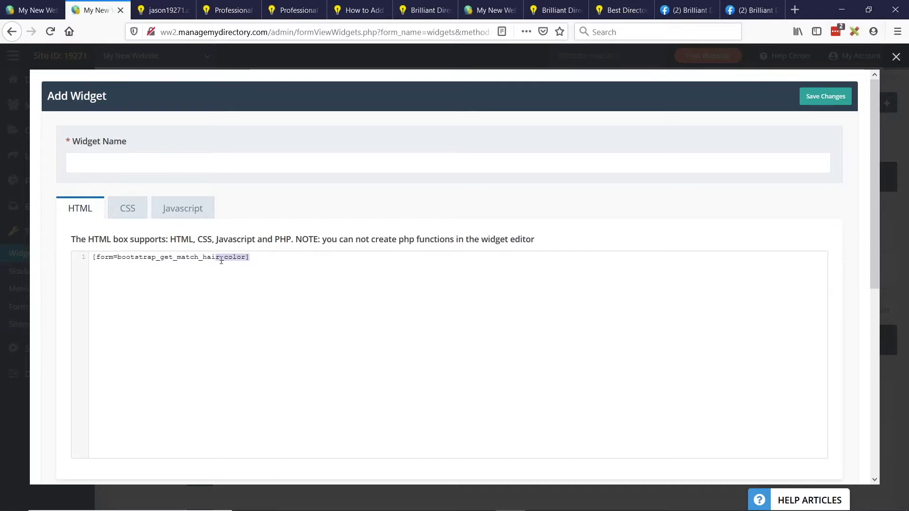
pyautogui.moveTo(160, 258); pyautogui.dragTo(245, 256)
pyautogui.hotkey('ctrl', 'c')
pyautogui.click(254, 163)
pyautogui.hotkey('ctrl', 'v')
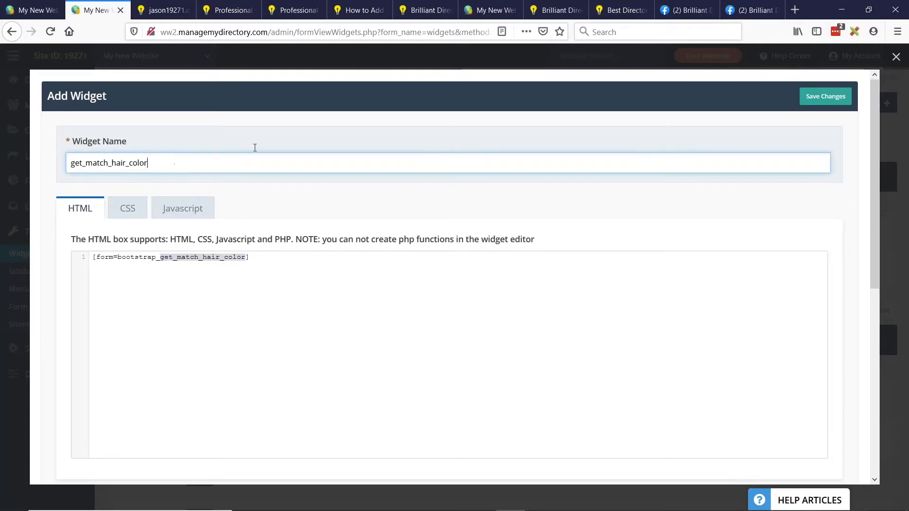
pyautogui.click(825, 96)
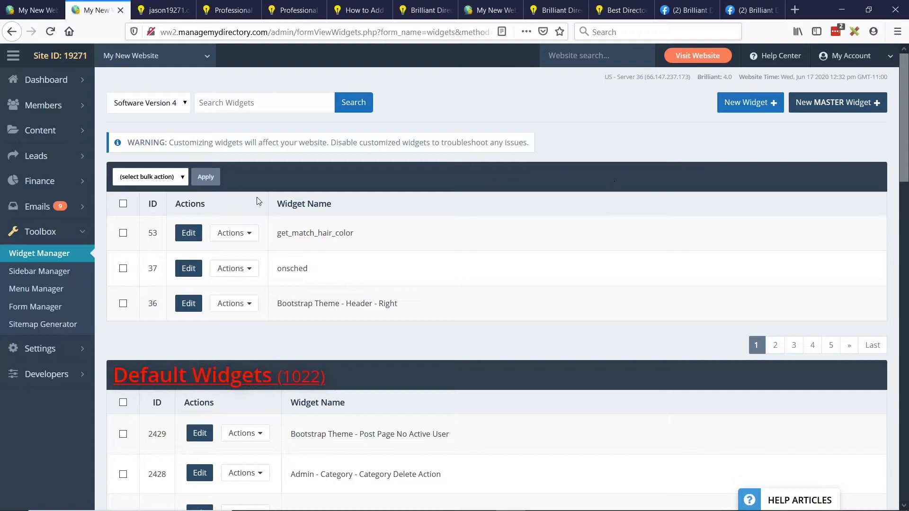
# - Open the Sidebar Manager in a separate browser tab and create a new sidebar nicknamed "Pro Plan Sidebar"
pyautogui.middleClick(39, 271)
pyautogui.click(139, 11)
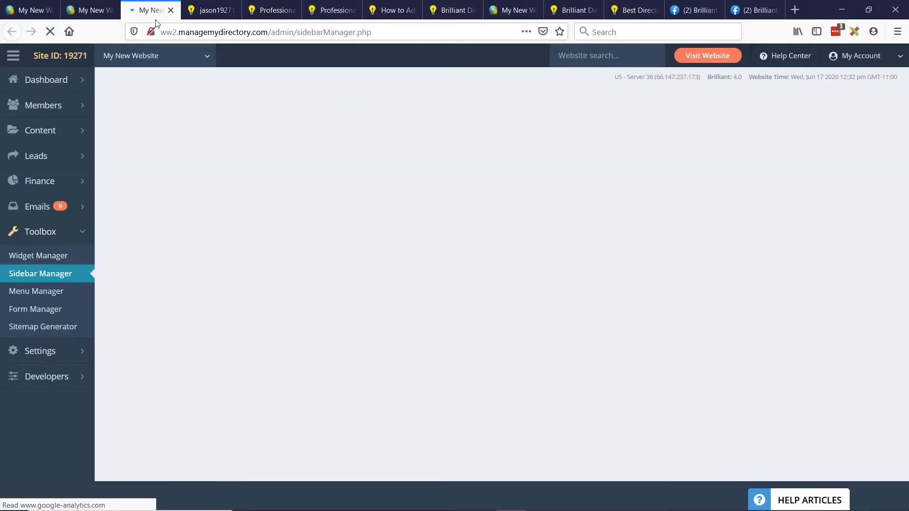
pyautogui.click(741, 104)
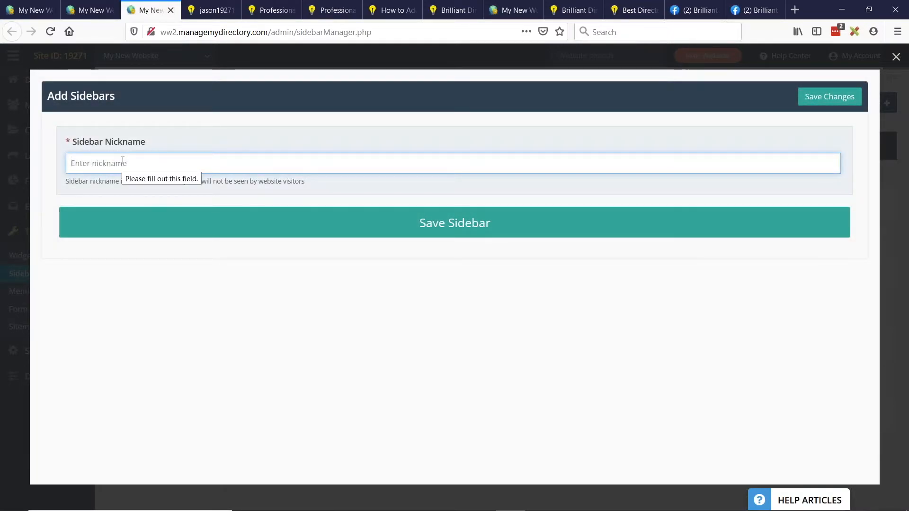
pyautogui.write('Pro Plan Sidebar')
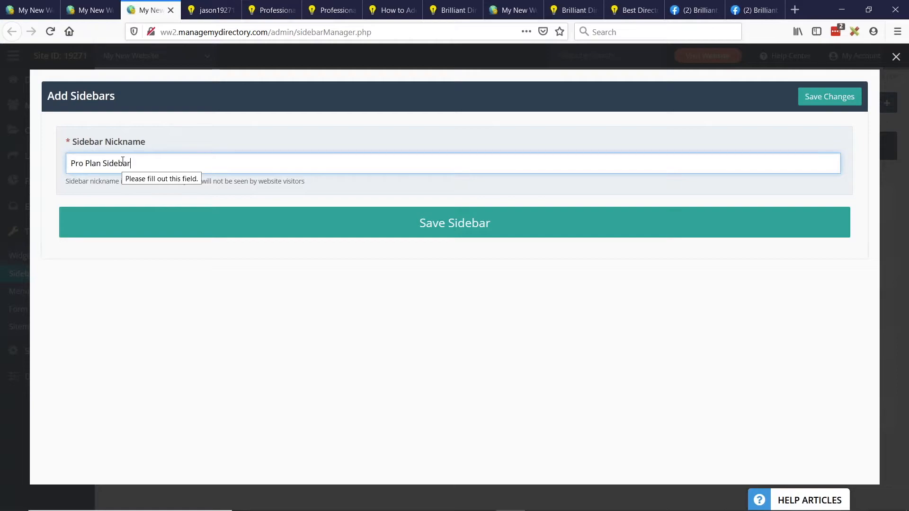
pyautogui.click(456, 225)
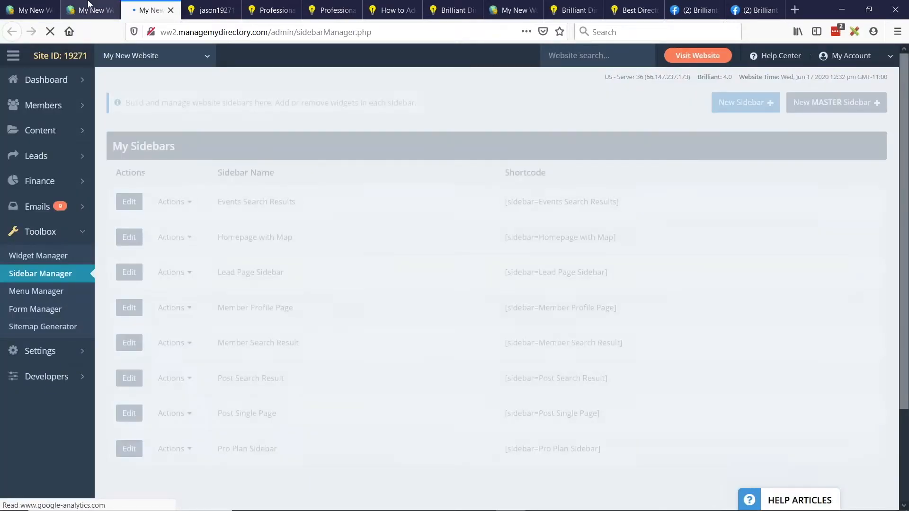
# - Find the get_match_hair_color widget by its name, add it to the Pro Plan Sidebar and save the sidebar
pyautogui.click(88, 5)
pyautogui.moveTo(278, 233); pyautogui.dragTo(347, 221)
pyautogui.click(156, 10)
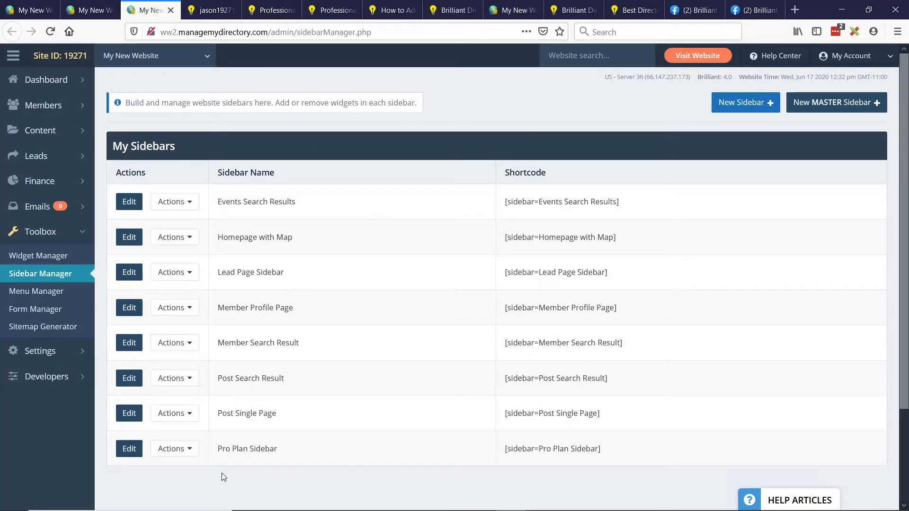
pyautogui.click(130, 448)
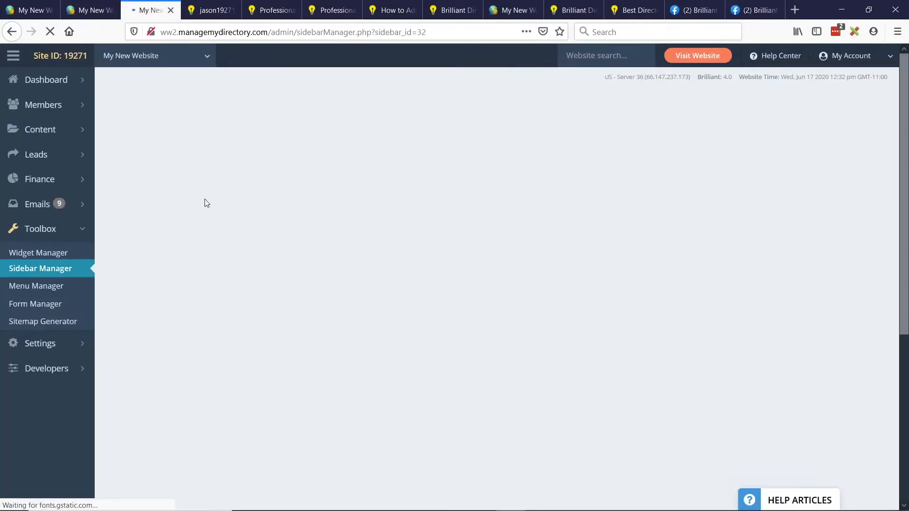
pyautogui.click(270, 214)
pyautogui.hotkey('ctrl', 'v')
pyautogui.moveTo(176, 244); pyautogui.dragTo(550, 227)
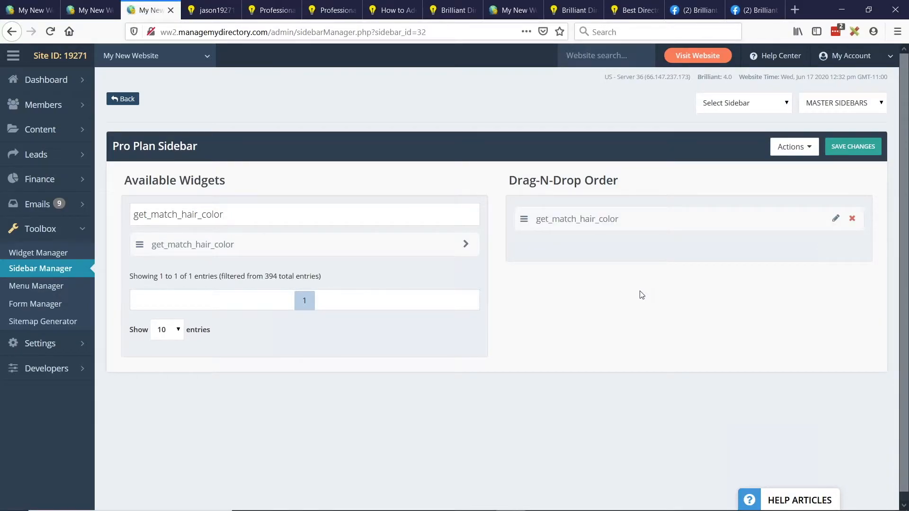
pyautogui.click(853, 146)
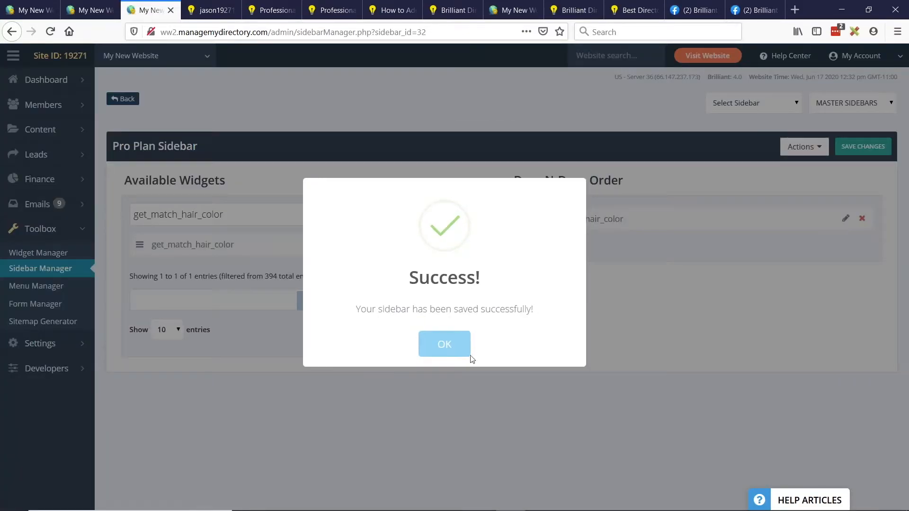
pyautogui.click(445, 348)
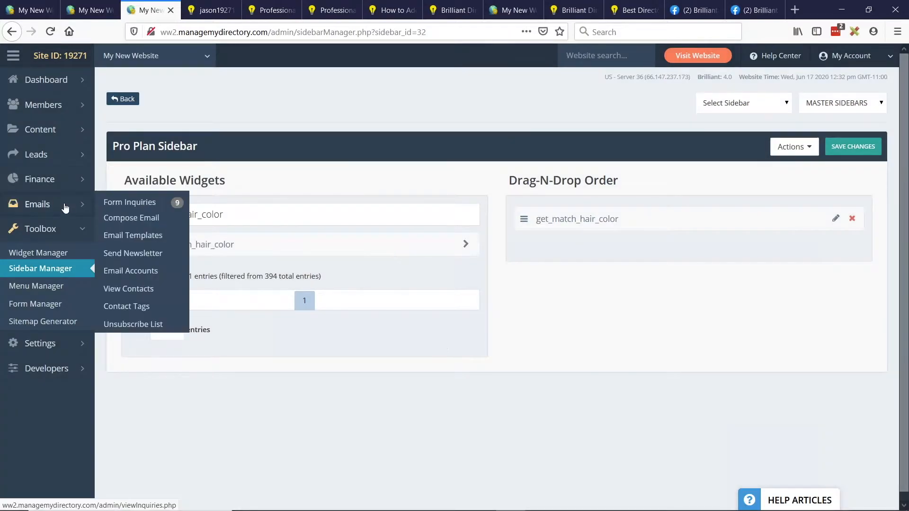
# - Edit the Premium membership plan to use Pro Plan Sidebar as its profile page sidebar and save the plan
pyautogui.moveTo(82, 179)
pyautogui.click(128, 177)
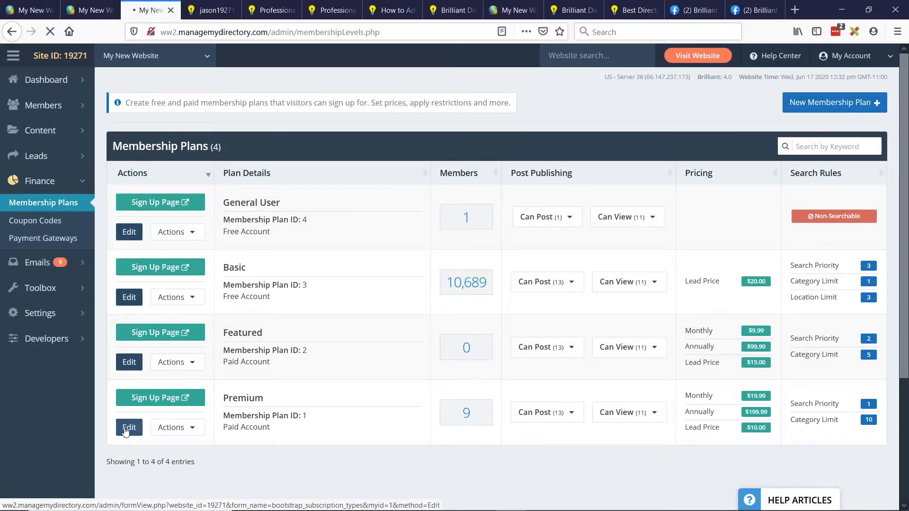
pyautogui.click(127, 428)
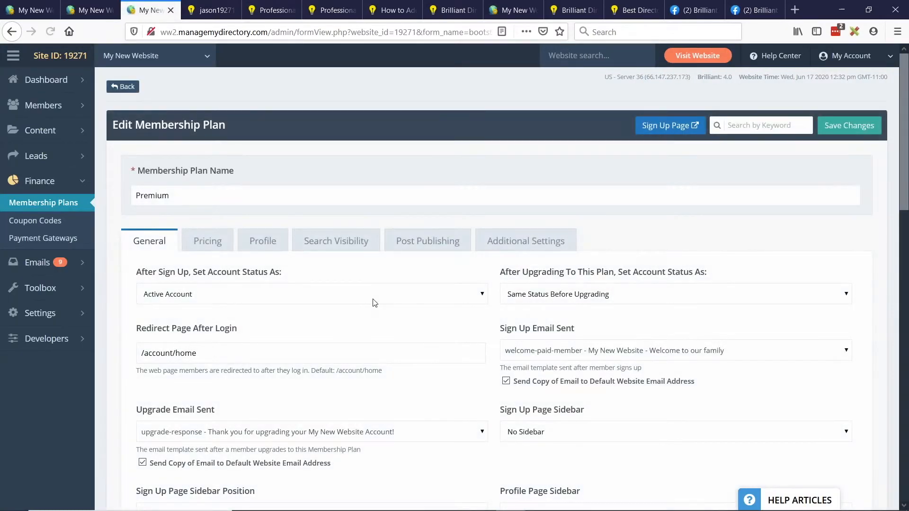
pyautogui.scroll(-4, 374, 302)
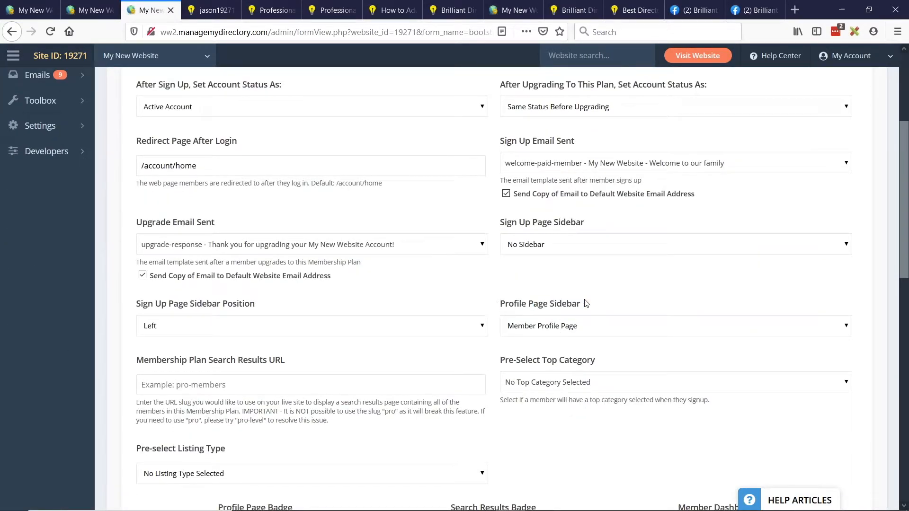
pyautogui.click(580, 327)
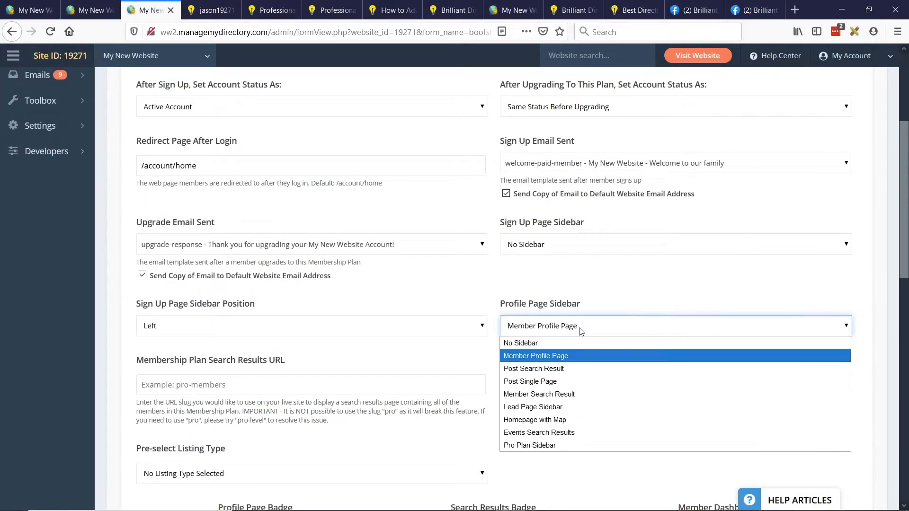
pyautogui.click(533, 446)
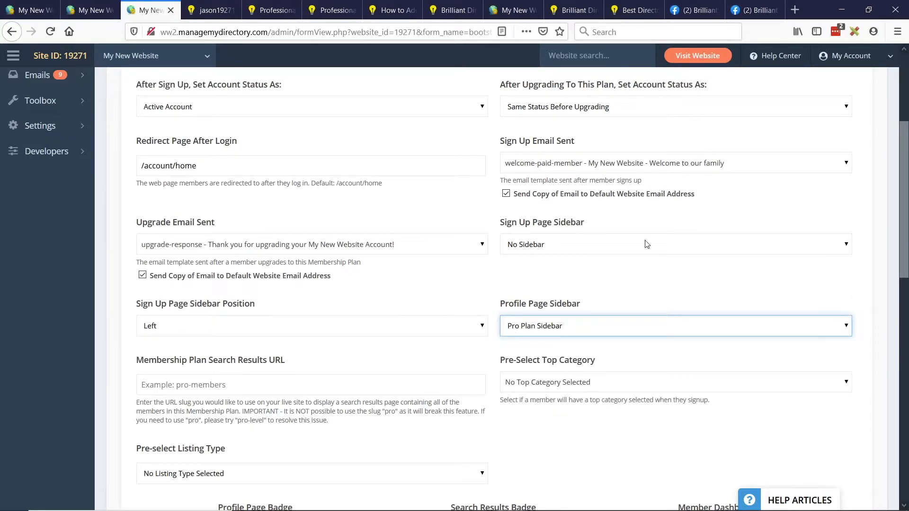
pyautogui.scroll(5, 646, 244)
pyautogui.click(849, 126)
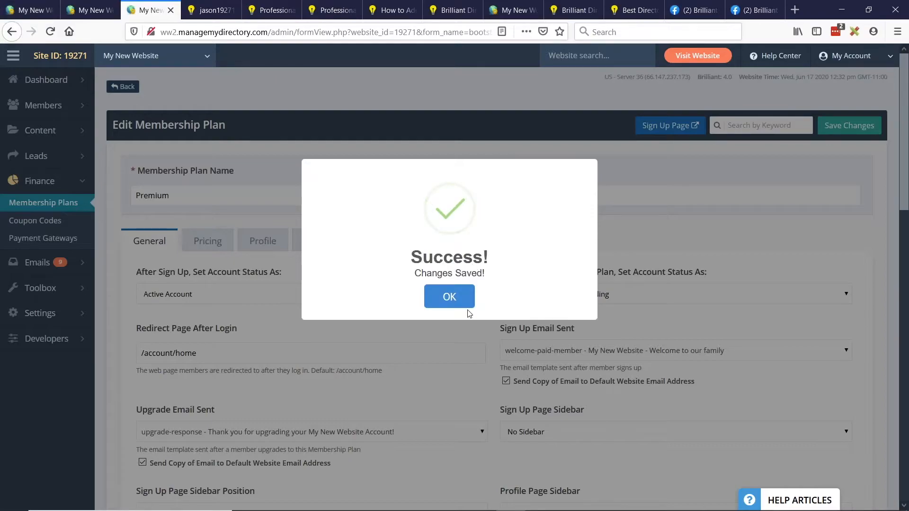
# - Return to the Widget Manager and open the get_match_hair_color widget to review its form shortcode
pyautogui.click(88, 8)
pyautogui.click(28, 7)
pyautogui.click(88, 8)
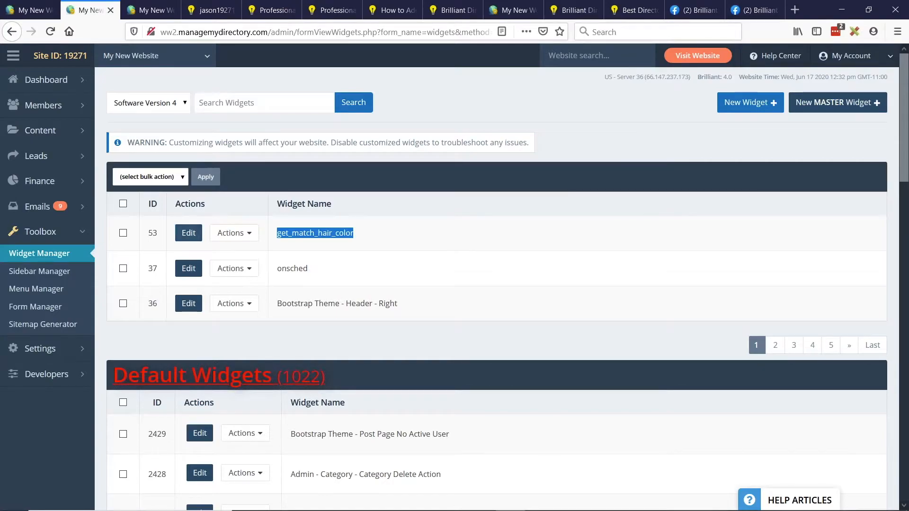
pyautogui.click(181, 236)
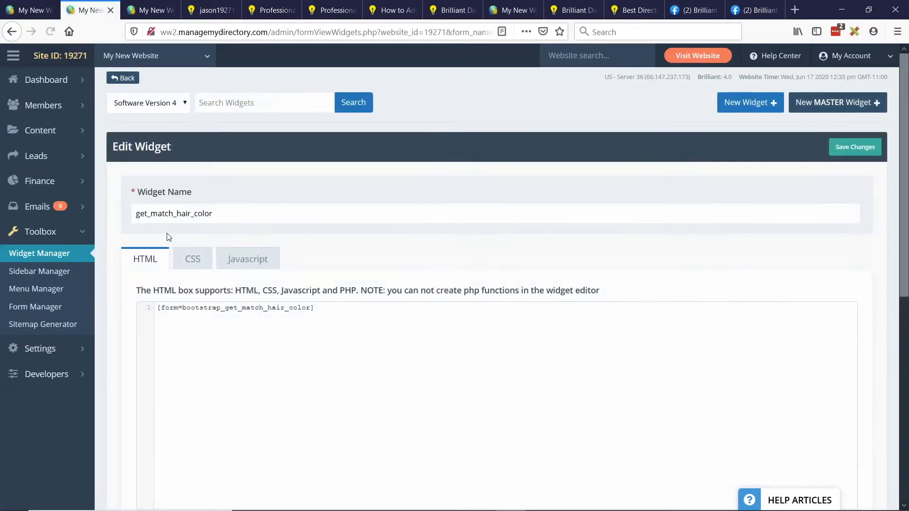
# - Look back over the open membership plan, widget and web page editors, and switch to the BD Lab Updates presentation slide
pyautogui.click(157, 5)
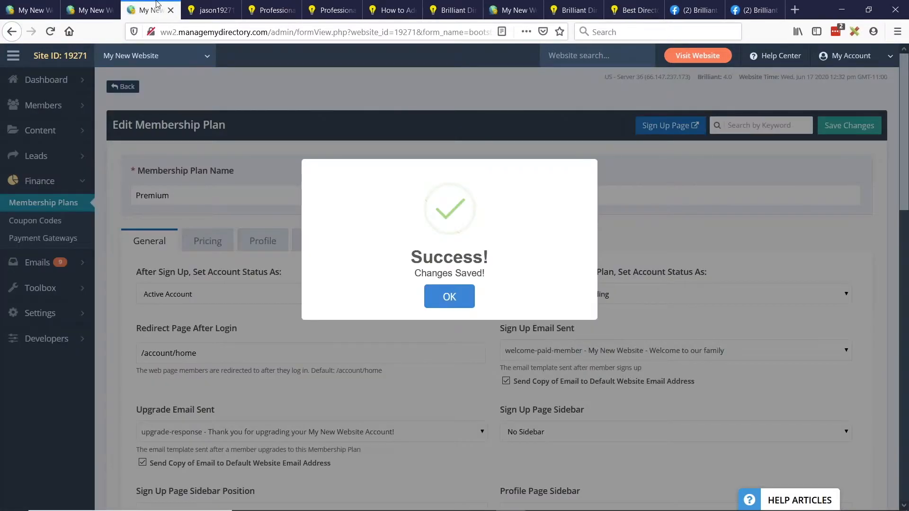
pyautogui.click(91, 10)
pyautogui.click(31, 10)
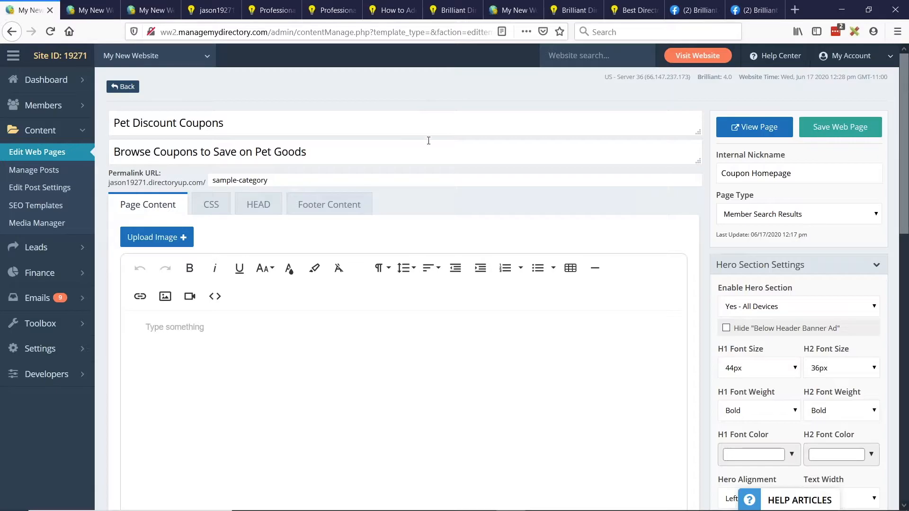
pyautogui.hotkey('alt', 'Tab')
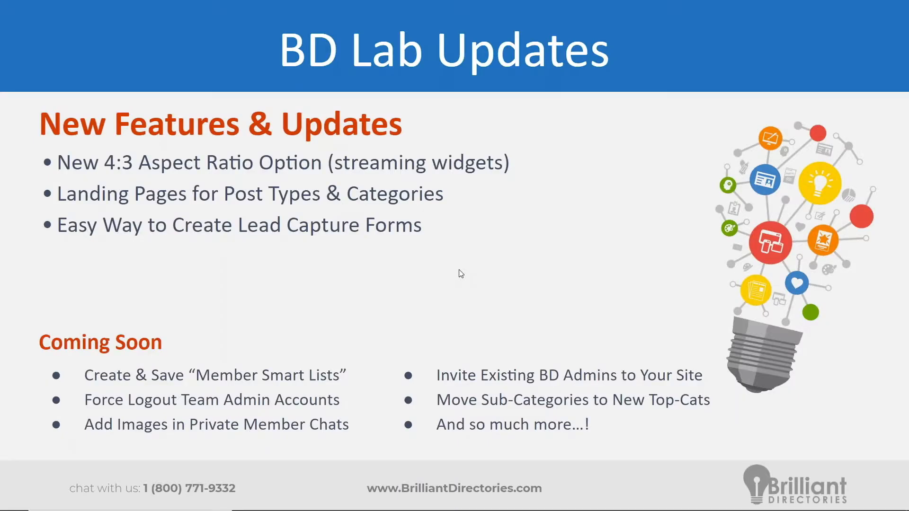
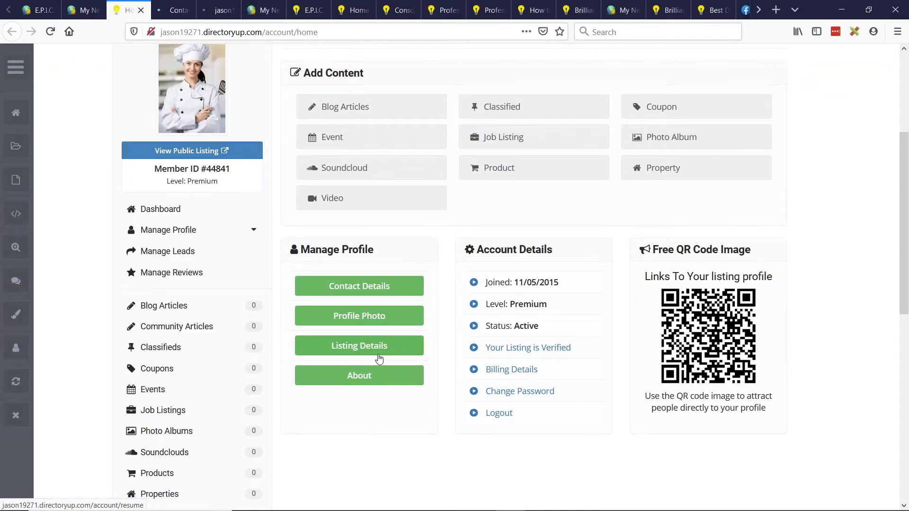
# - Look over the fields of the member account's Contact Details and Listing Details forms, comparing the two pages
pyautogui.click(180, 8)
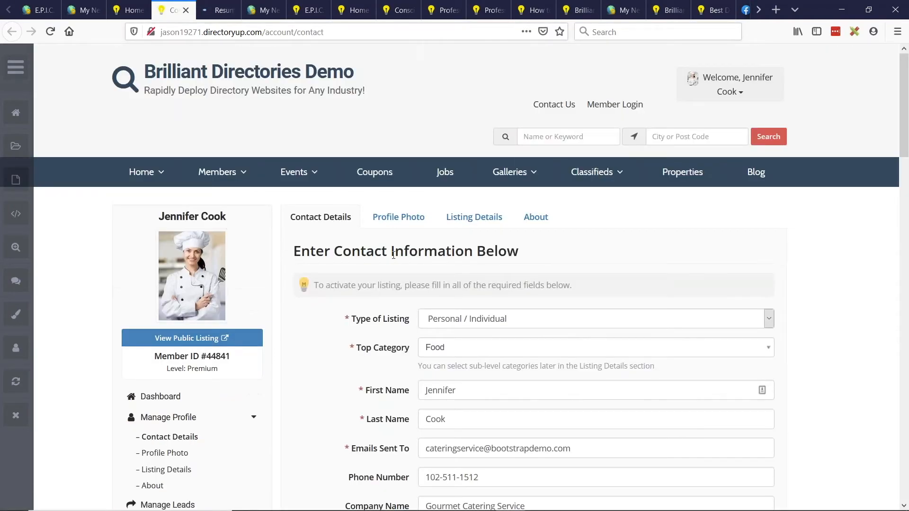
pyautogui.scroll(-3, 350, 297)
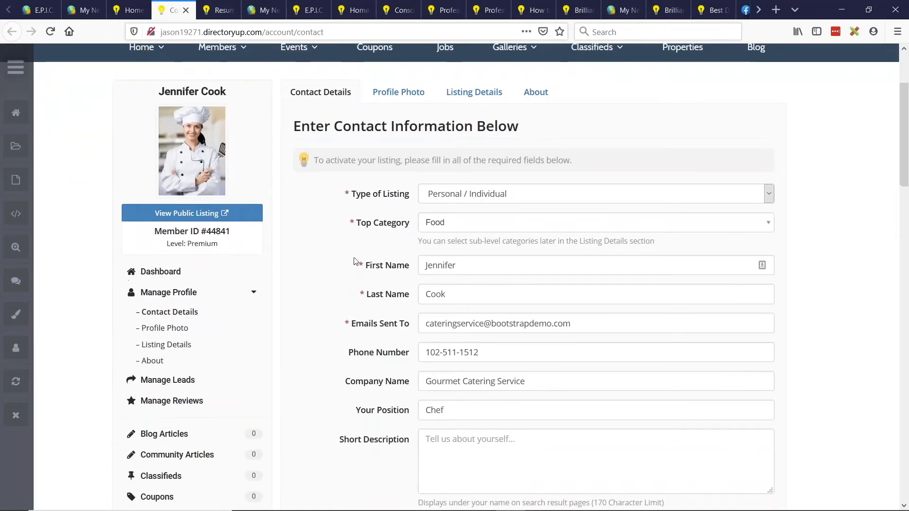
pyautogui.click(215, 9)
pyautogui.scroll(-15, 364, 261)
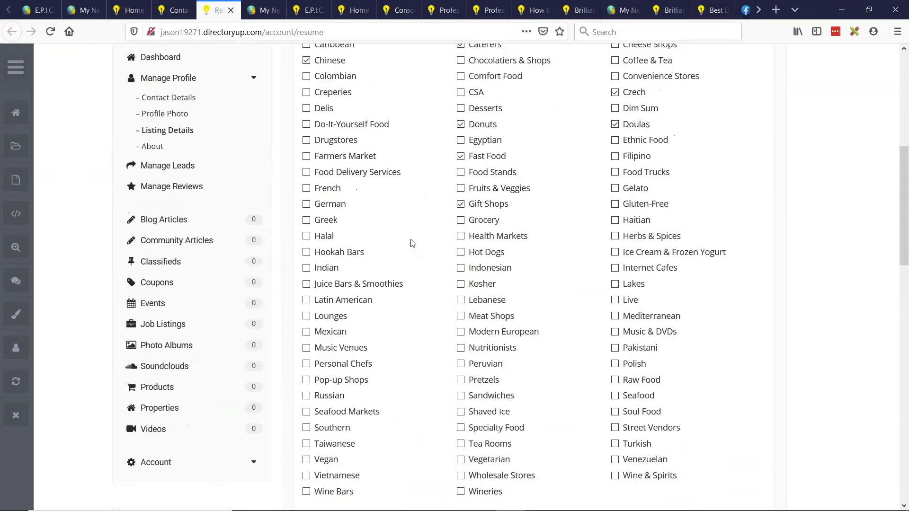
pyautogui.scroll(3, 392, 342)
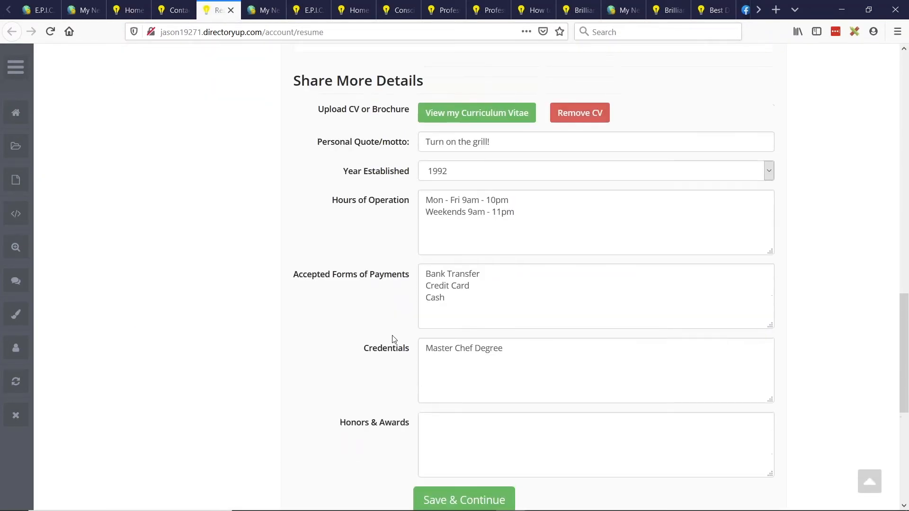
pyautogui.scroll(-2, 394, 340)
pyautogui.click(174, 9)
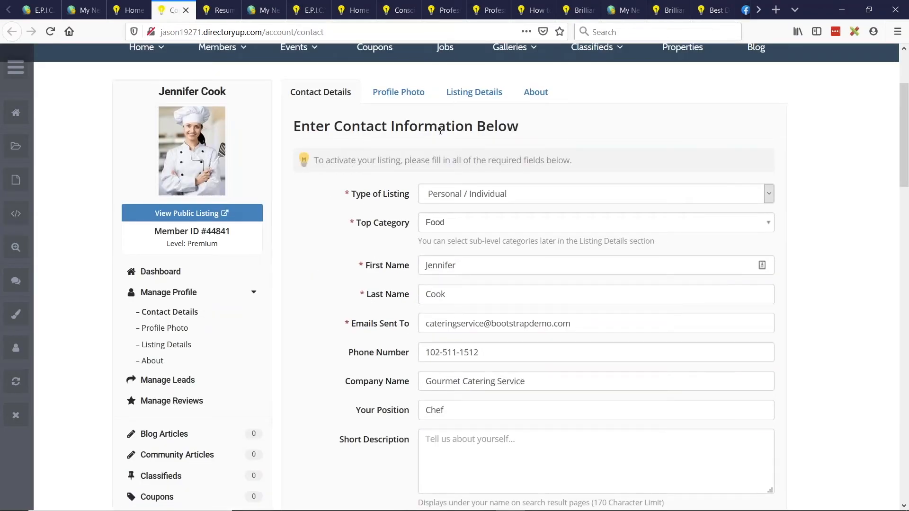
pyautogui.scroll(-4, 326, 249)
pyautogui.scroll(-9, 337, 250)
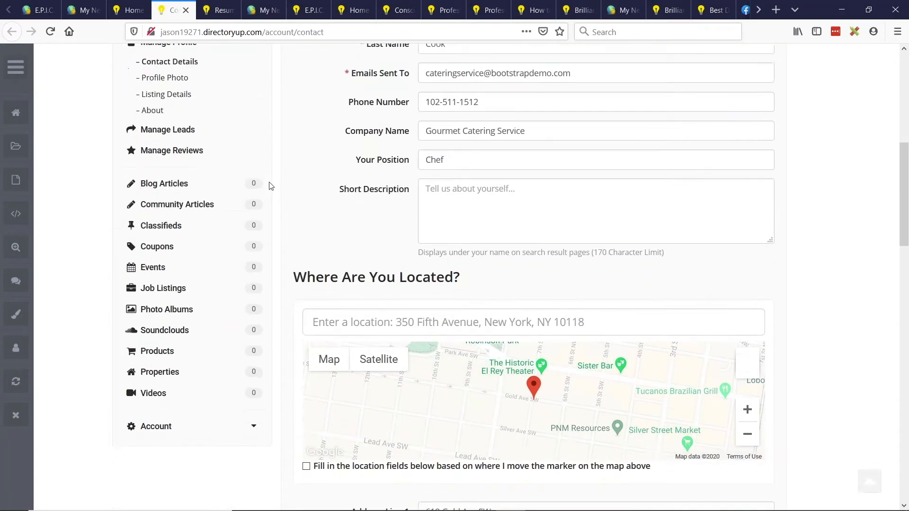
pyautogui.scroll(-10, 398, 351)
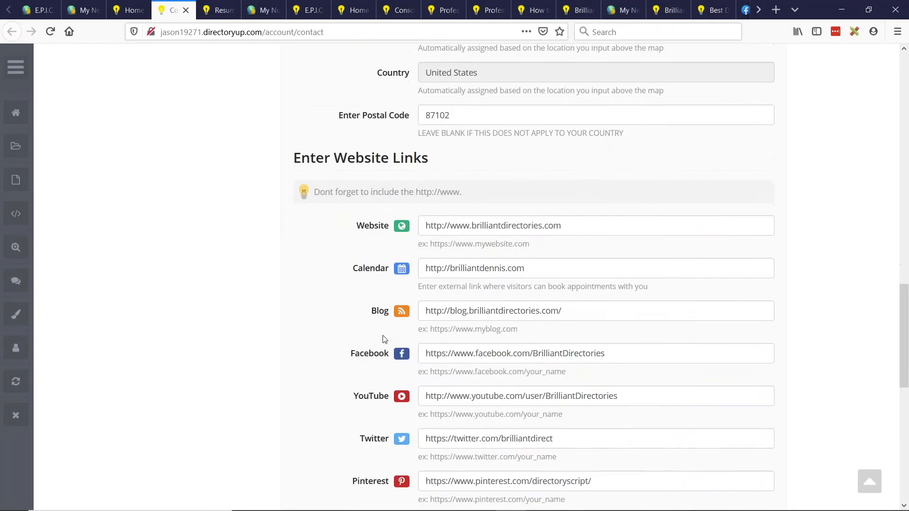
pyautogui.scroll(4, 382, 341)
pyautogui.scroll(19, 379, 367)
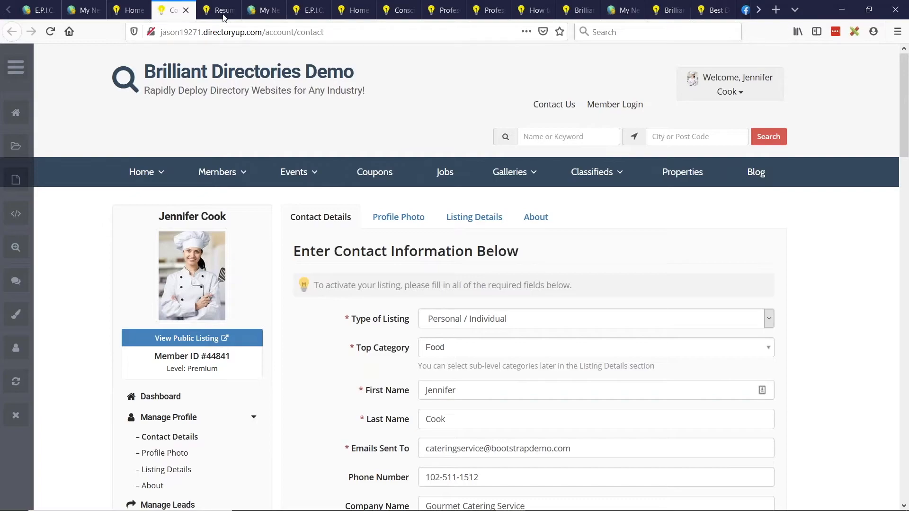
# - Examine the Listing Details form's category list and Share More Details fields, focusing on Accepted Forms of Payments and Credentials
pyautogui.hotkey('ctrl', 'Tab')
pyautogui.scroll(3, 371, 250)
pyautogui.scroll(3, 493, 200)
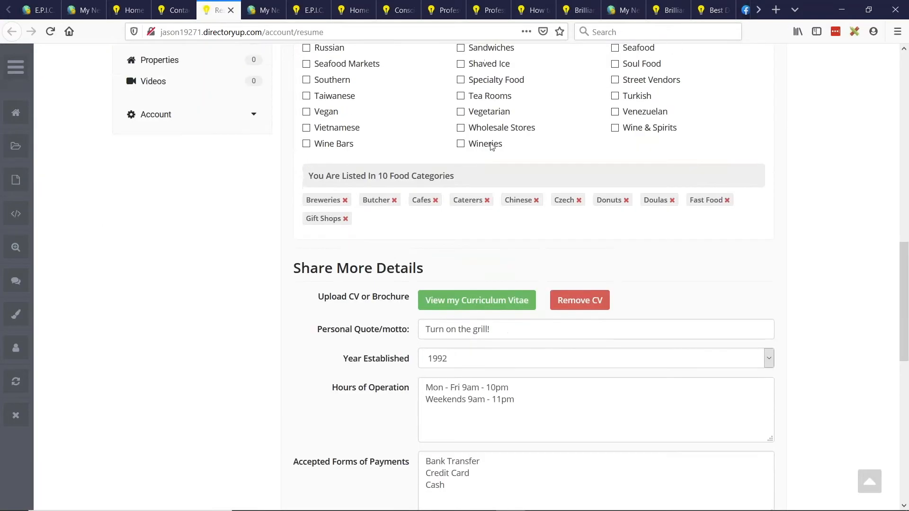
pyautogui.scroll(-4, 503, 187)
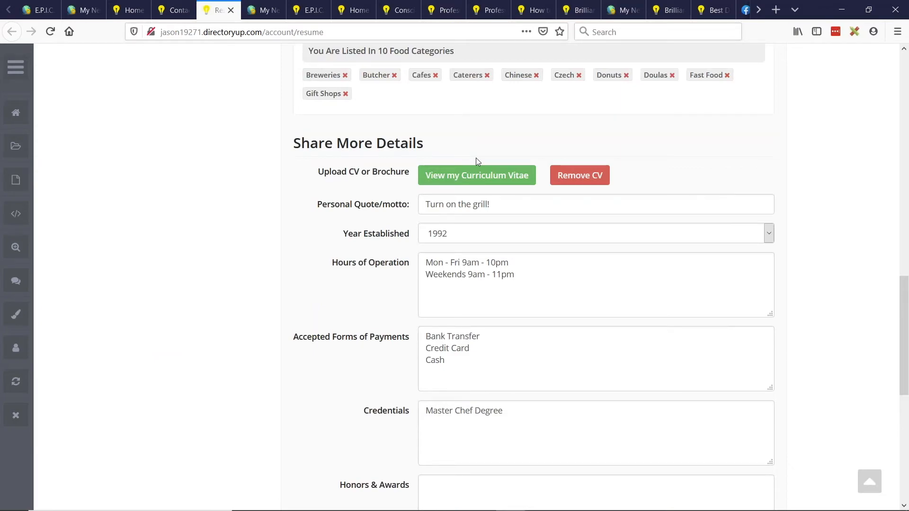
pyautogui.scroll(-2, 425, 159)
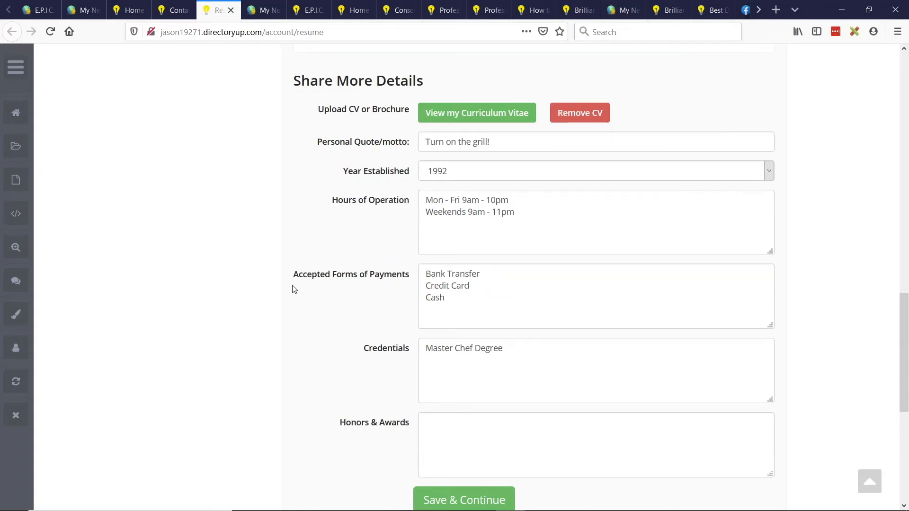
pyautogui.moveTo(292, 288); pyautogui.dragTo(419, 356)
pyautogui.click(375, 337)
# - Switch to the site admin, go to the Form Manager and search the forms for "additional"
pyautogui.click(83, 10)
pyautogui.moveTo(78, 261)
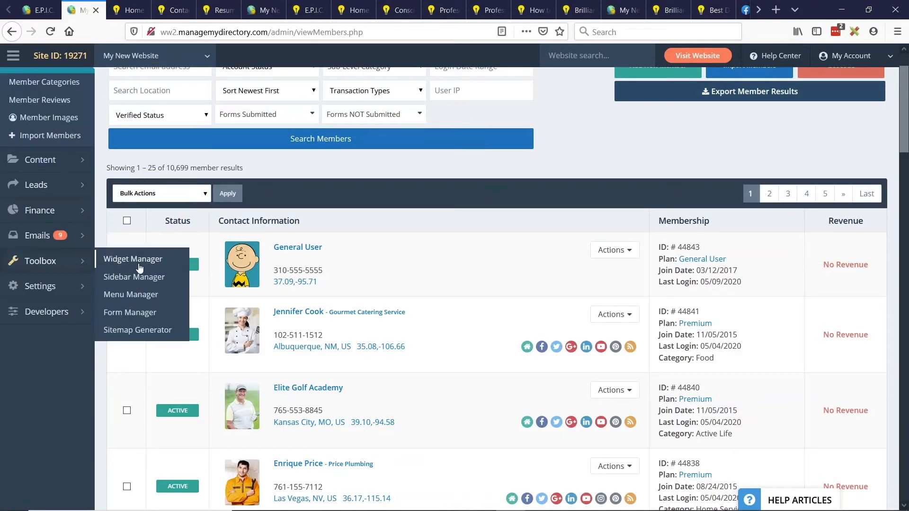
pyautogui.click(126, 314)
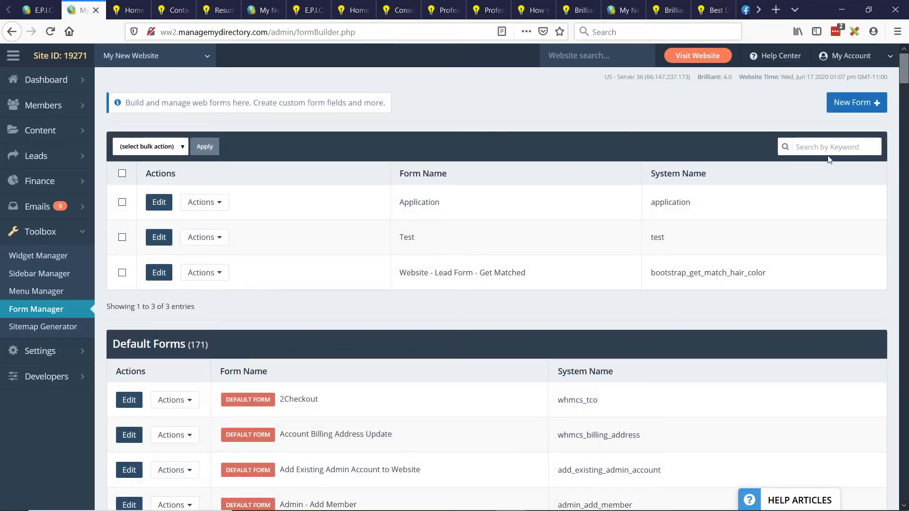
pyautogui.click(826, 151)
pyautogui.write('additio')
pyautogui.press('BackSpace')
pyautogui.press('BackSpace')
pyautogui.press('BackSpace')
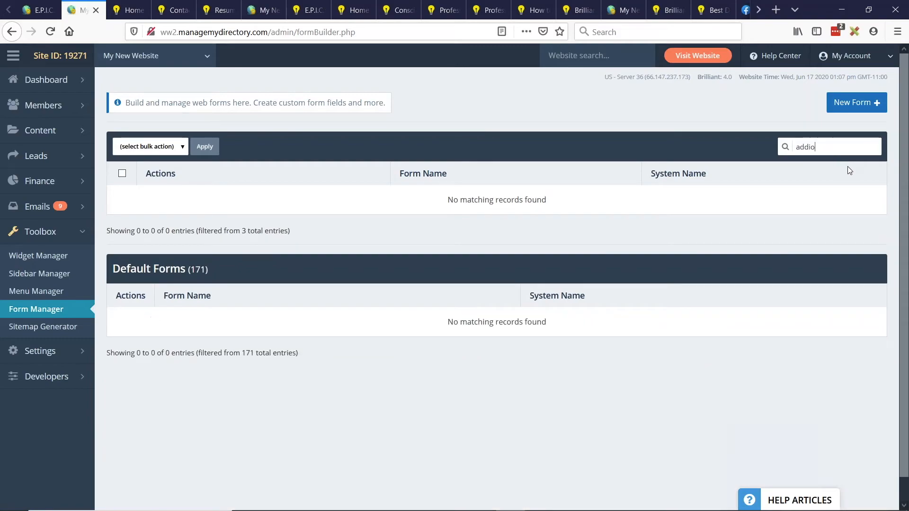
pyautogui.write('tional')
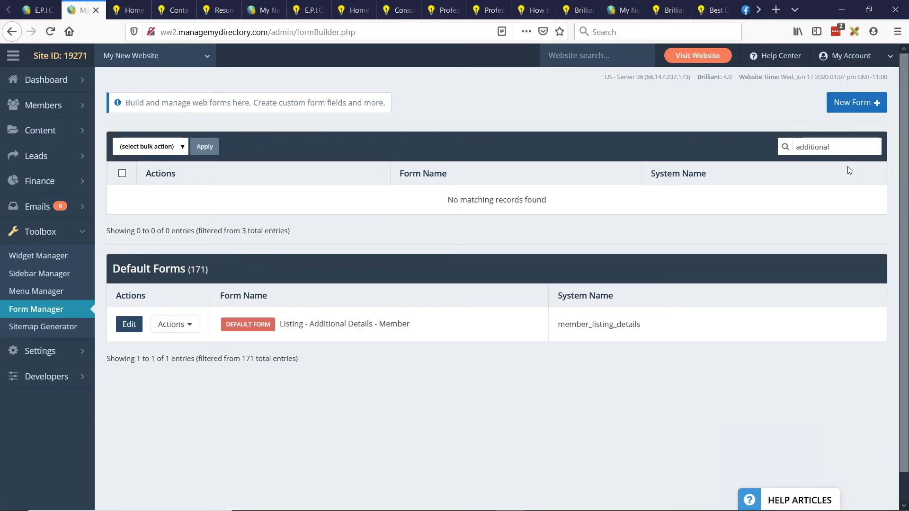
pyautogui.moveTo(310, 324); pyautogui.dragTo(396, 326)
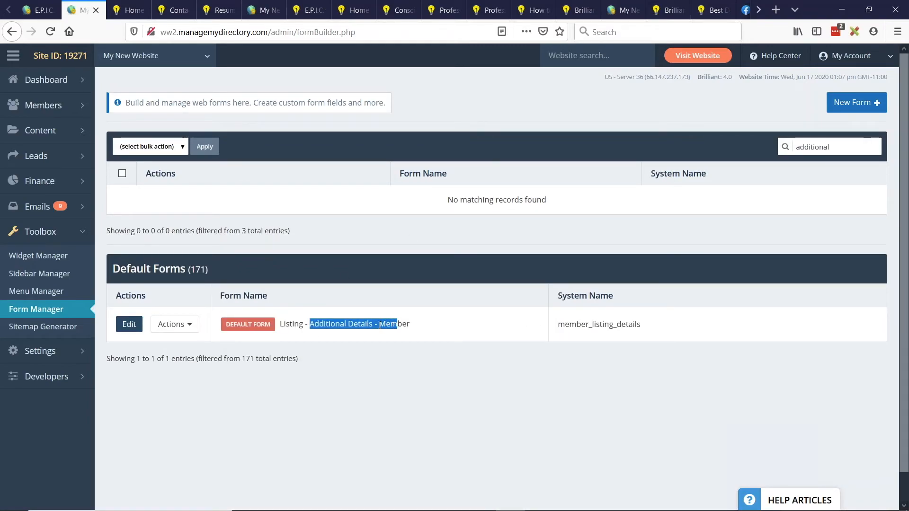
# - Customize the default form Listing - Additional Details - Member, append "asdasdasdasd" to the listing_details title heading's label, and save the changes
pyautogui.click(174, 324)
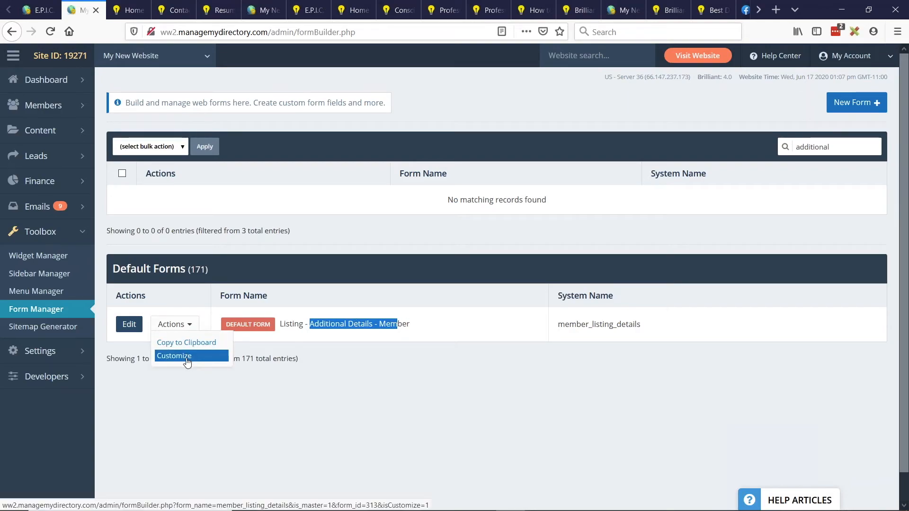
pyautogui.click(184, 362)
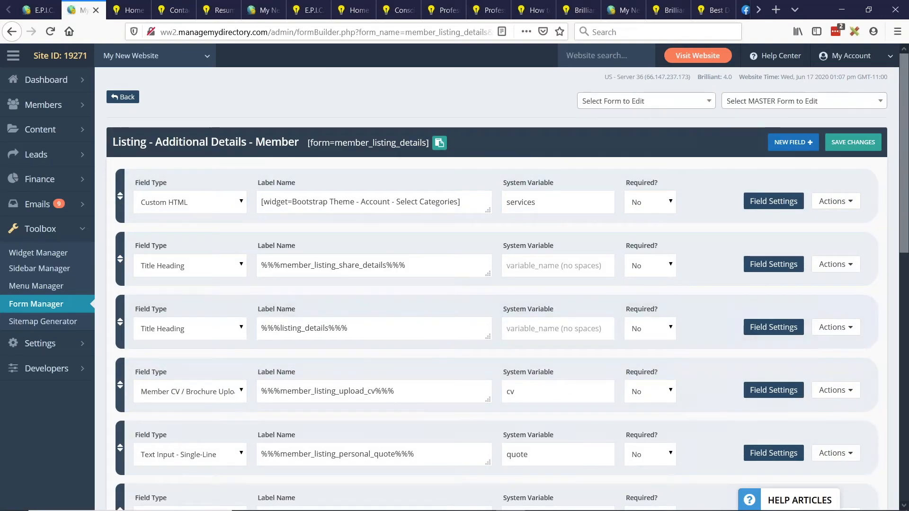
pyautogui.click(400, 329)
pyautogui.write('asdasdasdasdasd')
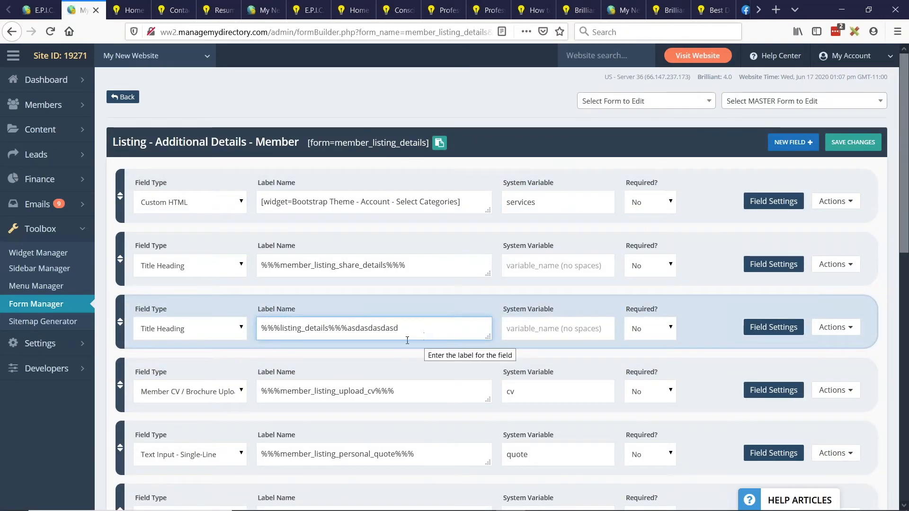
pyautogui.click(851, 144)
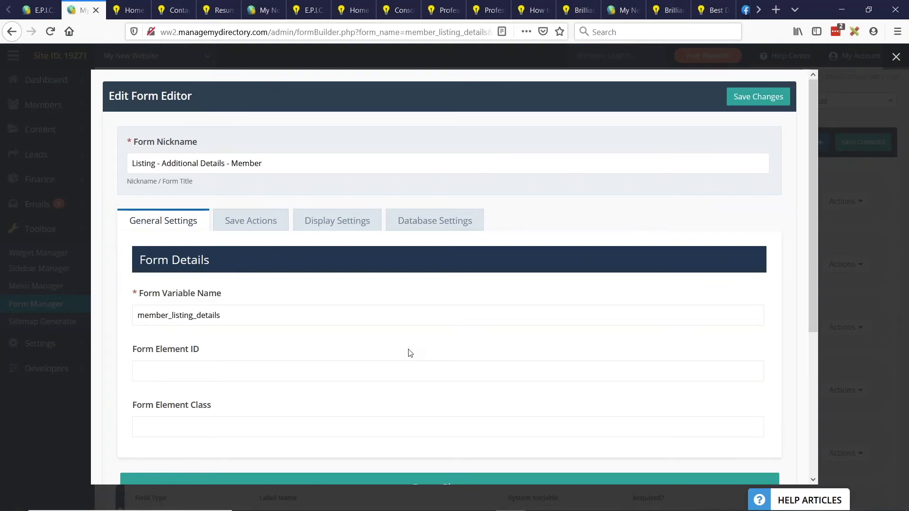
# - Set the customized form's variable name to member_listing_details_pro_plan
pyautogui.moveTo(137, 293); pyautogui.dragTo(276, 299)
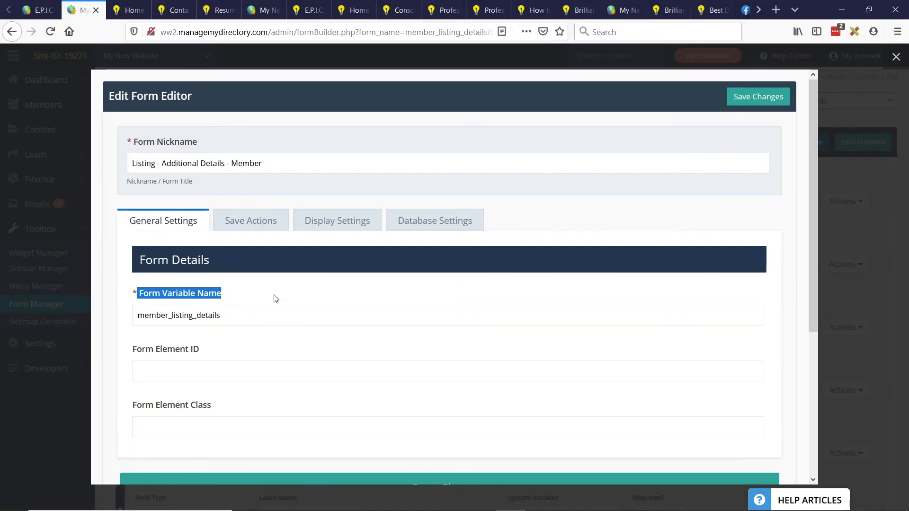
pyautogui.click(291, 313)
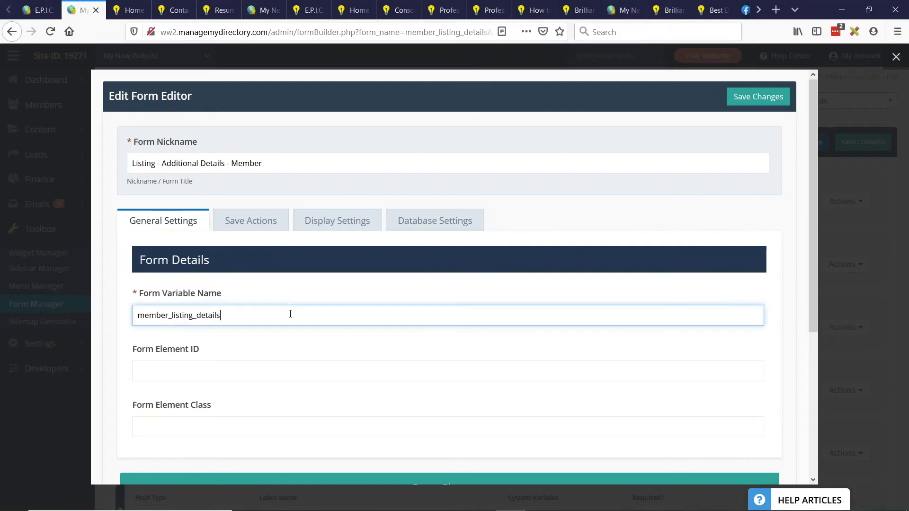
pyautogui.write('_pro_p')
pyautogui.click(132, 163)
pyautogui.write('PRO PLAN')
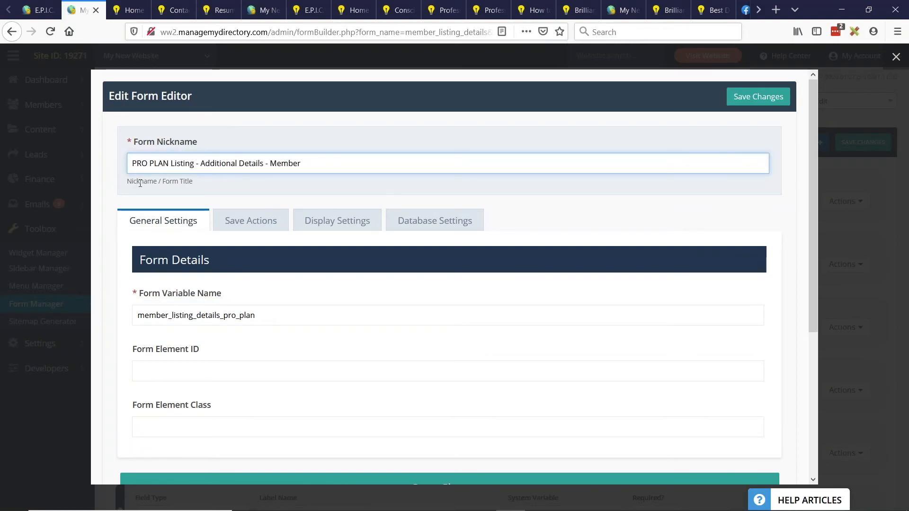
pyautogui.moveTo(171, 163); pyautogui.dragTo(102, 159)
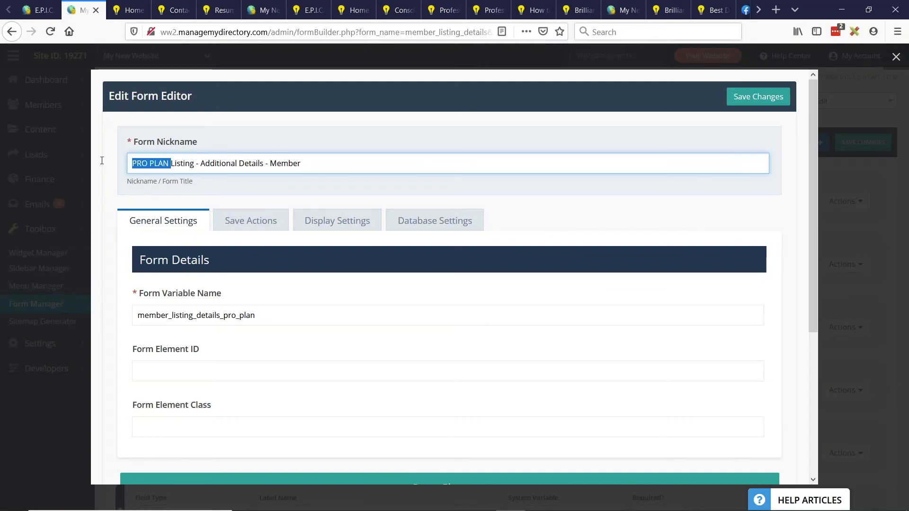
pyautogui.press('BackSpace')
# - Set the form nickname to "Listing - Additional Details - Member - PRO PLAN", save, and check its entry in the form list
pyautogui.click(327, 165)
pyautogui.write('- PRO PLAN')
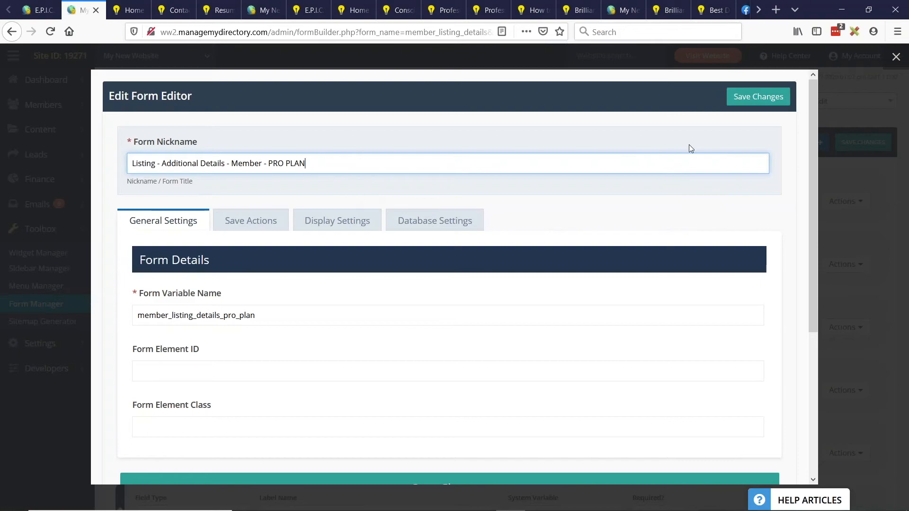
pyautogui.click(767, 98)
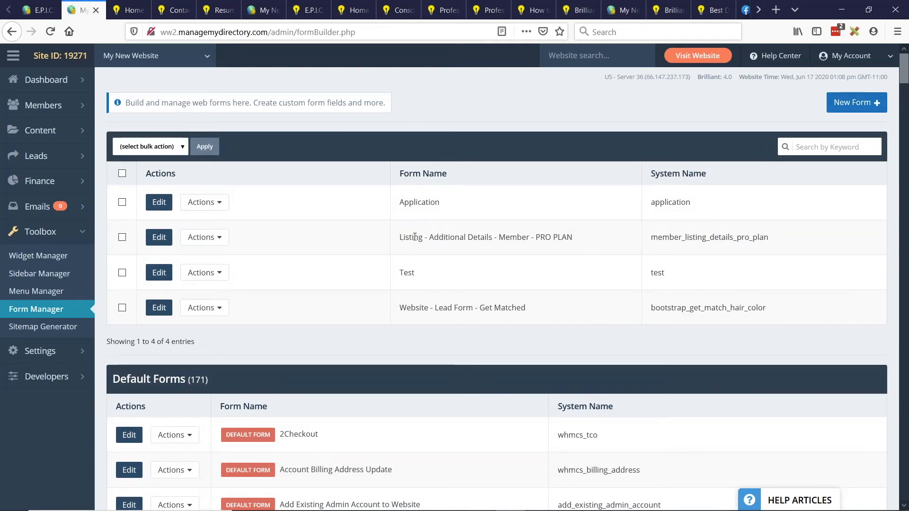
pyautogui.moveTo(414, 236); pyautogui.dragTo(562, 251)
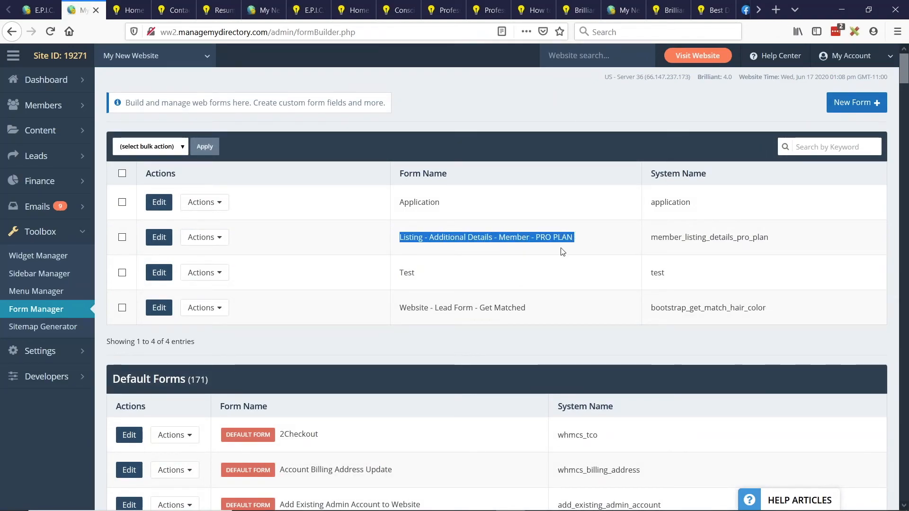
pyautogui.click(562, 251)
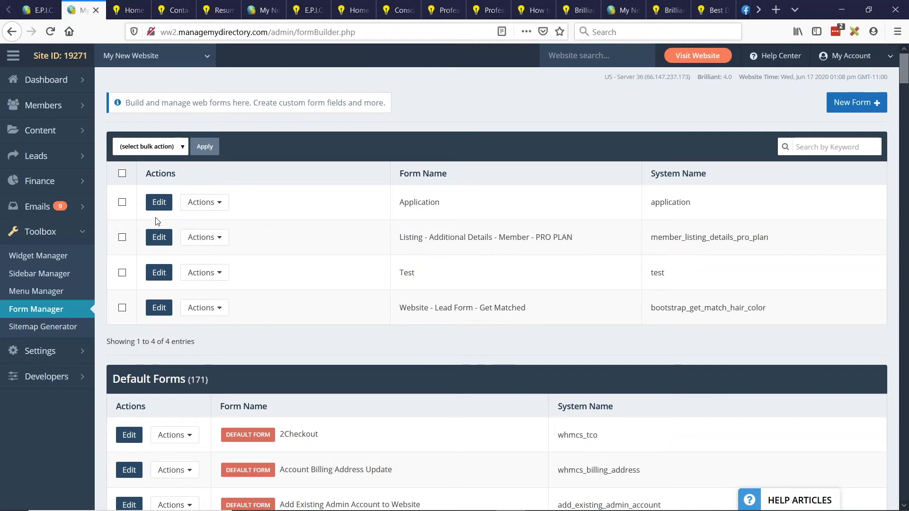
# - Edit the Premium membership plan's profile settings to use Listing - Additional Details - Member - PRO PLAN as the Listing Details Form
pyautogui.moveTo(95, 185)
pyautogui.click(142, 181)
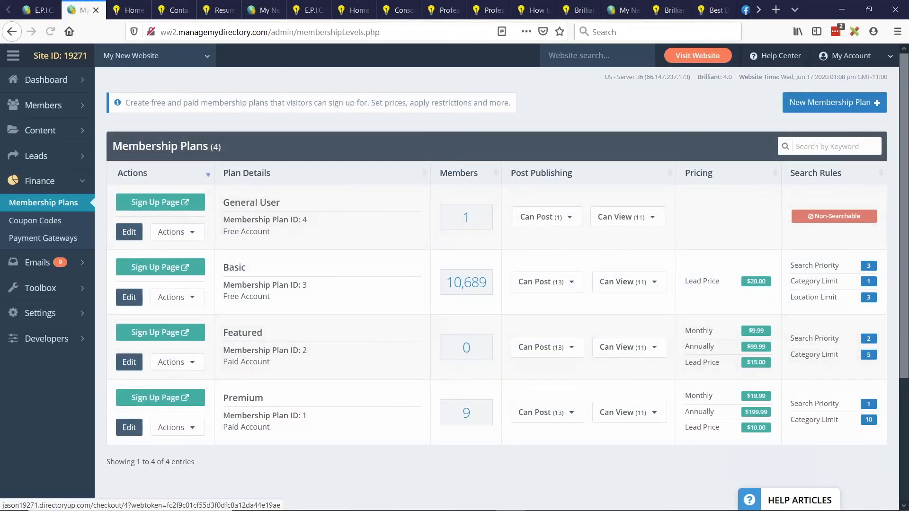
pyautogui.scroll(-2, 161, 331)
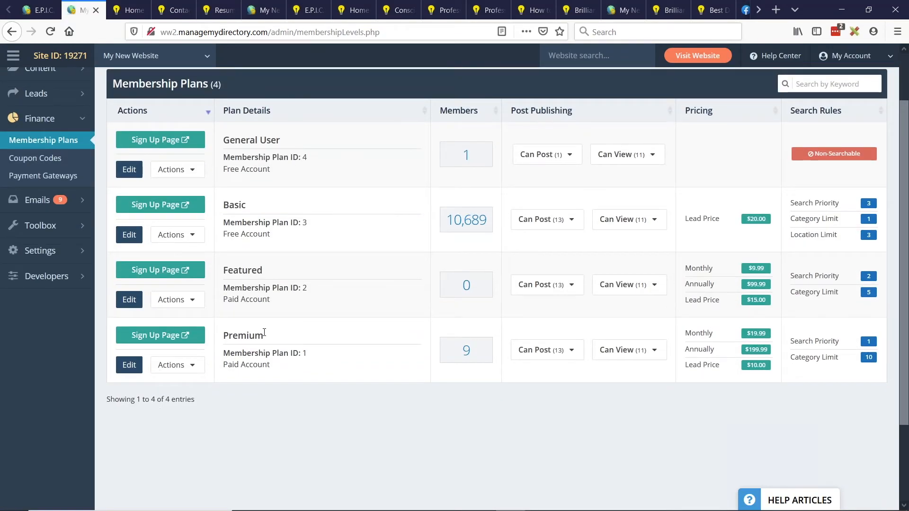
pyautogui.click(128, 369)
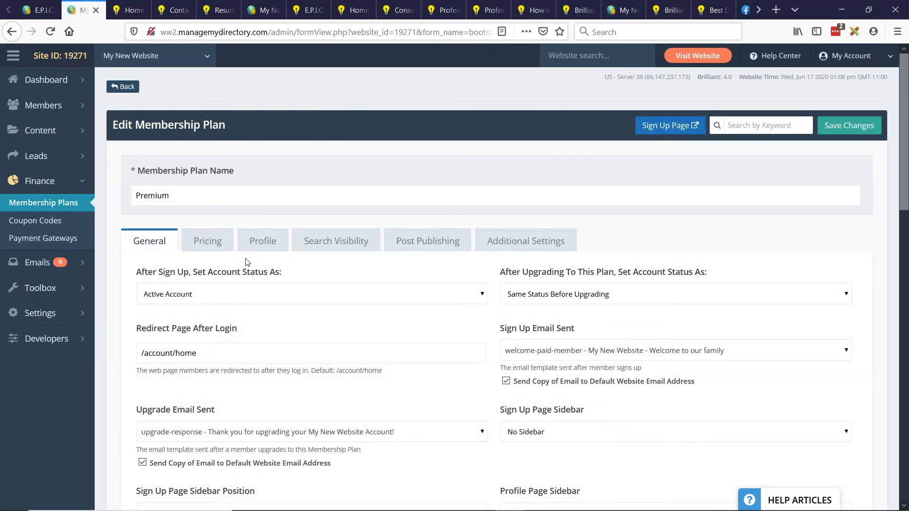
pyautogui.click(260, 248)
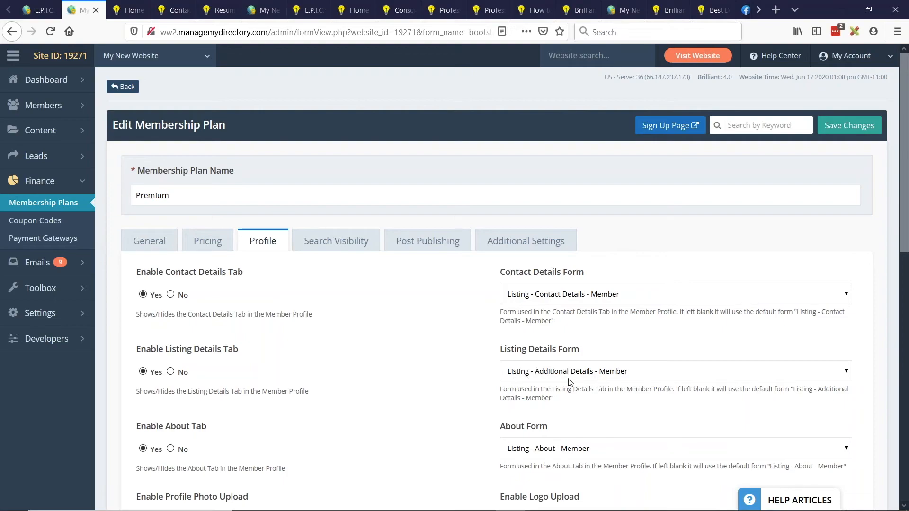
pyautogui.click(553, 378)
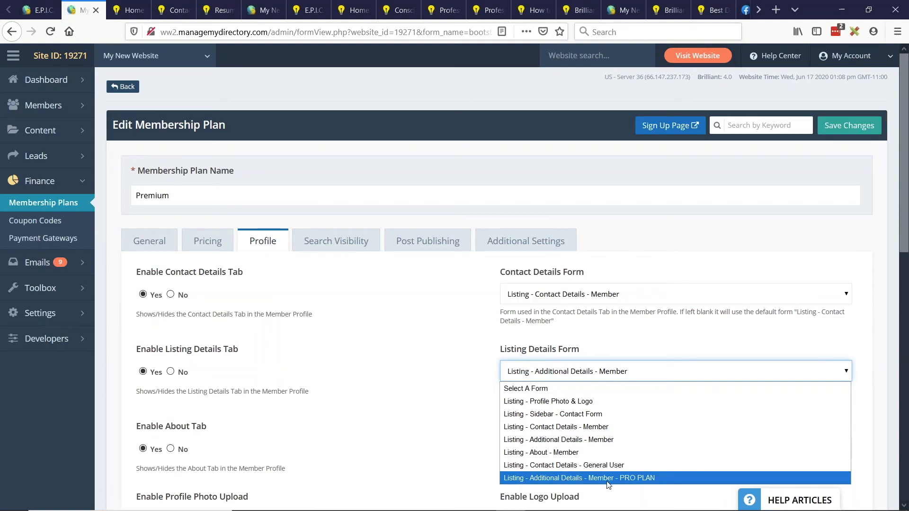
pyautogui.click(640, 479)
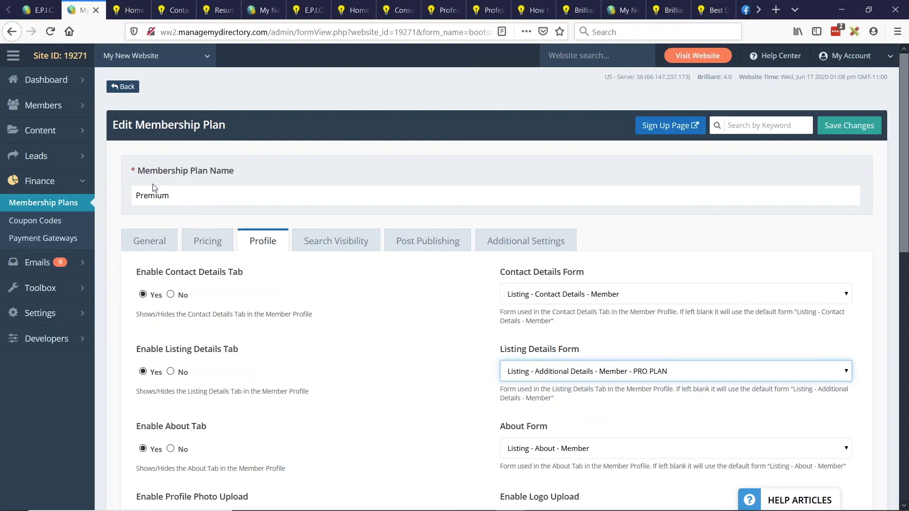
# - Save the Premium membership plan with its updated profile settings and dismiss the confirmation
pyautogui.doubleClick(221, 193)
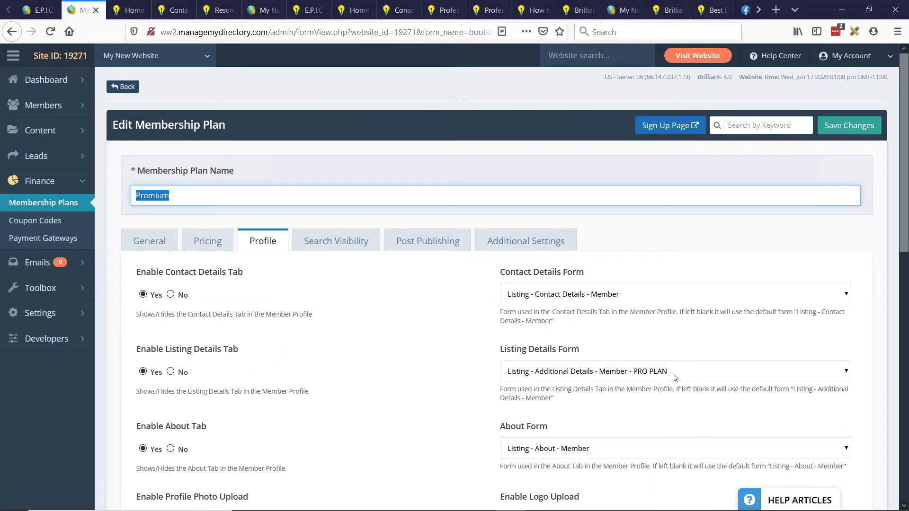
pyautogui.click(837, 130)
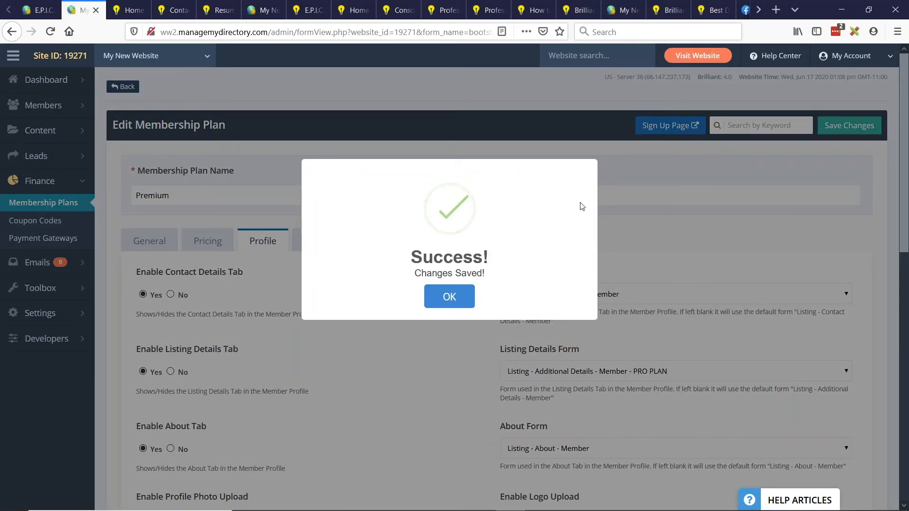
pyautogui.click(448, 299)
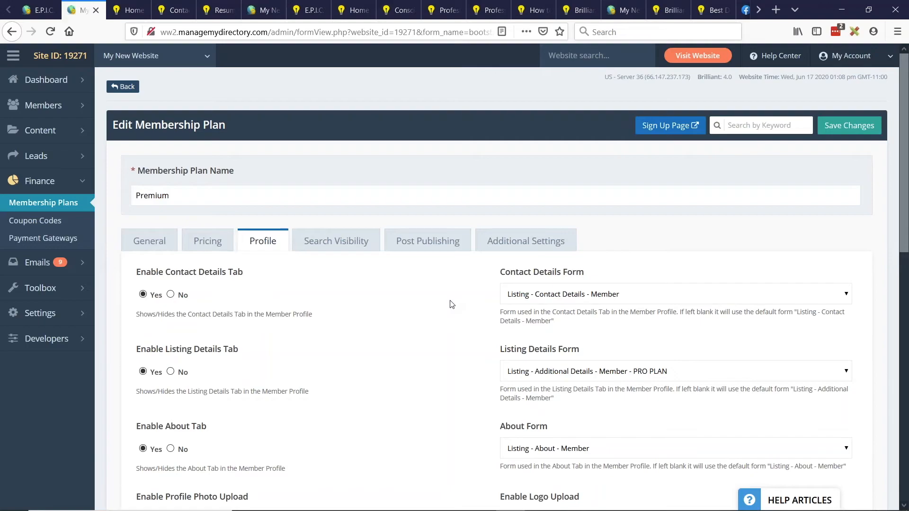
# - Go to brilliantdirectories.com in place of the member resume page and open its blog
pyautogui.click(219, 9)
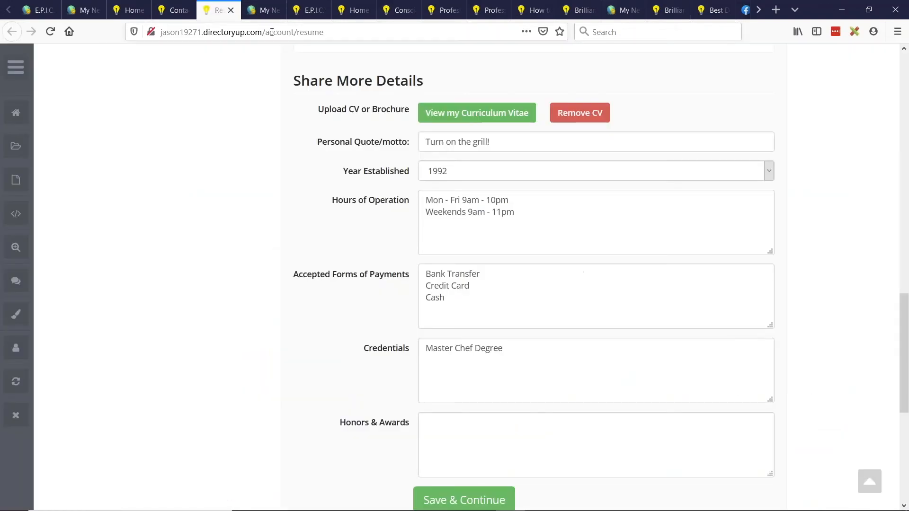
pyautogui.click(272, 32)
pyautogui.write('brilliantdirectories.com/')
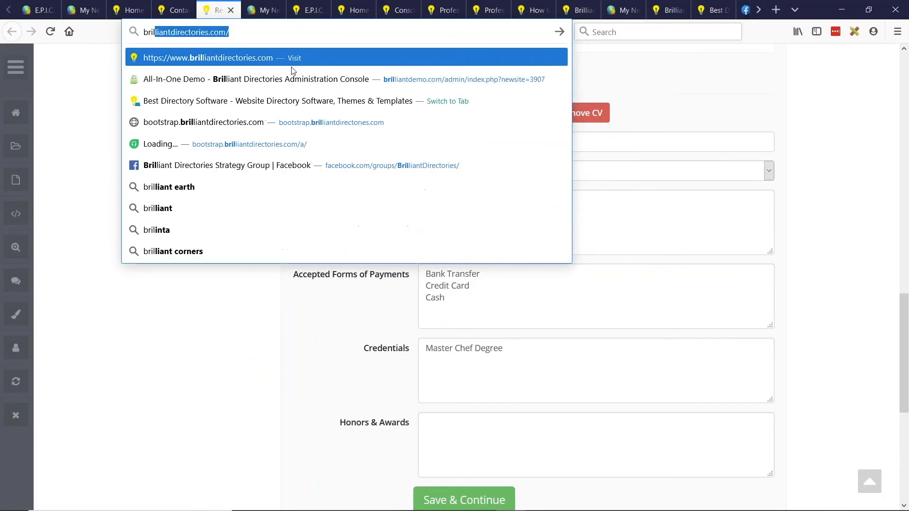
pyautogui.press('Return')
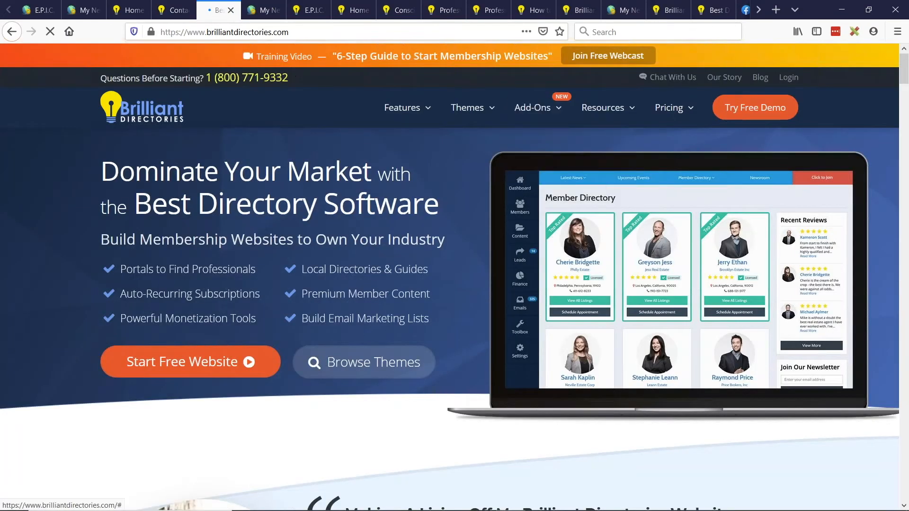
pyautogui.click(760, 77)
pyautogui.scroll(-6, 359, 164)
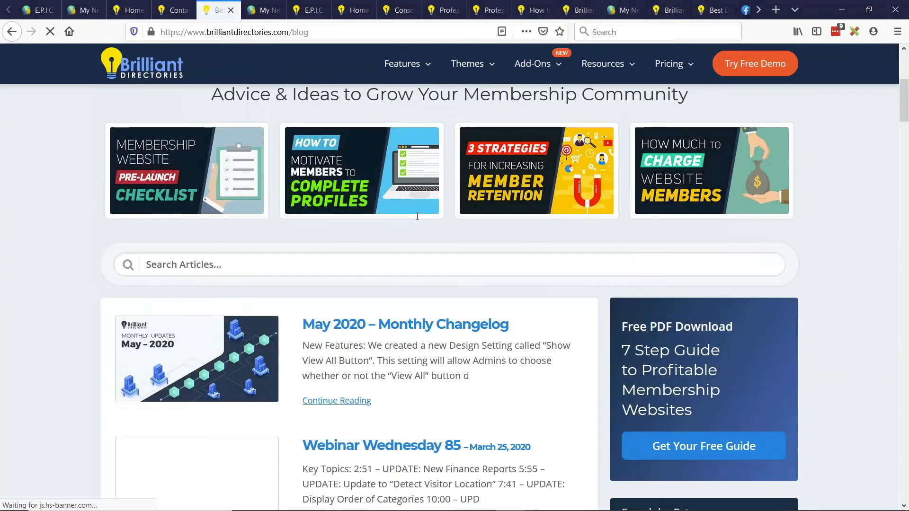
# - Search the blog for "fields", open "How to Customize Member Profile Form Fields for Your Target Market", and select the article's web address
pyautogui.click(255, 211)
pyautogui.write('fields')
pyautogui.press('Return')
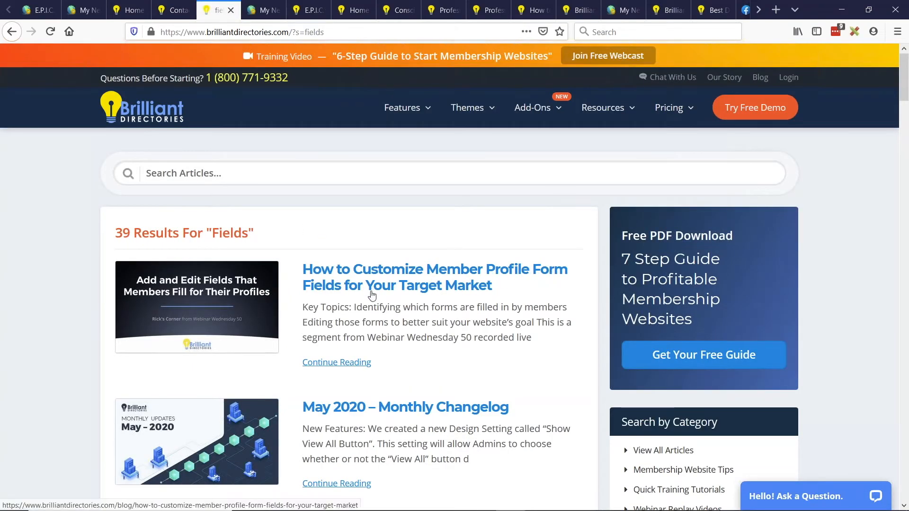
pyautogui.click(426, 287)
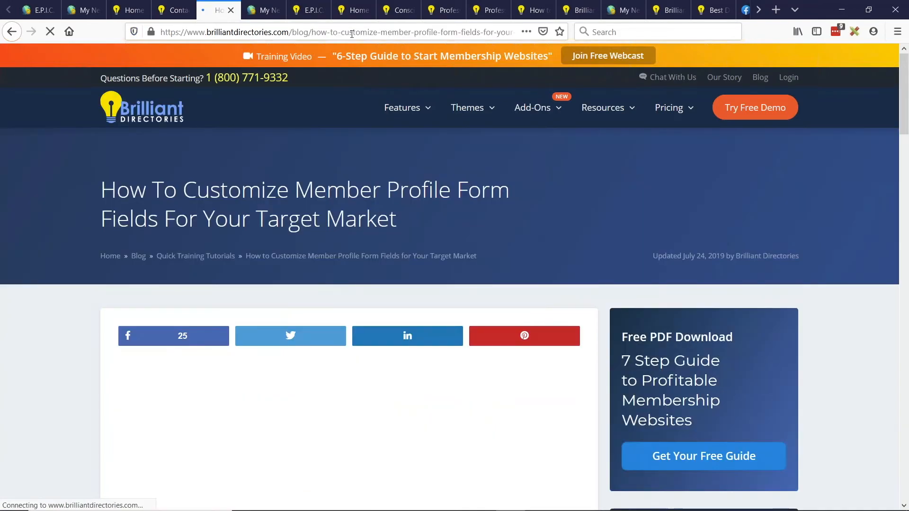
pyautogui.click(384, 32)
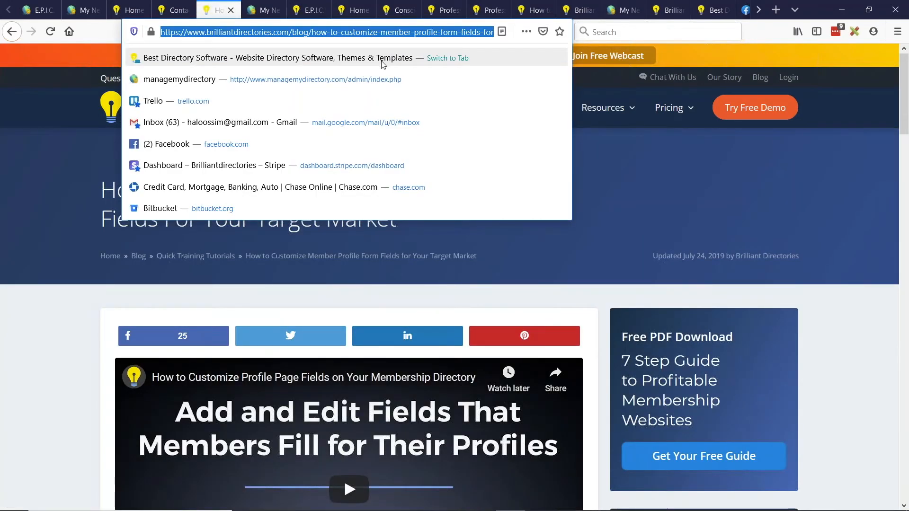
pyautogui.click(905, 39)
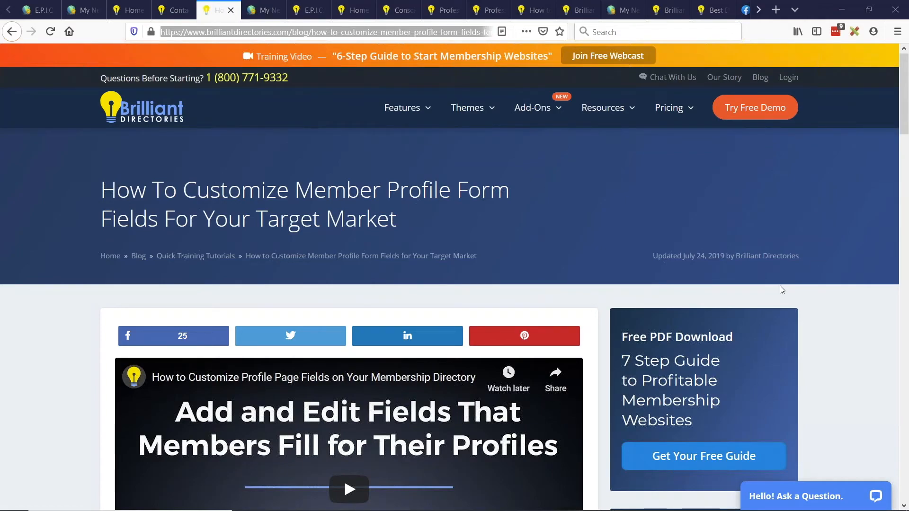
pyautogui.scroll(-3, 763, 147)
# - Browse the PodcastersDirectory.com home page down to Welcome New Members and open the first listing in the section's second row
pyautogui.hotkey('alt', 'Tab')
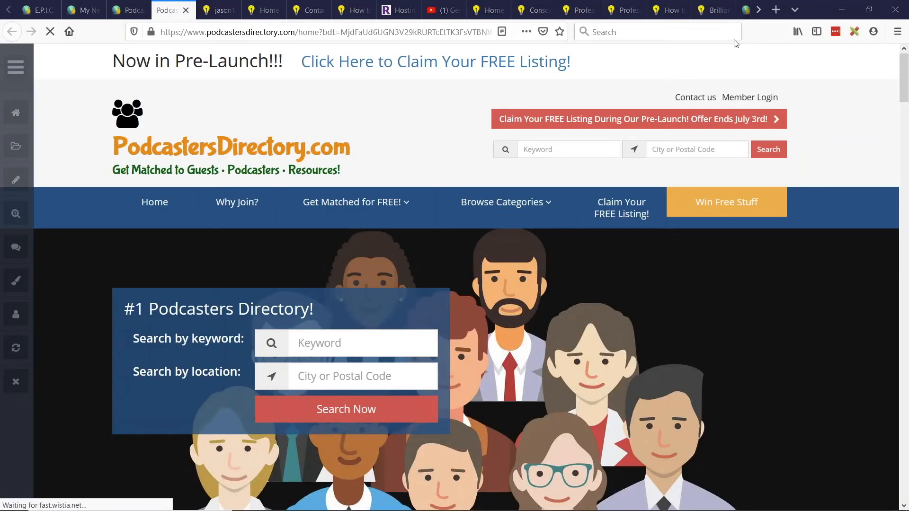
pyautogui.moveTo(534, 249)
pyautogui.scroll(-10, 575, 195)
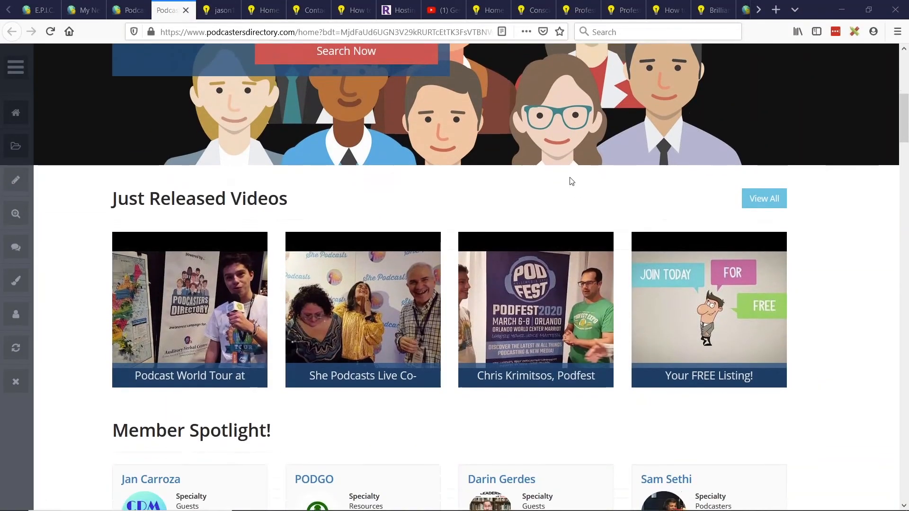
pyautogui.scroll(-4, 238, 116)
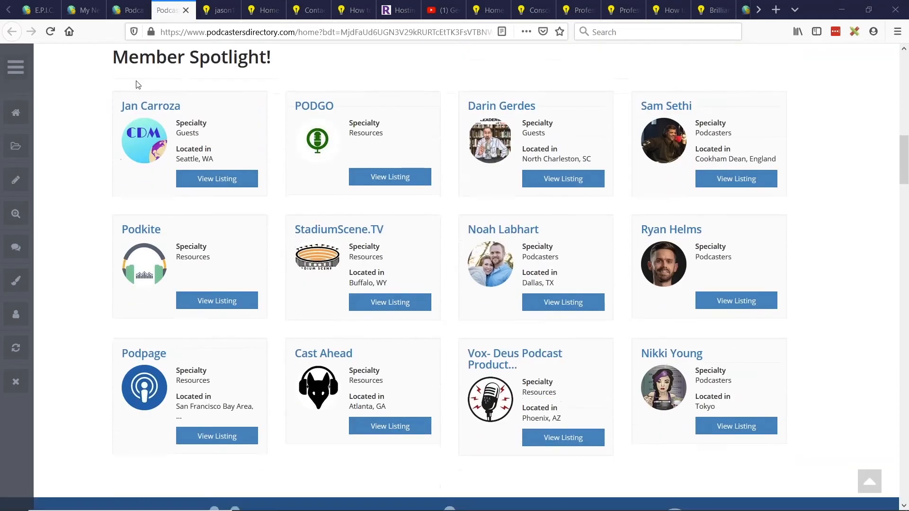
pyautogui.scroll(-9, 238, 116)
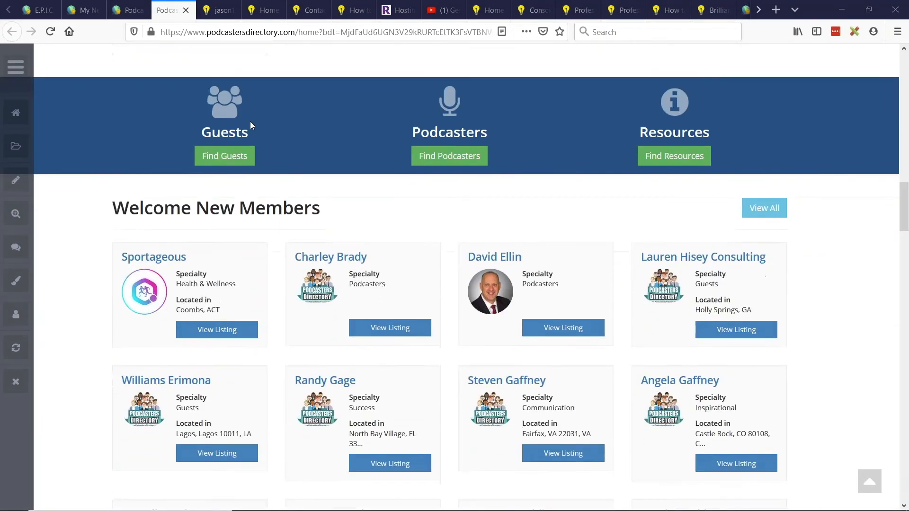
pyautogui.scroll(-2, 152, 162)
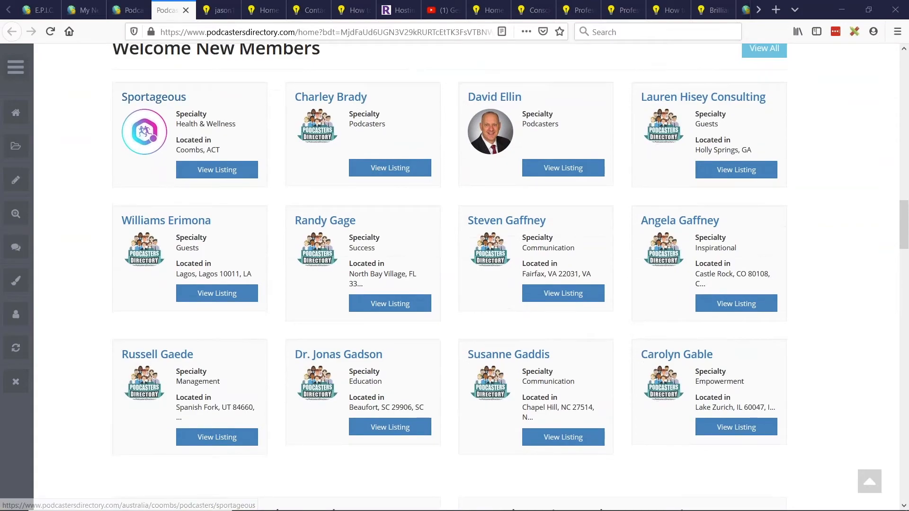
pyautogui.click(171, 223)
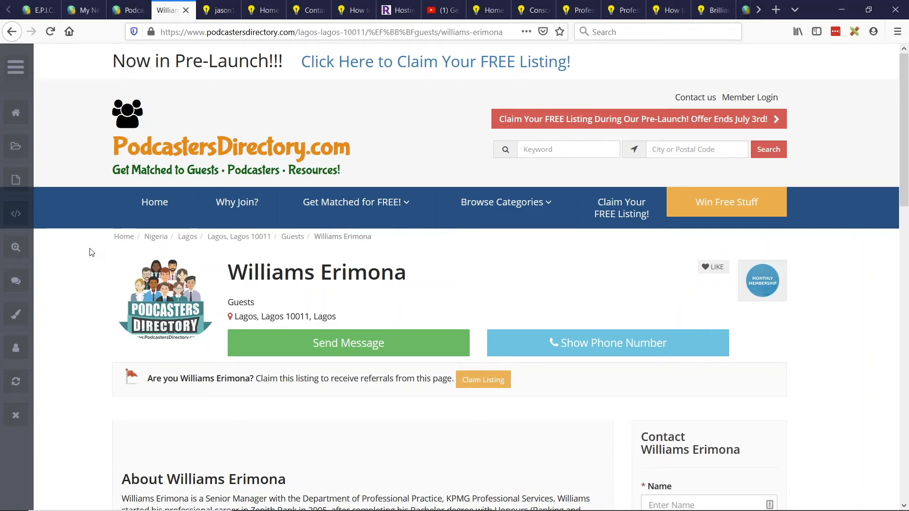
# - Open the member export of the Podcasters Directory site from its member search and filter the available fields by "filename"
pyautogui.click(128, 10)
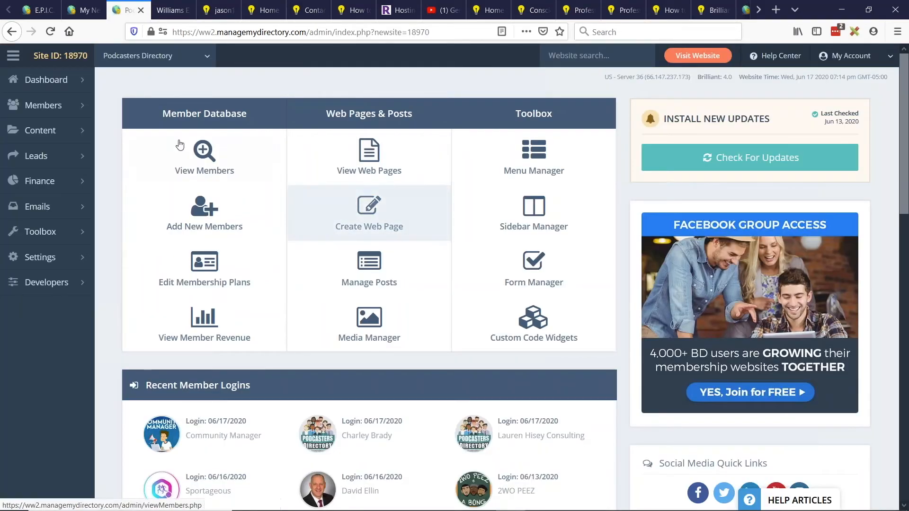
pyautogui.moveTo(42, 105)
pyautogui.click(122, 101)
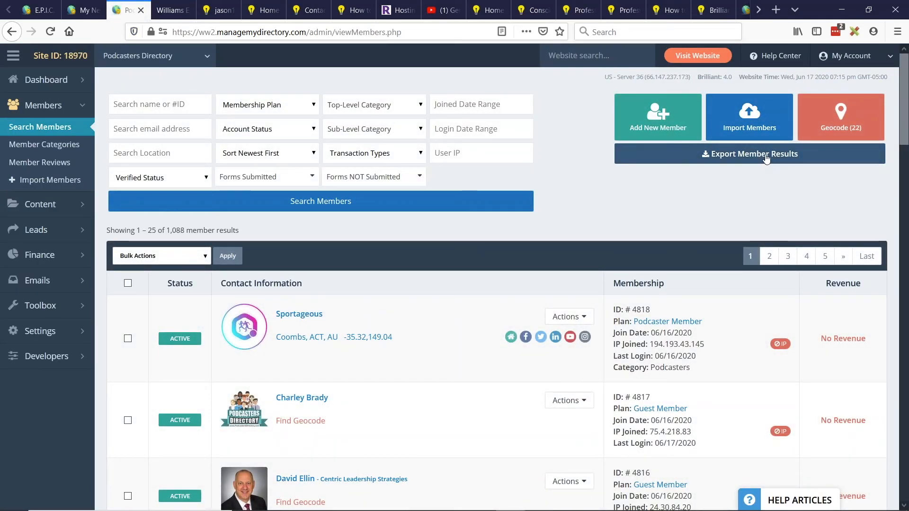
pyautogui.click(797, 155)
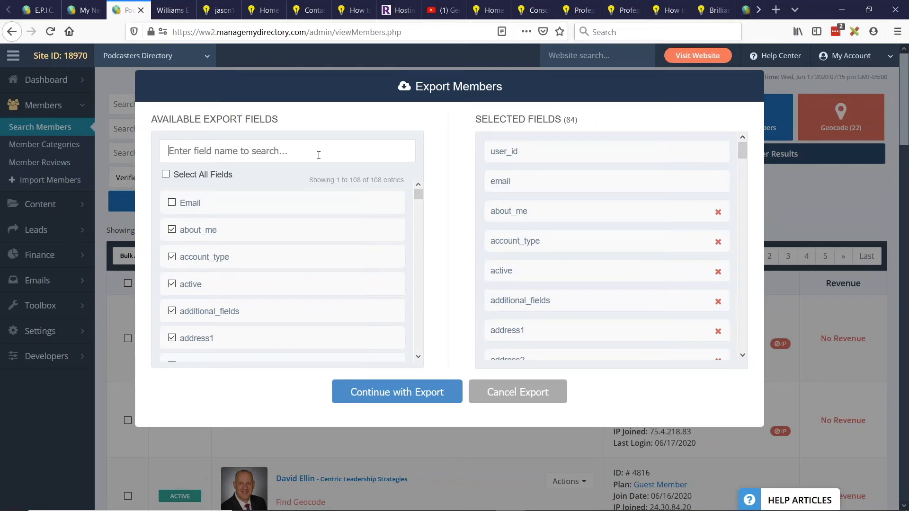
pyautogui.write('filename')
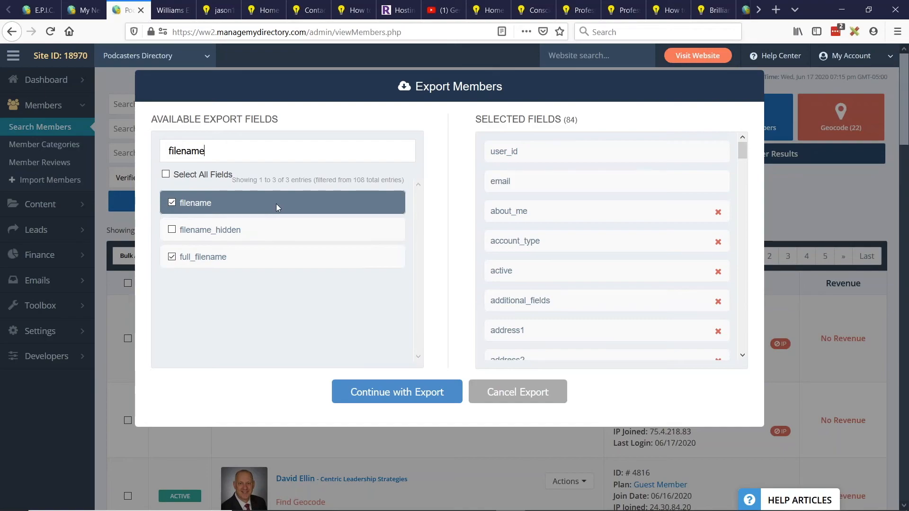
# - Examine the claim listing banner on the member's public listing page
pyautogui.click(174, 7)
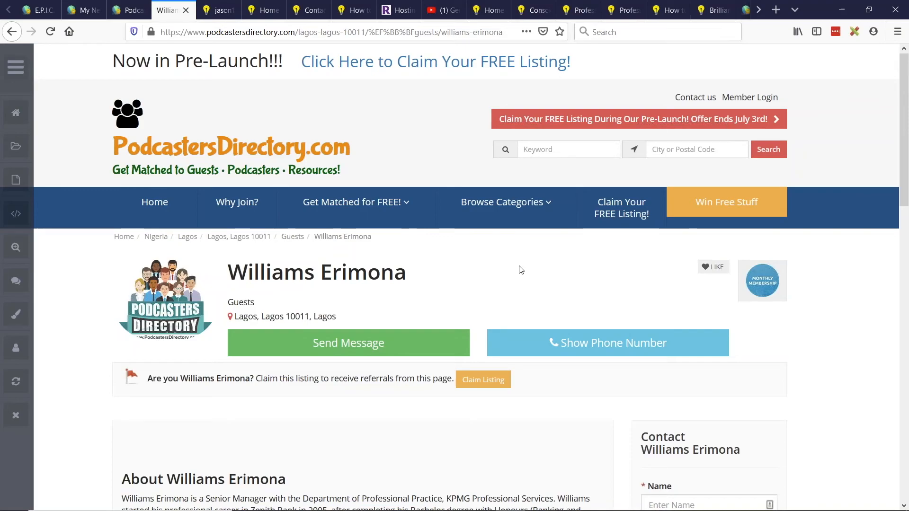
pyautogui.scroll(-2, 408, 361)
pyautogui.moveTo(147, 315); pyautogui.dragTo(319, 316)
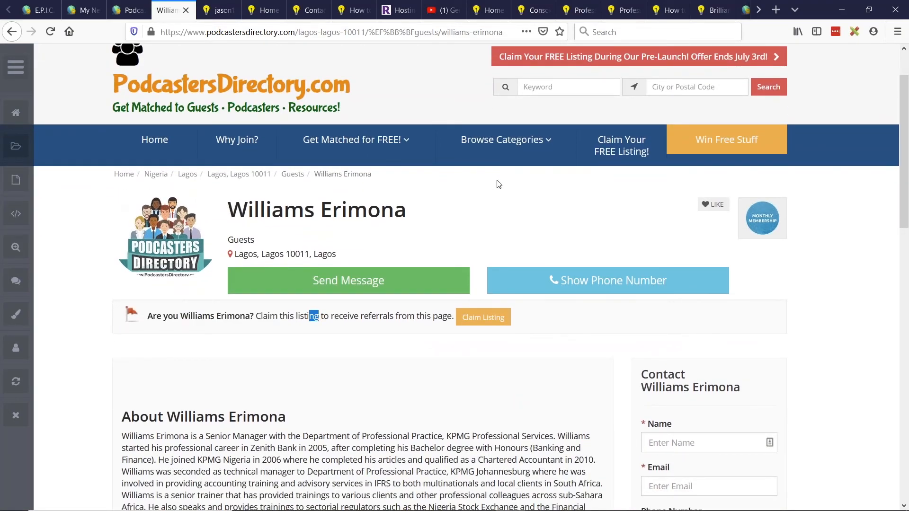
pyautogui.click(148, 316)
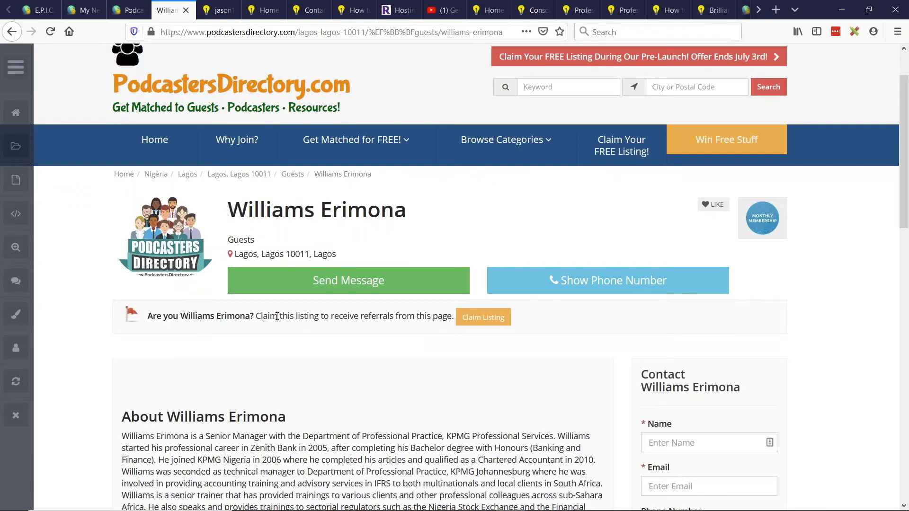
# - Cancel the member export and open the Guests - Speakers & Authors membership plan for editing
pyautogui.click(128, 10)
pyautogui.click(538, 391)
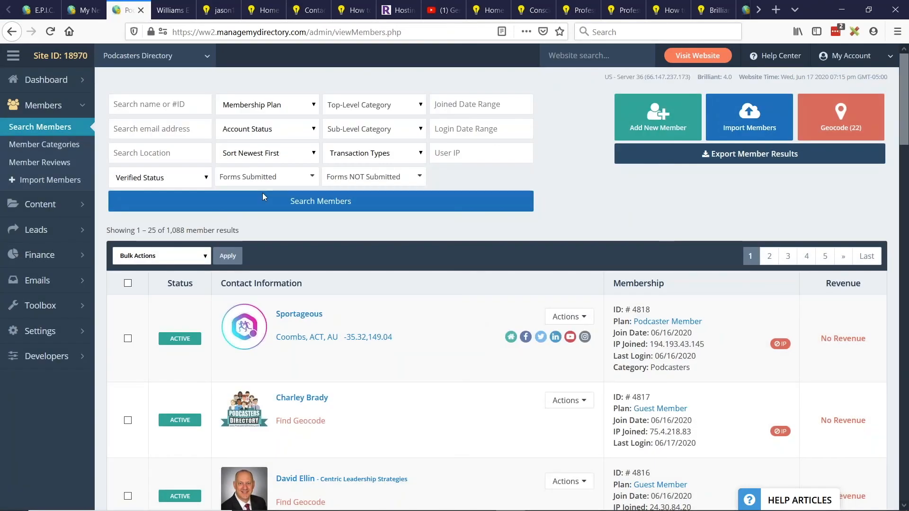
pyautogui.moveTo(50, 267)
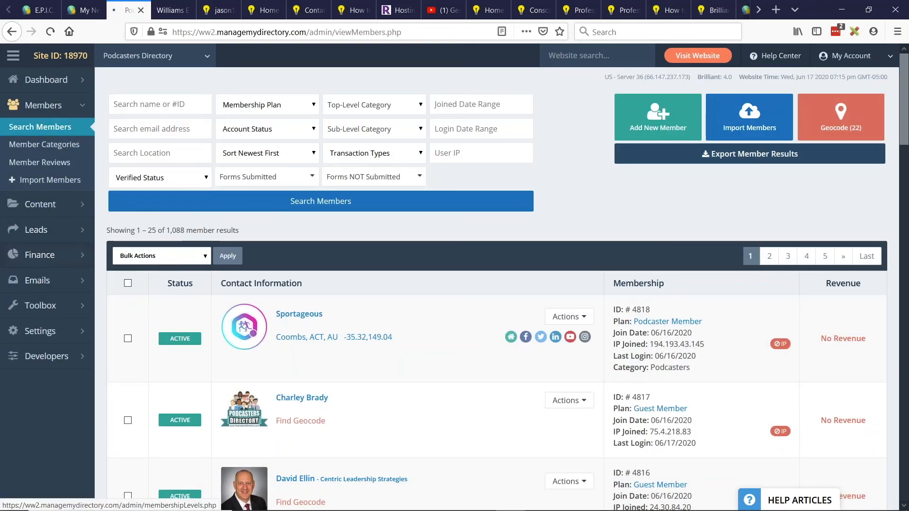
pyautogui.click(172, 10)
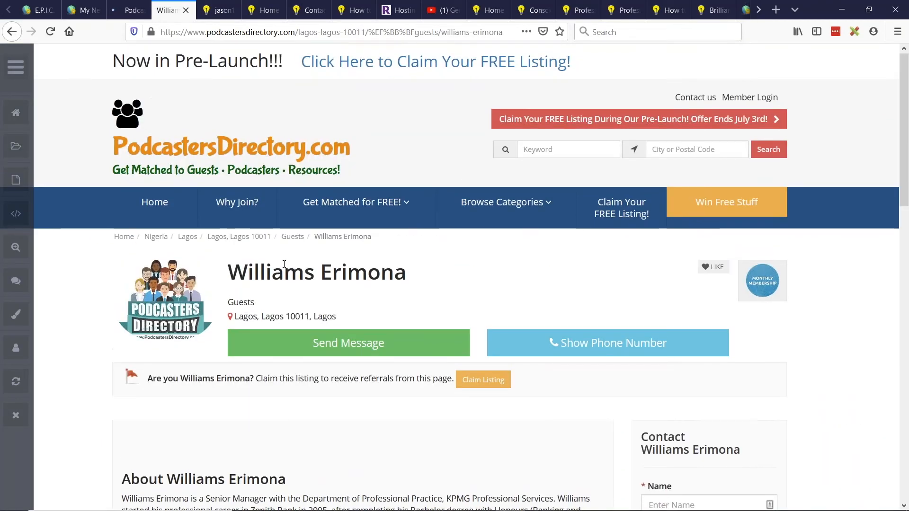
pyautogui.hotkey('ctrl', 'shift', 'Tab')
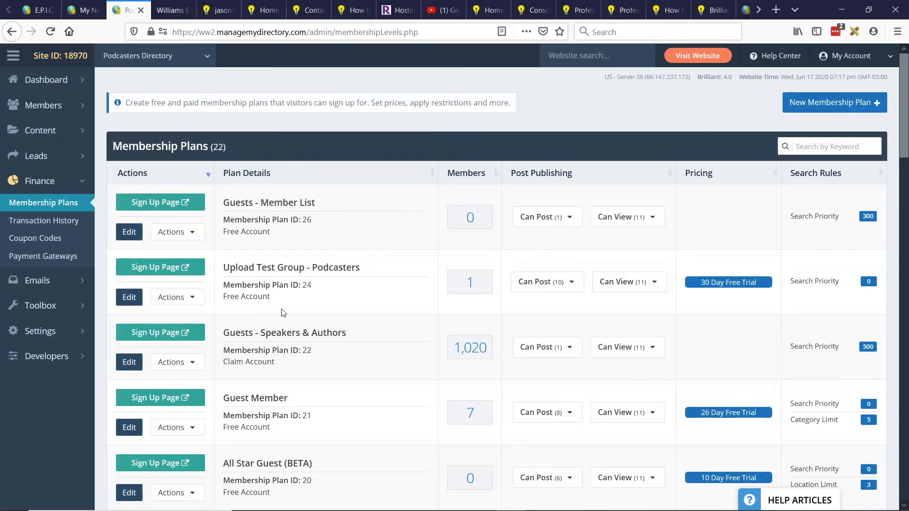
pyautogui.scroll(-4, 283, 312)
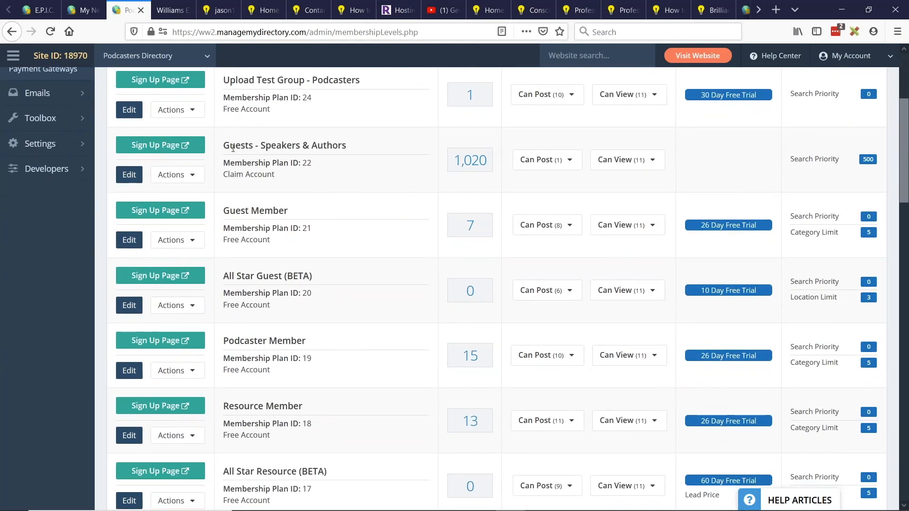
pyautogui.click(129, 179)
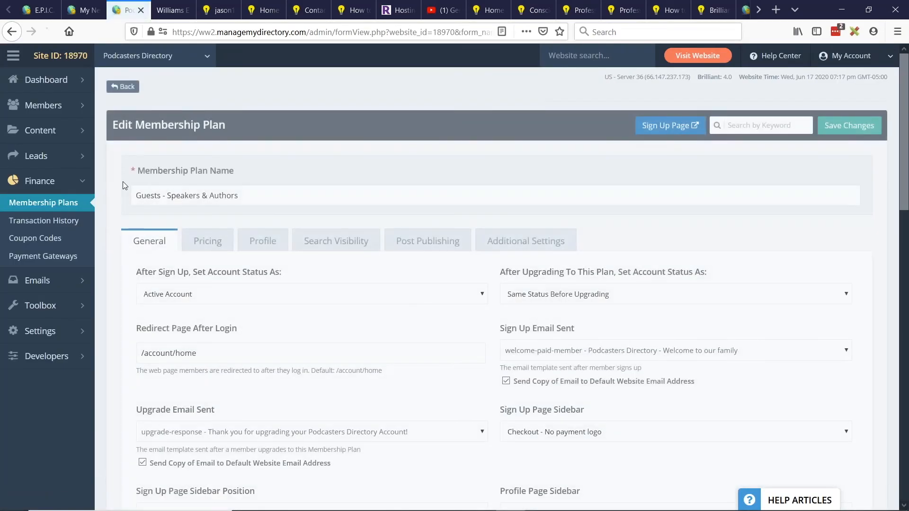
# - Set the plan's "Make a Connection / Claim Listing" banner position to Above Profile Photo and save the plan
pyautogui.click(558, 242)
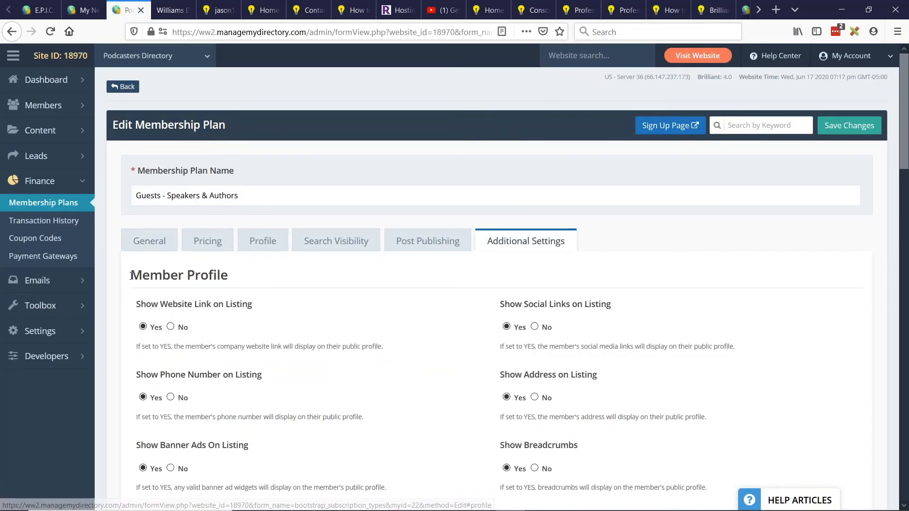
pyautogui.moveTo(131, 275); pyautogui.dragTo(240, 282)
pyautogui.scroll(-3, 322, 267)
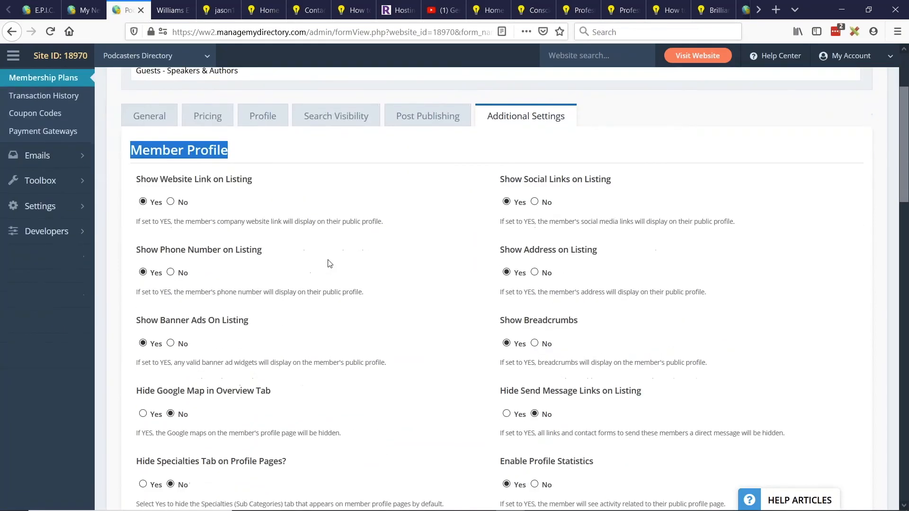
pyautogui.scroll(-6, 330, 264)
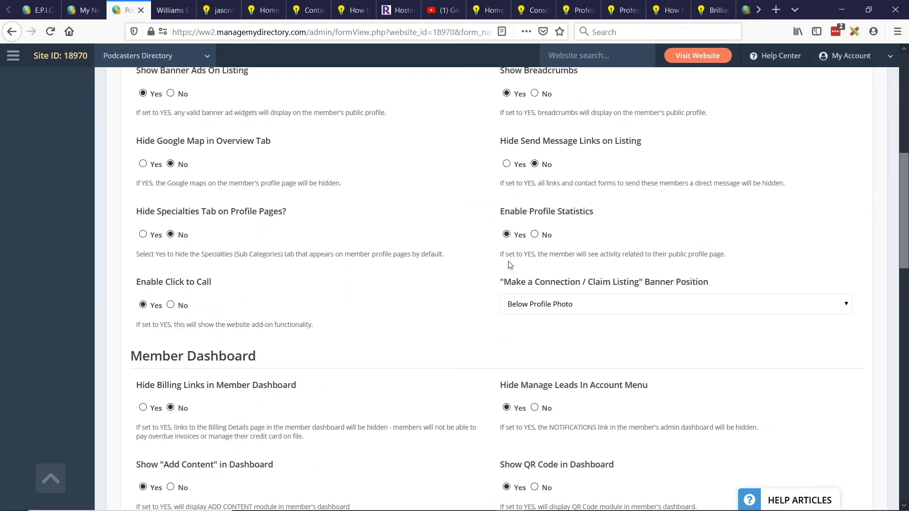
pyautogui.moveTo(504, 287); pyautogui.dragTo(598, 287)
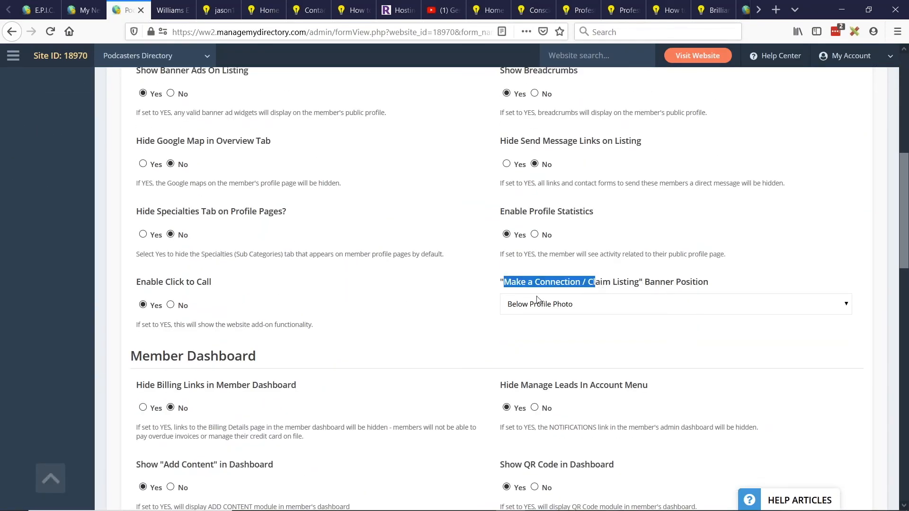
pyautogui.click(554, 308)
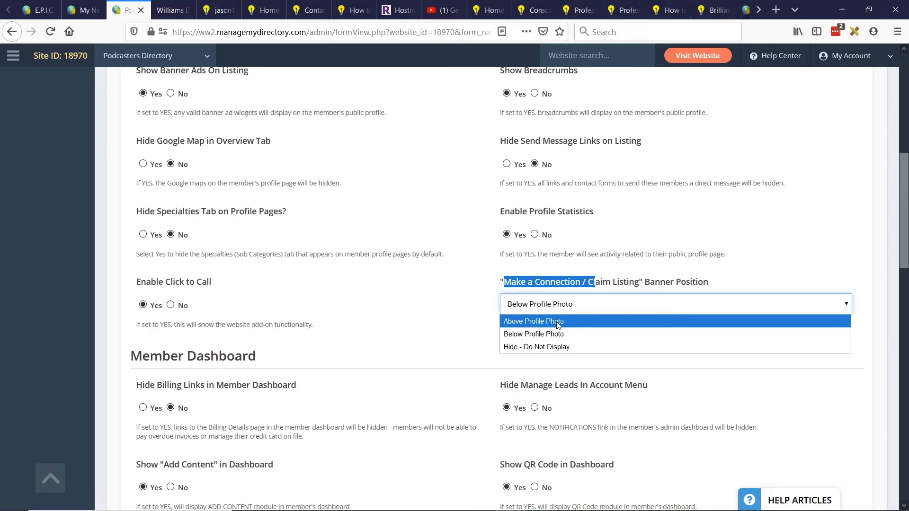
pyautogui.click(558, 323)
pyautogui.scroll(8, 767, 237)
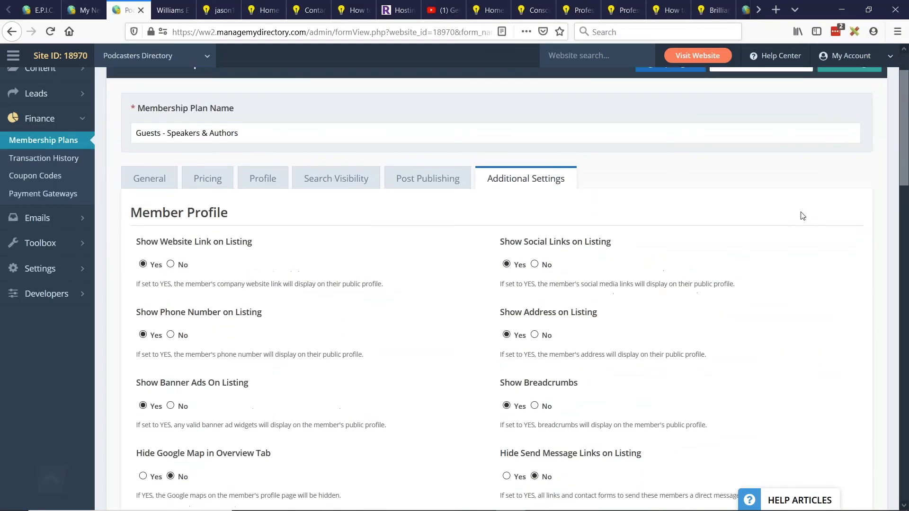
pyautogui.click(849, 125)
# - Reload the member's public listing page and examine where the claim listing banner sits
pyautogui.click(173, 4)
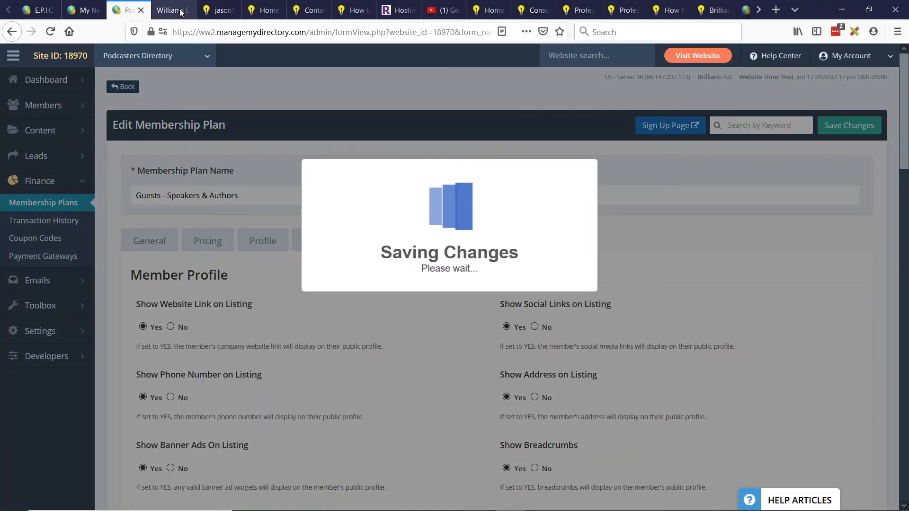
pyautogui.click(49, 32)
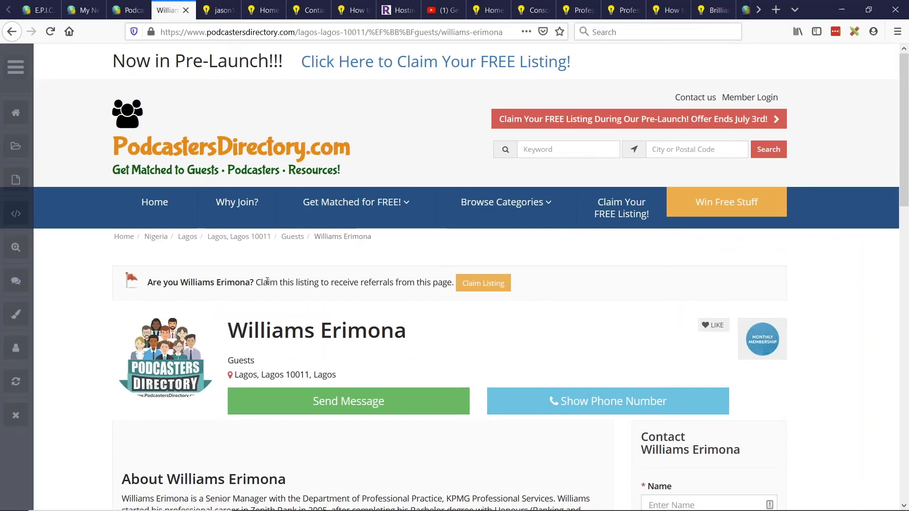
pyautogui.scroll(-3, 403, 265)
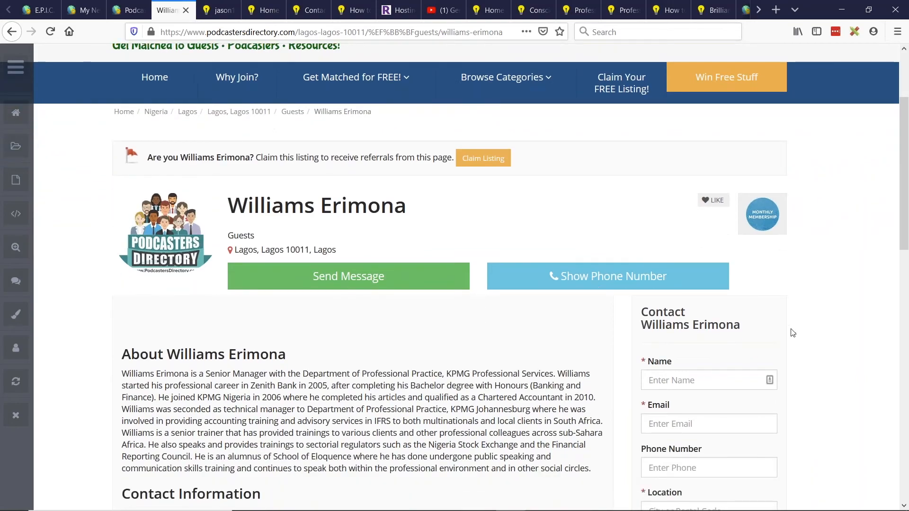
pyautogui.scroll(2, 793, 335)
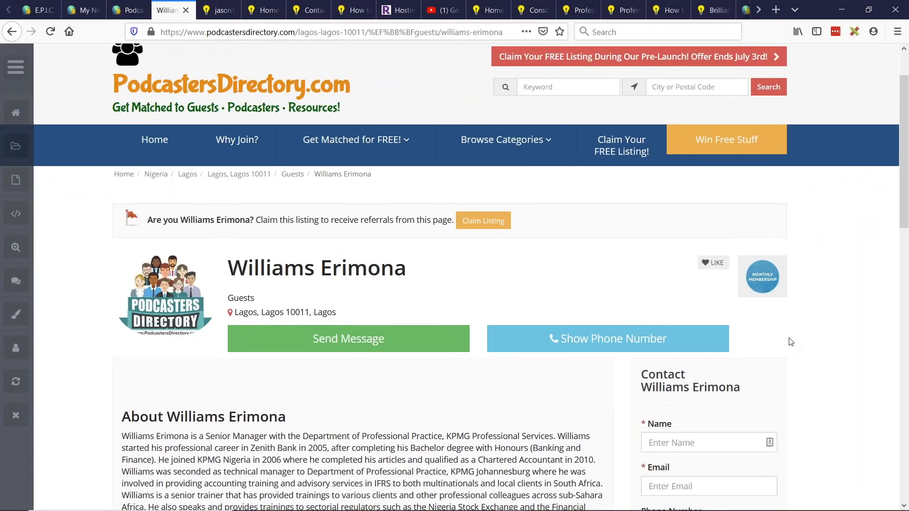
# - Return to the membership plan editor, acknowledge the saved changes and expand the member management options
pyautogui.click(127, 10)
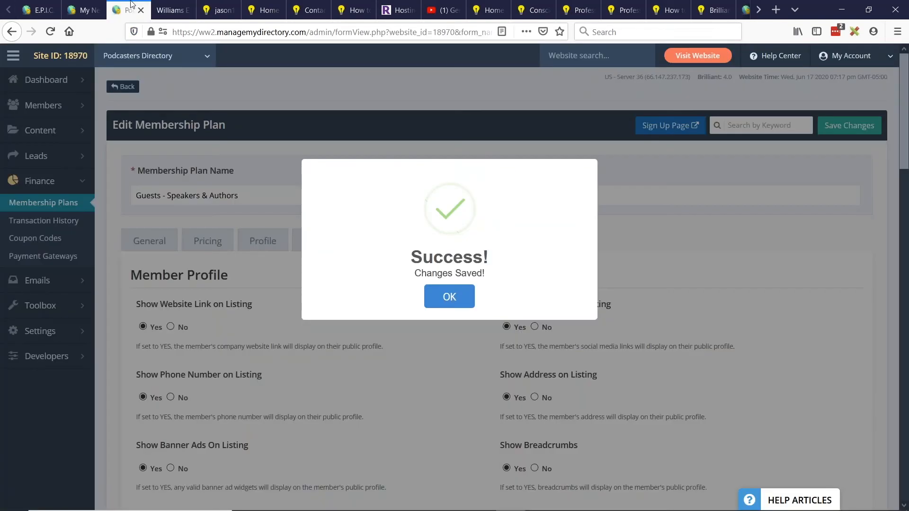
pyautogui.click(458, 293)
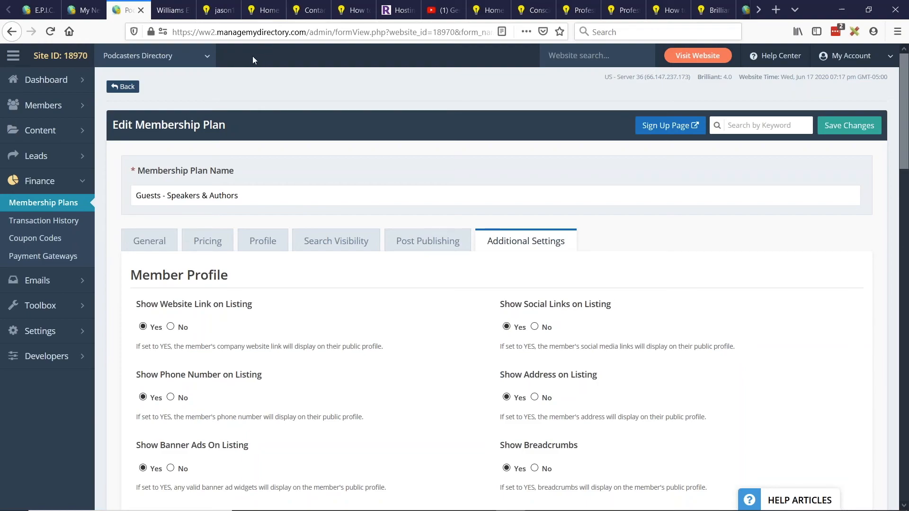
pyautogui.click(171, 12)
pyautogui.click(138, 8)
pyautogui.click(87, 108)
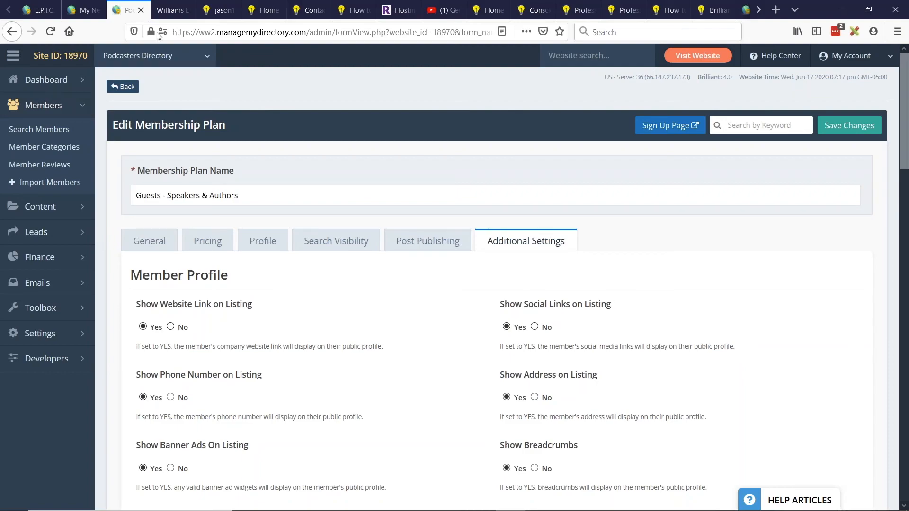
# - Follow the claim listing link on the member's public page and view the Guest Membership options
pyautogui.click(171, 10)
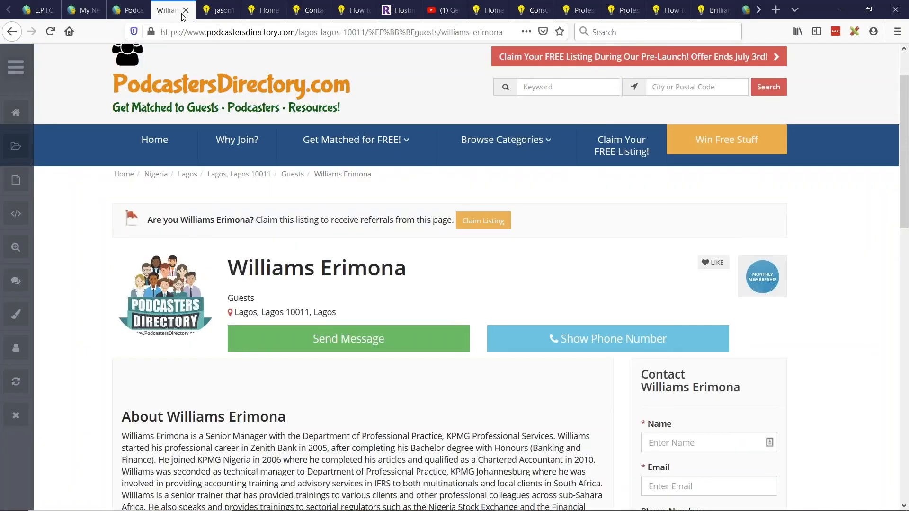
pyautogui.click(488, 221)
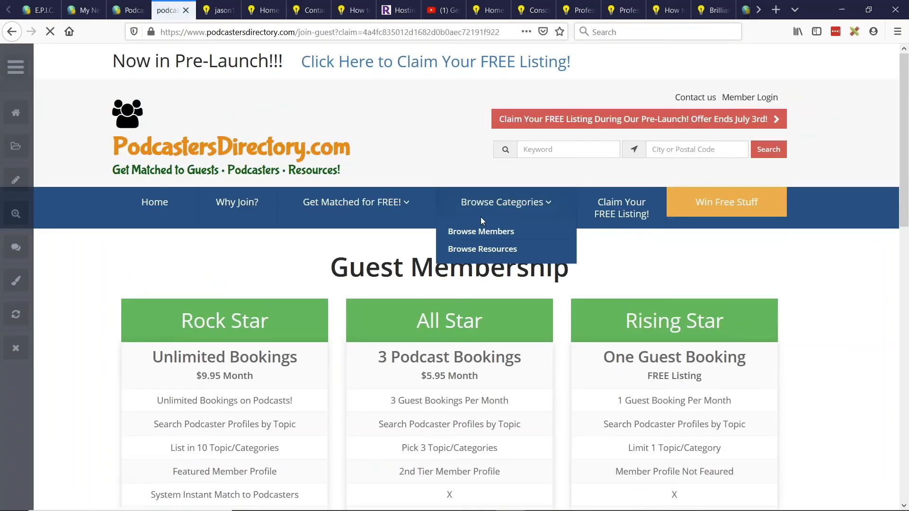
pyautogui.scroll(-4, 481, 217)
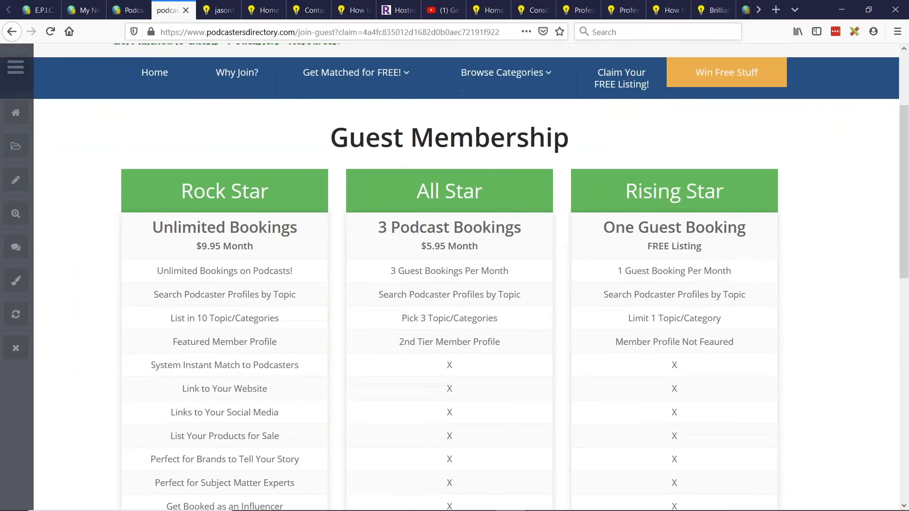
pyautogui.scroll(4, 440, 195)
# - Review the account types in the Guests - Speakers & Authors plan's pricing settings and choose Claim
pyautogui.click(129, 10)
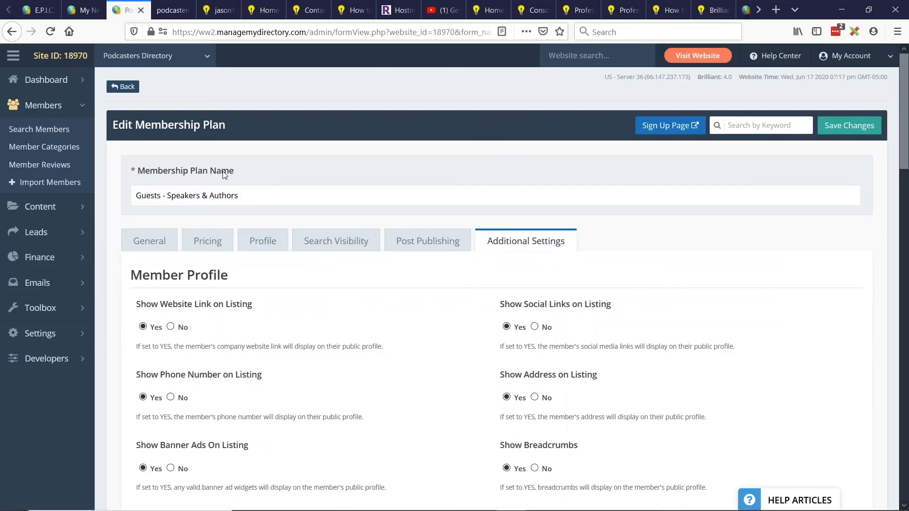
pyautogui.click(180, 292)
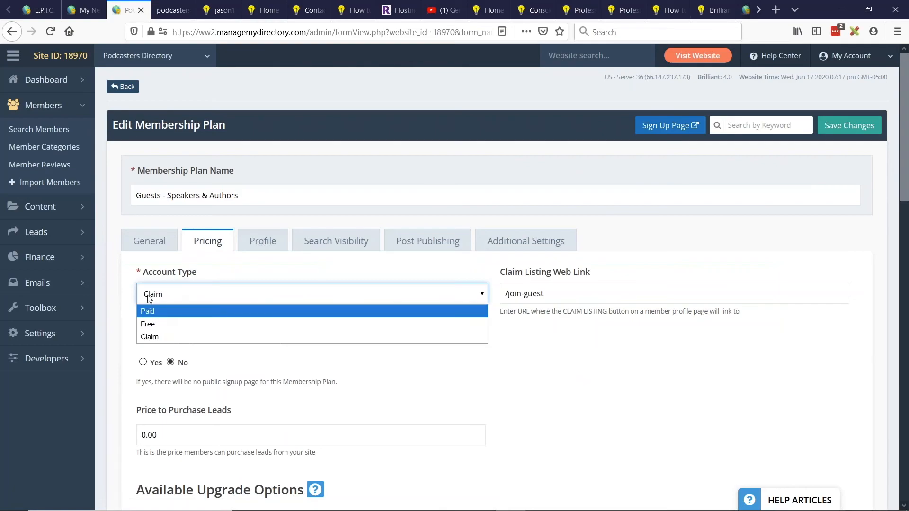
pyautogui.click(152, 339)
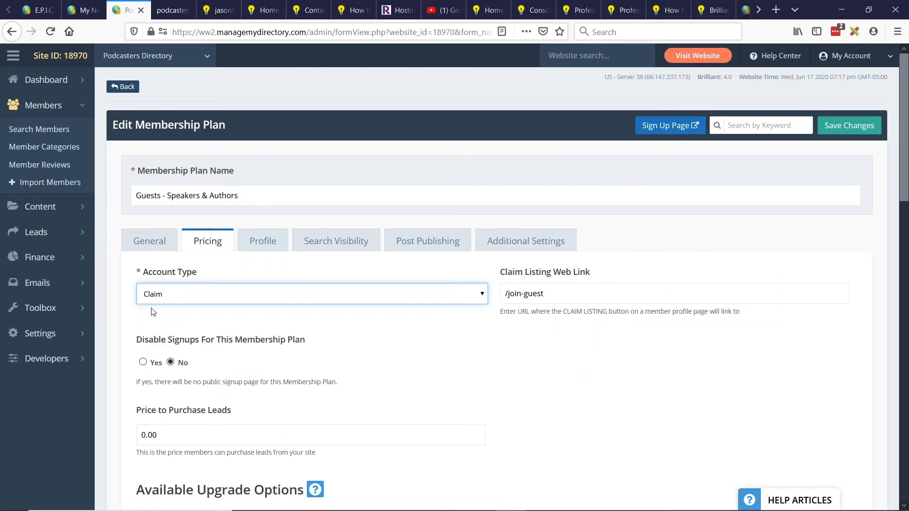
# - Examine the Guest Membership page's Rock Star, All Star and Rising Star options down to their sign-up links
pyautogui.click(188, 5)
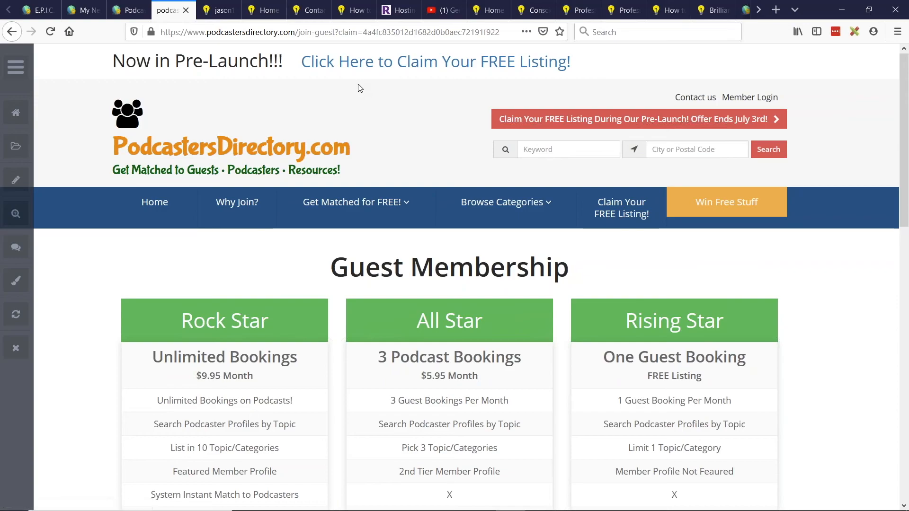
pyautogui.scroll(-3, 247, 178)
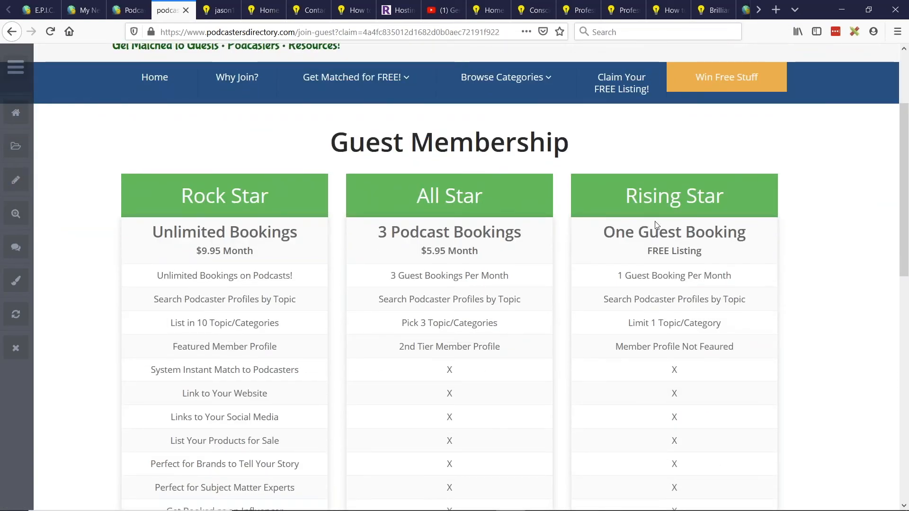
pyautogui.scroll(-3, 188, 212)
pyautogui.scroll(-3, 660, 219)
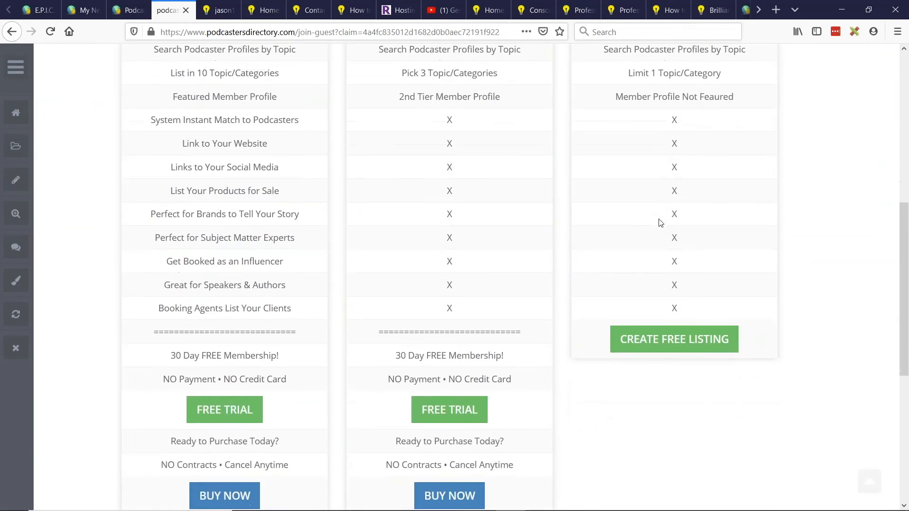
pyautogui.scroll(9, 655, 224)
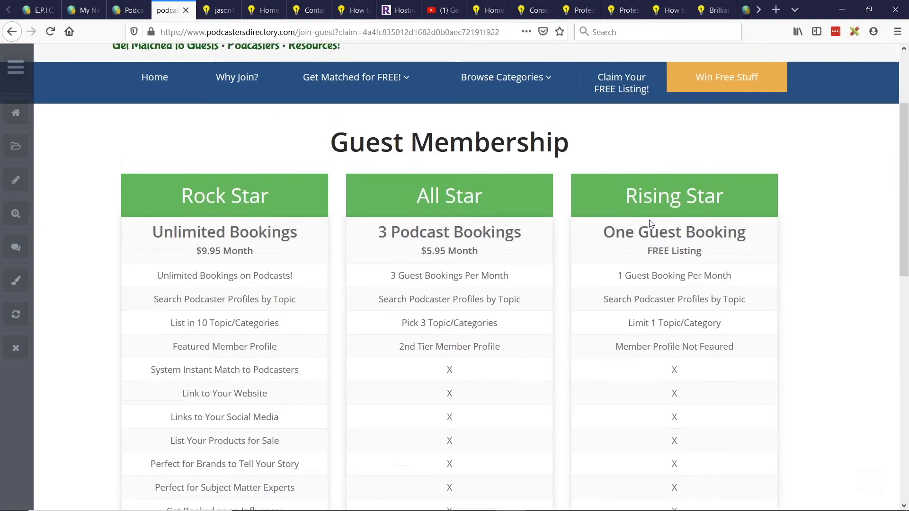
pyautogui.scroll(-3, 654, 222)
pyautogui.scroll(-4, 654, 223)
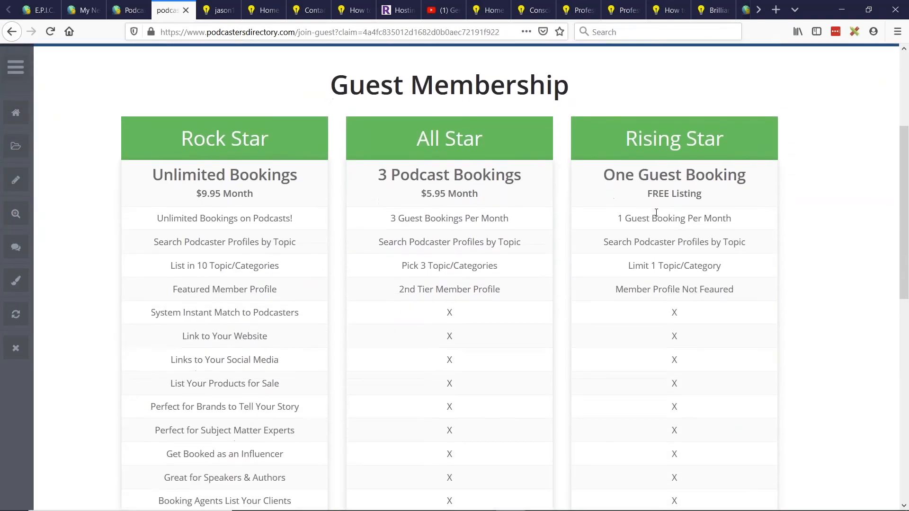
pyautogui.scroll(-2, 521, 203)
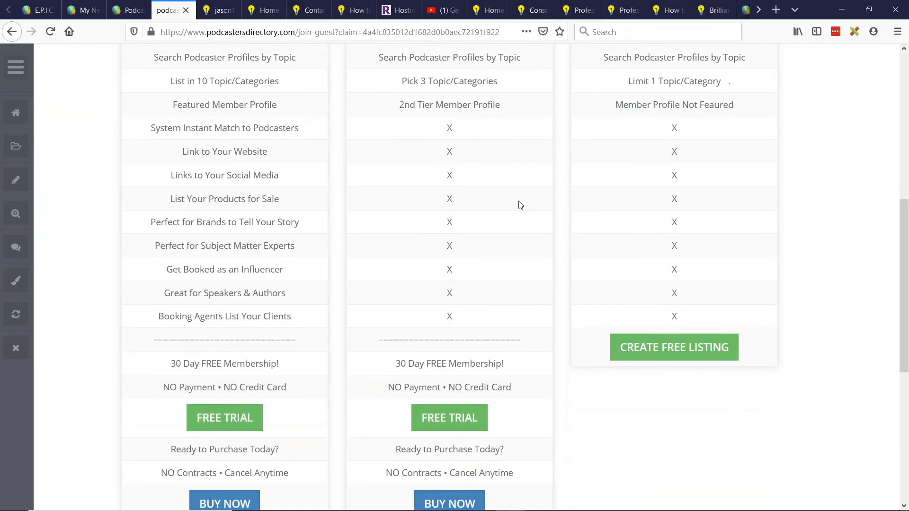
pyautogui.scroll(8, 463, 294)
# - Examine the Claim Listing Web Link in the plan's pricing settings by selecting its value
pyautogui.hotkey('ctrl', 'pageup')
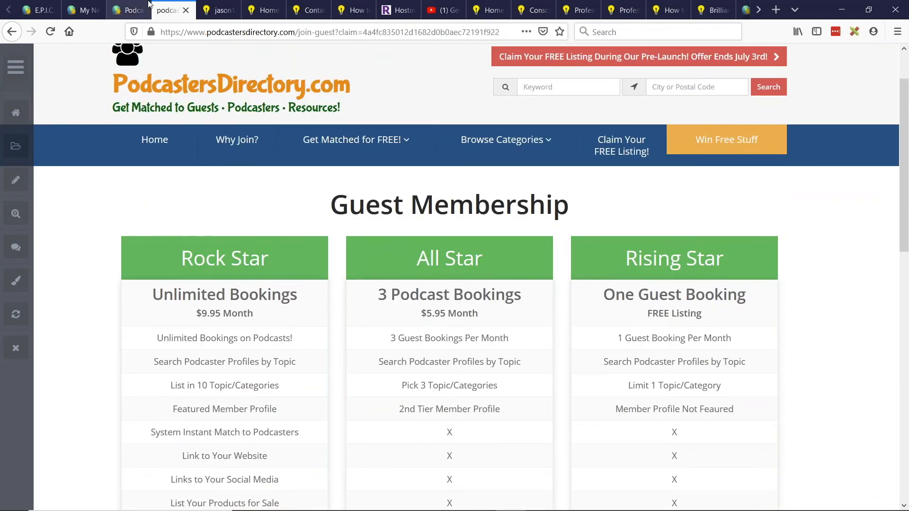
pyautogui.moveTo(507, 295); pyautogui.dragTo(540, 293)
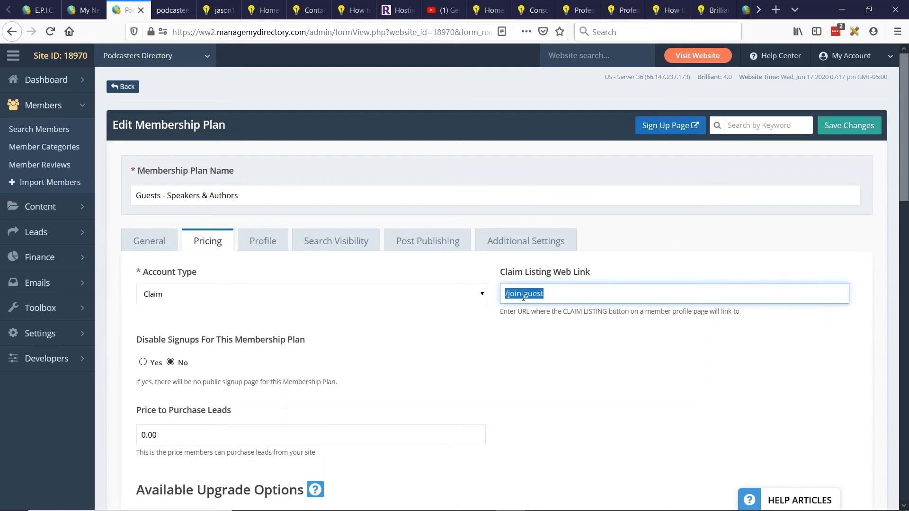
pyautogui.click(507, 294)
pyautogui.moveTo(507, 294); pyautogui.dragTo(556, 294)
# - Open the All Star purchase checkout from the Guest Membership page and examine its address and account creation form
pyautogui.hotkey('ctrl', 'Tab')
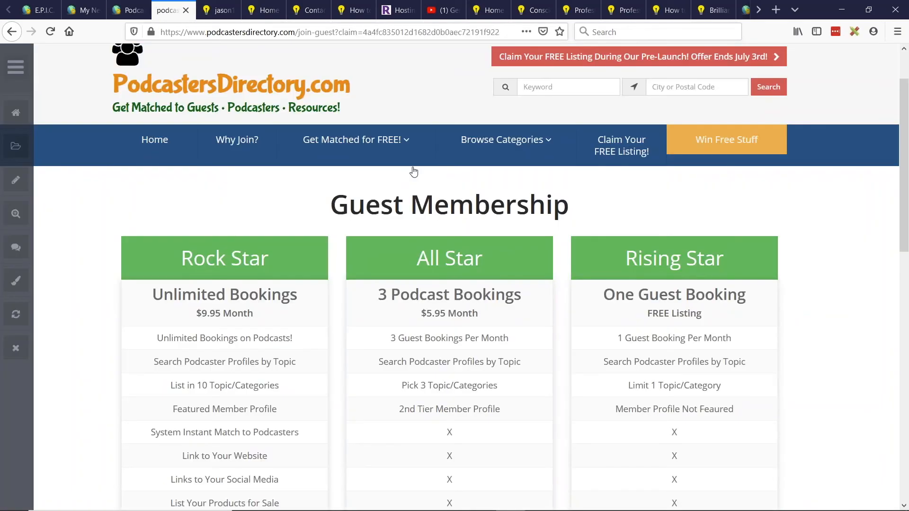
pyautogui.scroll(-8, 413, 172)
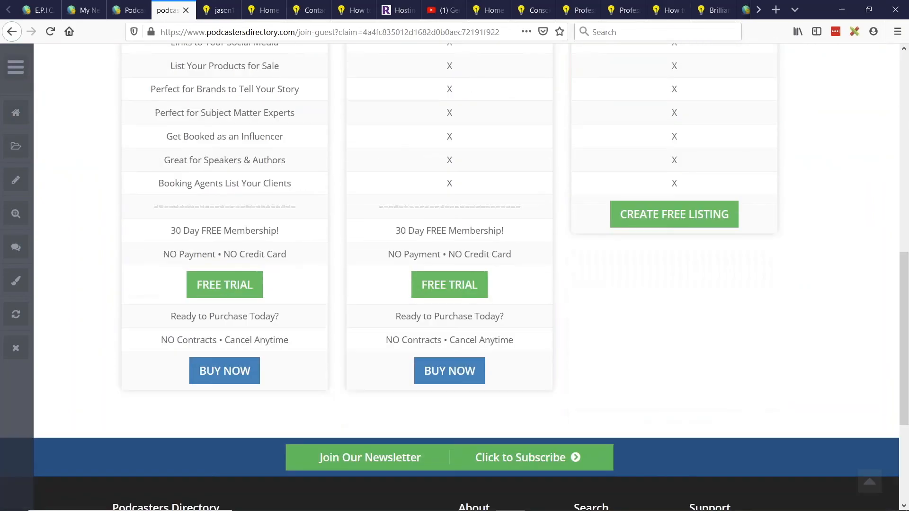
pyautogui.click(463, 371)
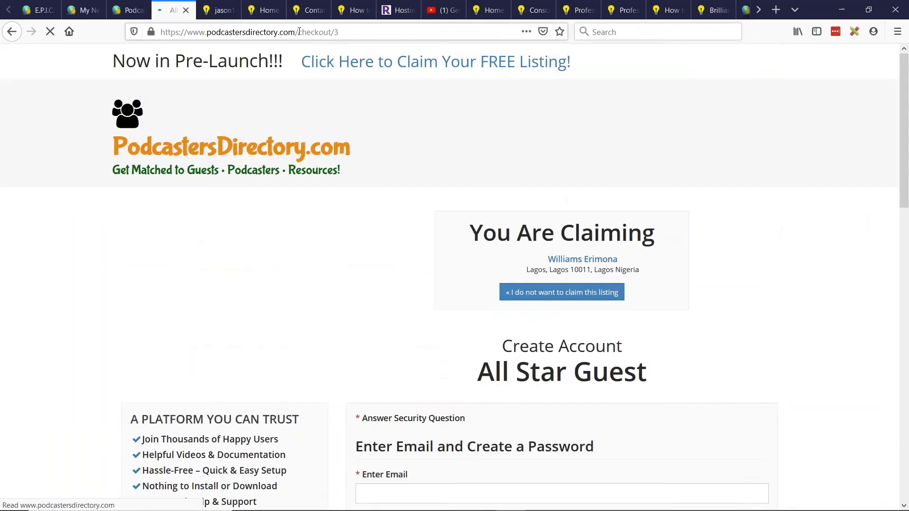
pyautogui.moveTo(295, 31); pyautogui.dragTo(339, 32)
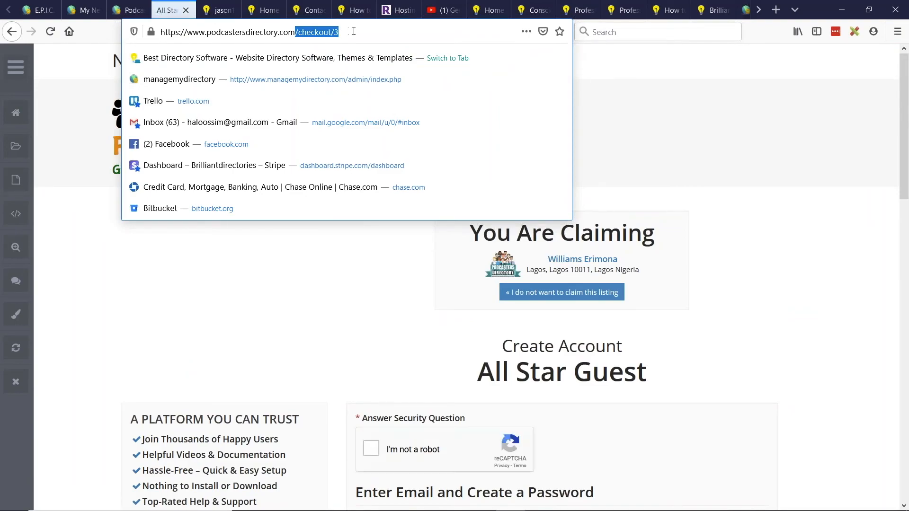
pyautogui.click(807, 283)
pyautogui.scroll(-5, 776, 242)
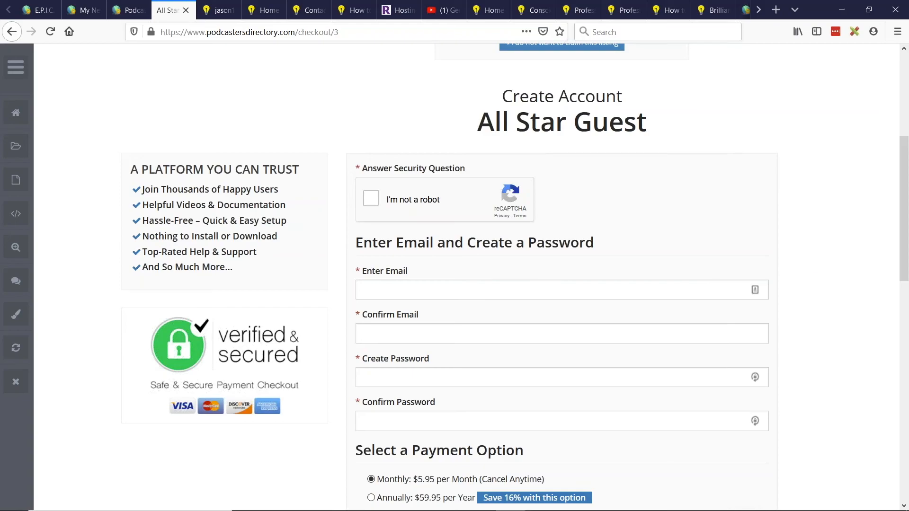
# - Go back to the Guest Membership page and compare the Rock Star and All Star options
pyautogui.click(9, 28)
pyautogui.scroll(7, 392, 265)
pyautogui.moveTo(181, 196); pyautogui.dragTo(261, 196)
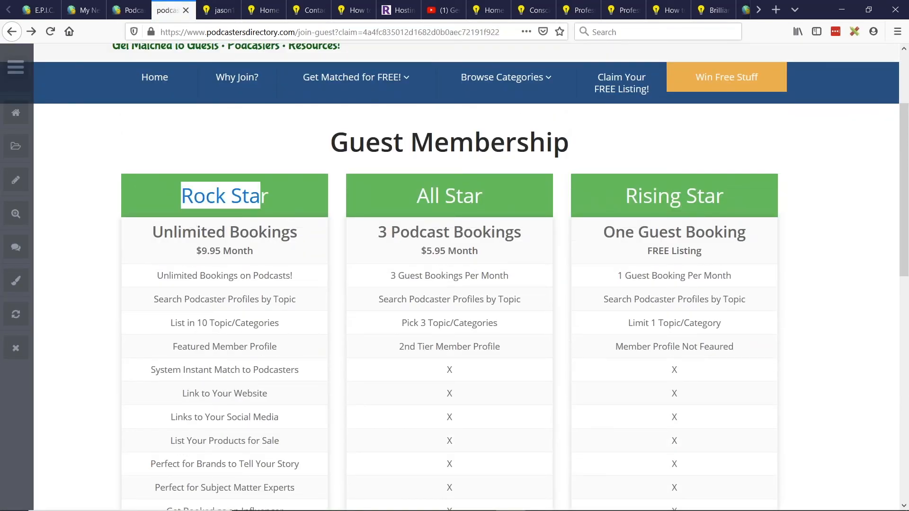
pyautogui.moveTo(417, 196); pyautogui.dragTo(492, 189)
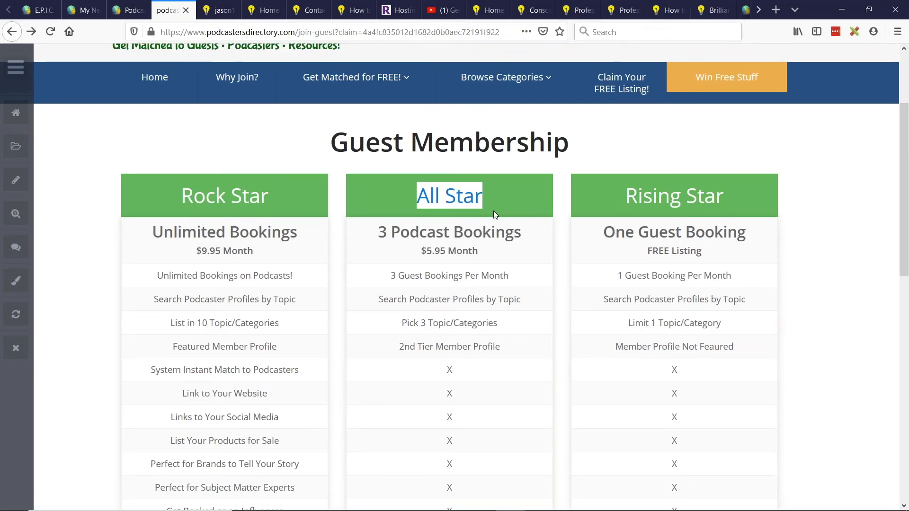
pyautogui.scroll(-1, 493, 211)
pyautogui.scroll(1, 493, 223)
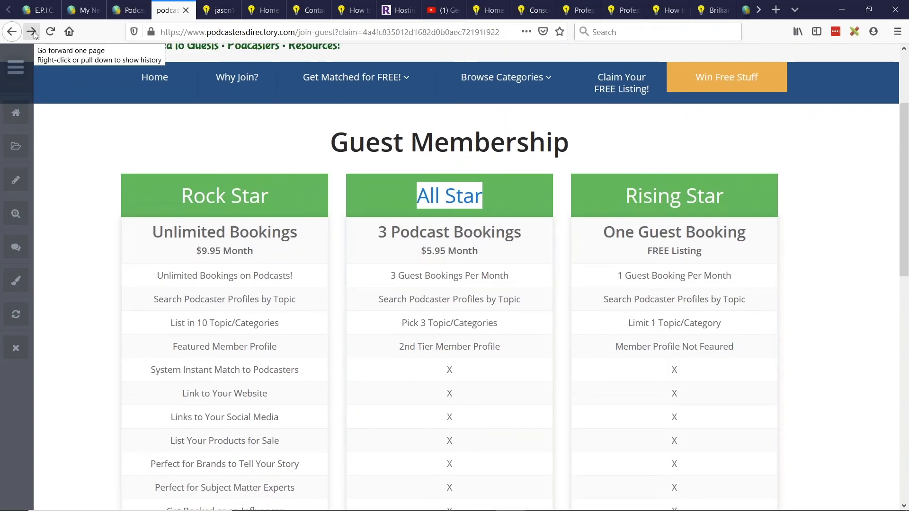
# - Return to the All Star Guest checkout and examine the You Are Claiming notice together with the account creation form
pyautogui.moveTo(356, 78)
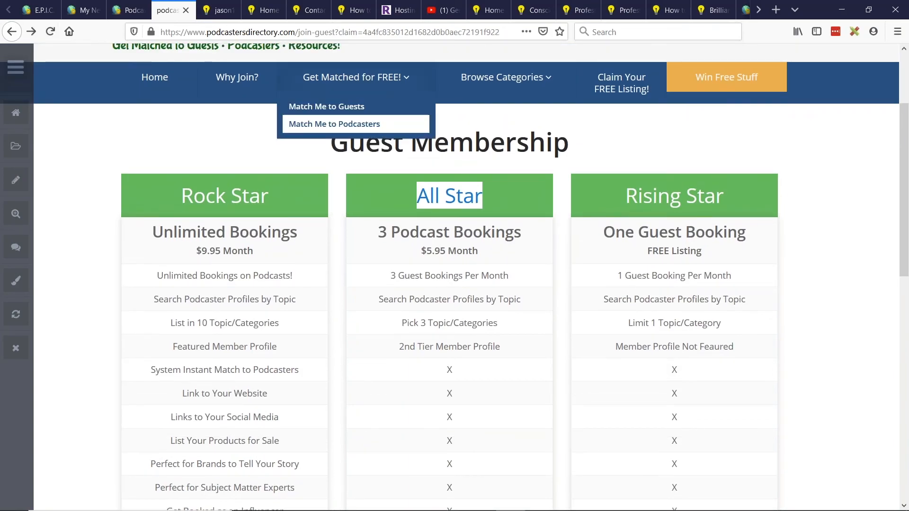
pyautogui.click(400, 166)
pyautogui.click(37, 37)
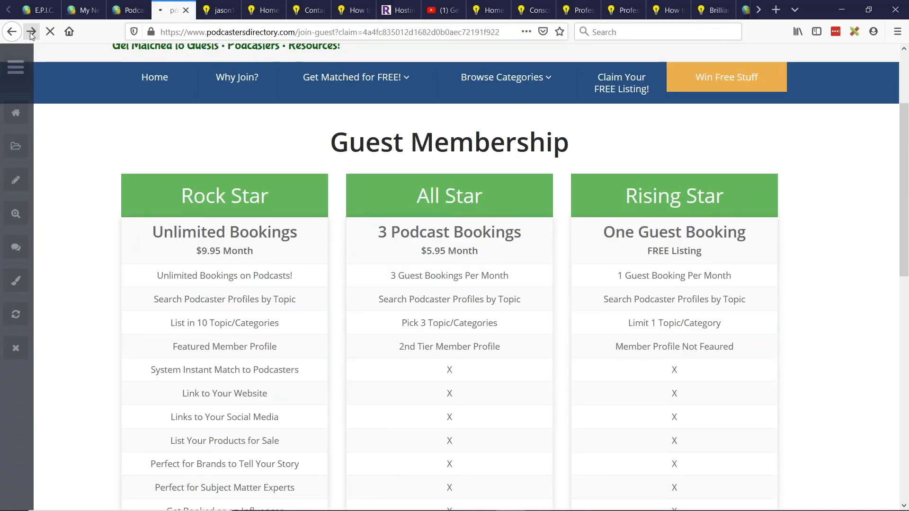
pyautogui.click(29, 33)
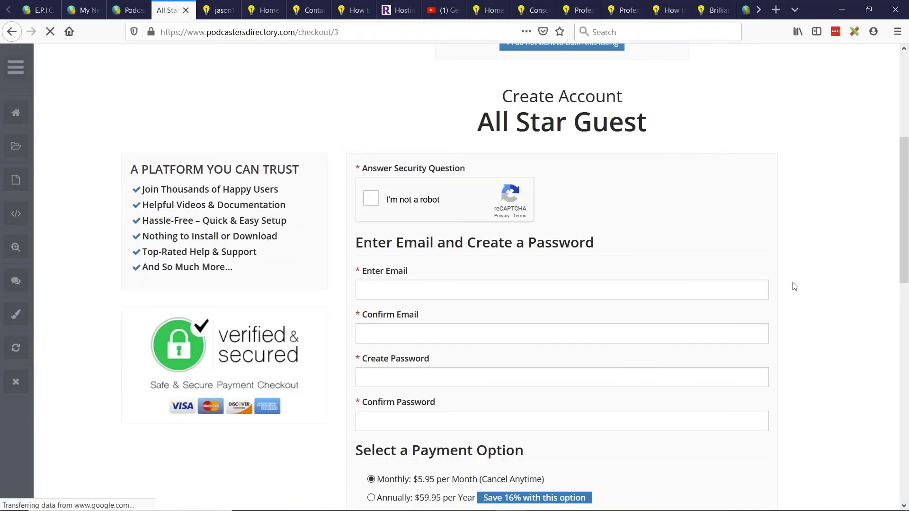
pyautogui.scroll(2, 770, 312)
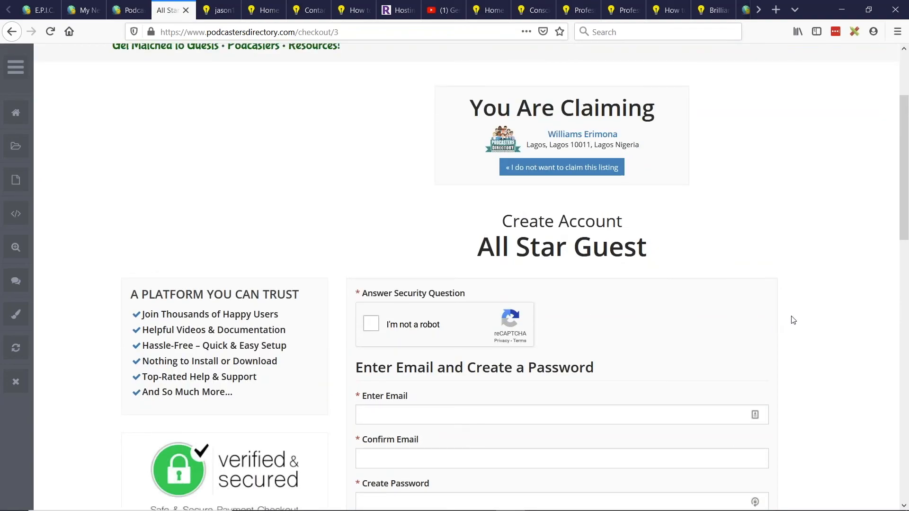
pyautogui.scroll(-1, 796, 321)
pyautogui.scroll(1, 801, 320)
pyautogui.scroll(-2, 812, 269)
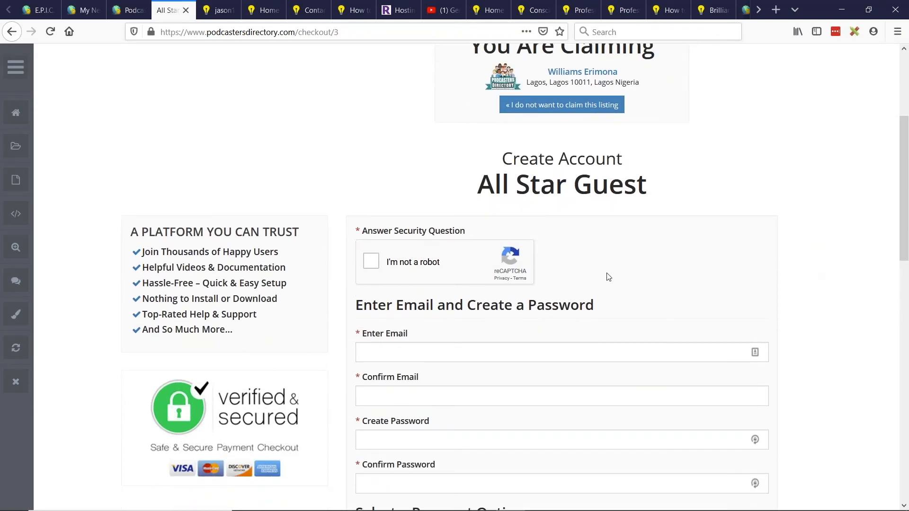
pyautogui.scroll(2, 534, 149)
pyautogui.scroll(-5, 563, 196)
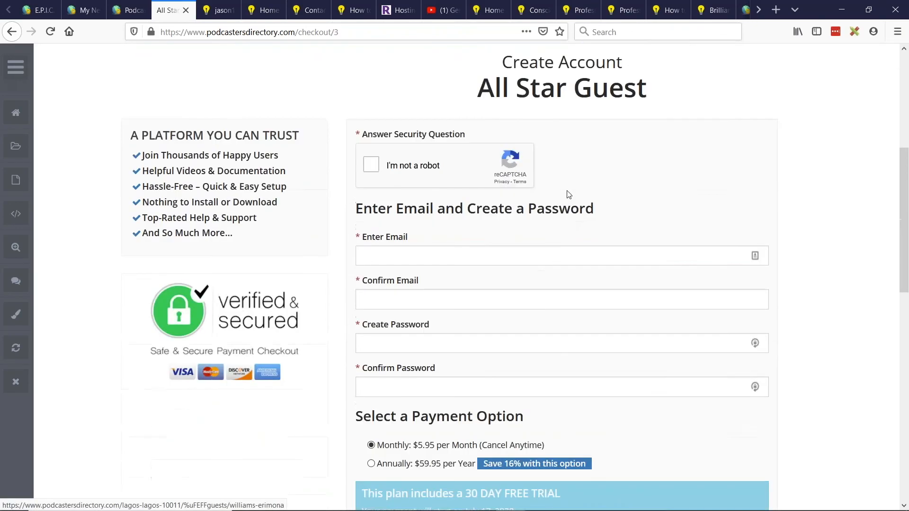
# - Examine the checkout's email and password fields, payment options, promo code and order summary, and return to the claimed listing notice
pyautogui.click(368, 224)
pyautogui.click(445, 274)
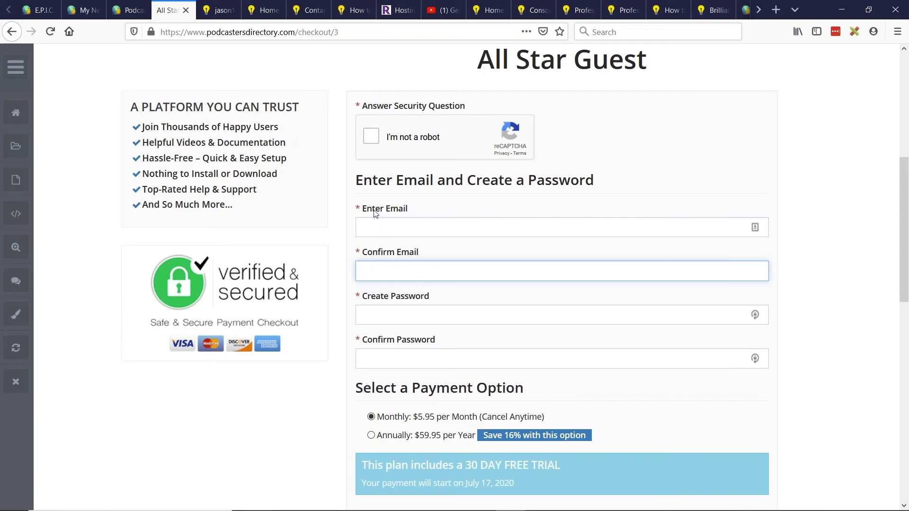
pyautogui.scroll(-1, 459, 250)
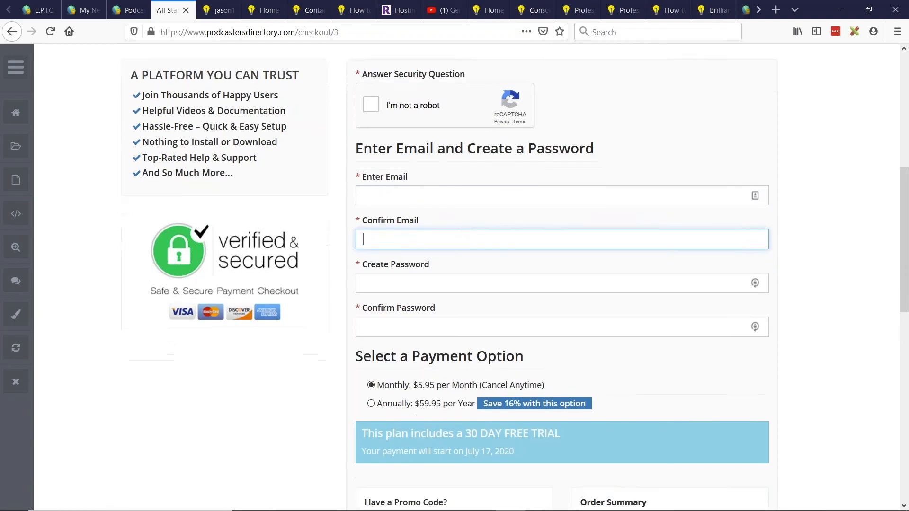
pyautogui.scroll(1, 483, 251)
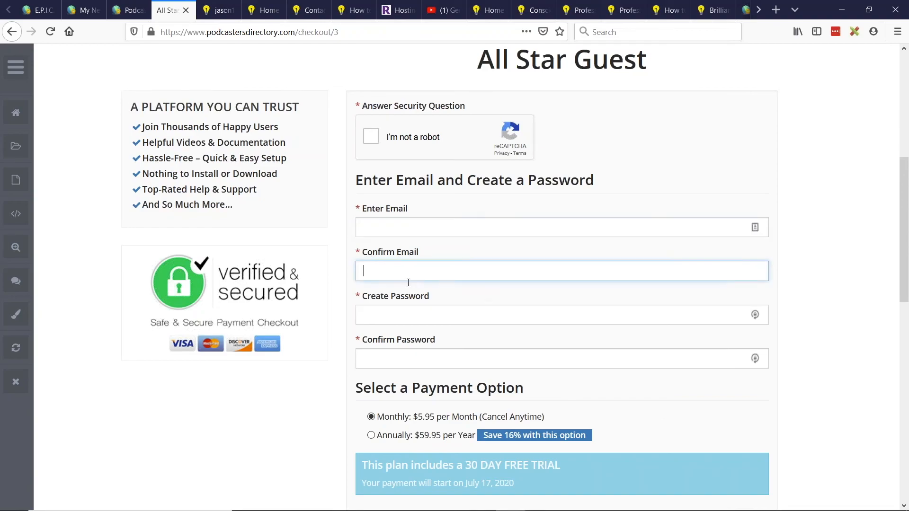
pyautogui.scroll(-3, 432, 248)
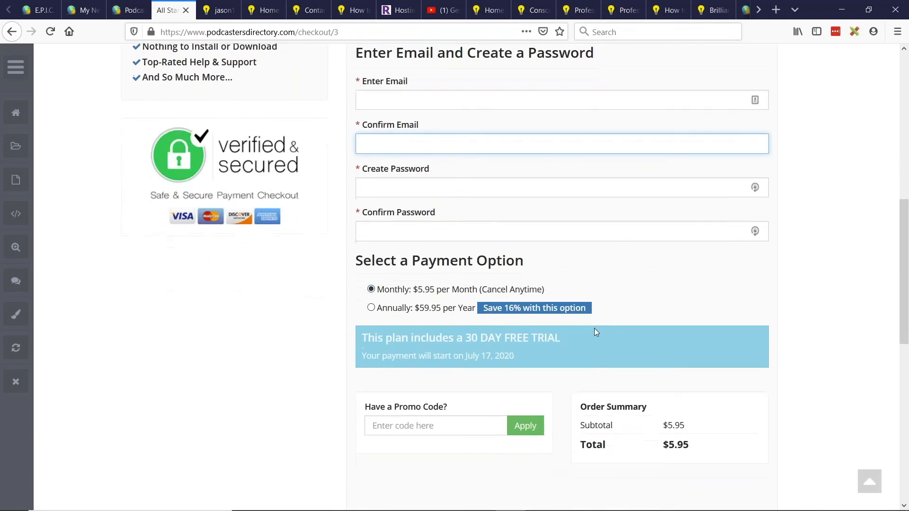
pyautogui.scroll(-3, 594, 331)
pyautogui.scroll(3, 542, 342)
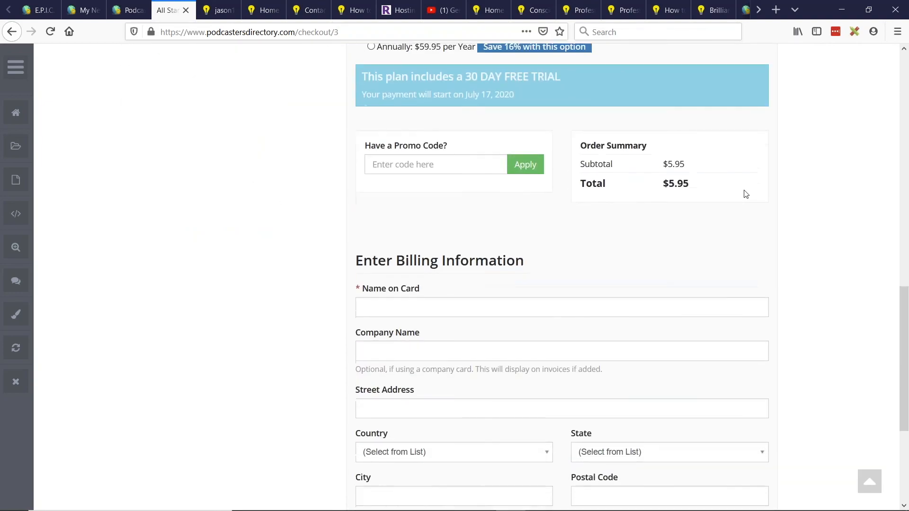
pyautogui.scroll(10, 744, 193)
pyautogui.scroll(3, 799, 259)
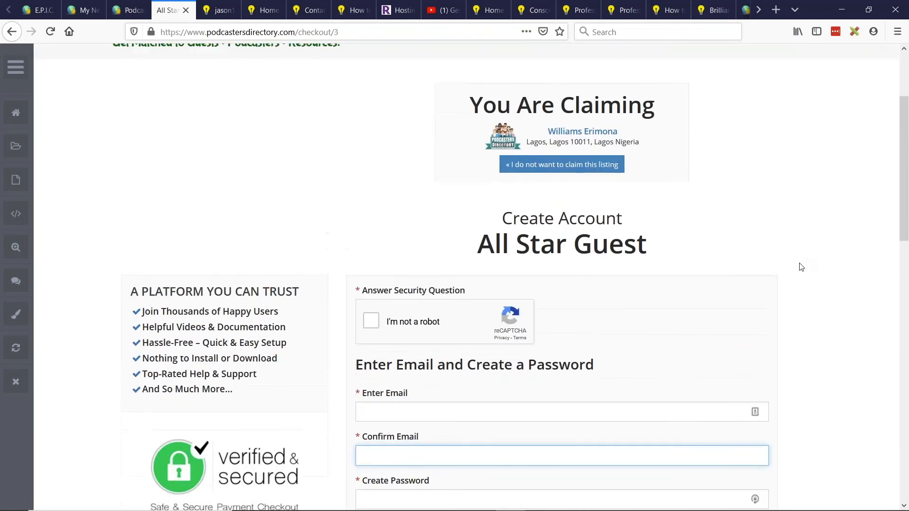
pyautogui.scroll(2, 795, 260)
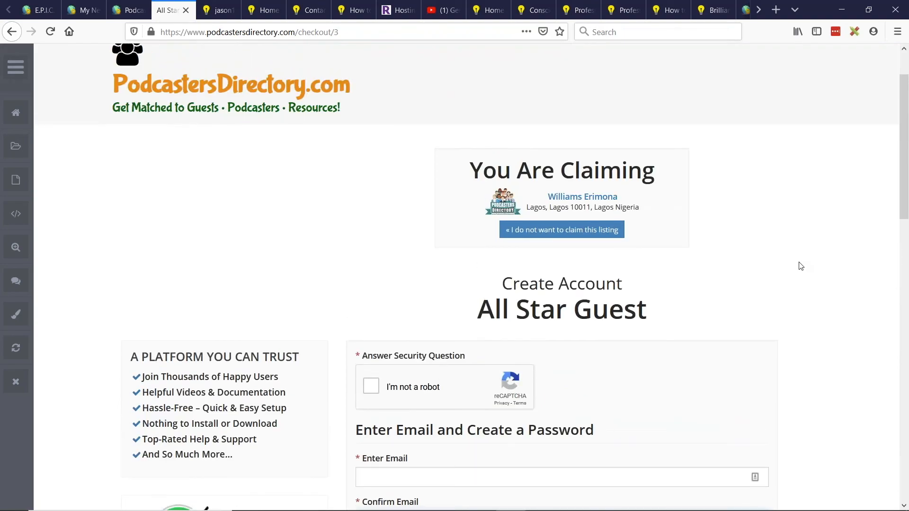
pyautogui.scroll(2, 800, 266)
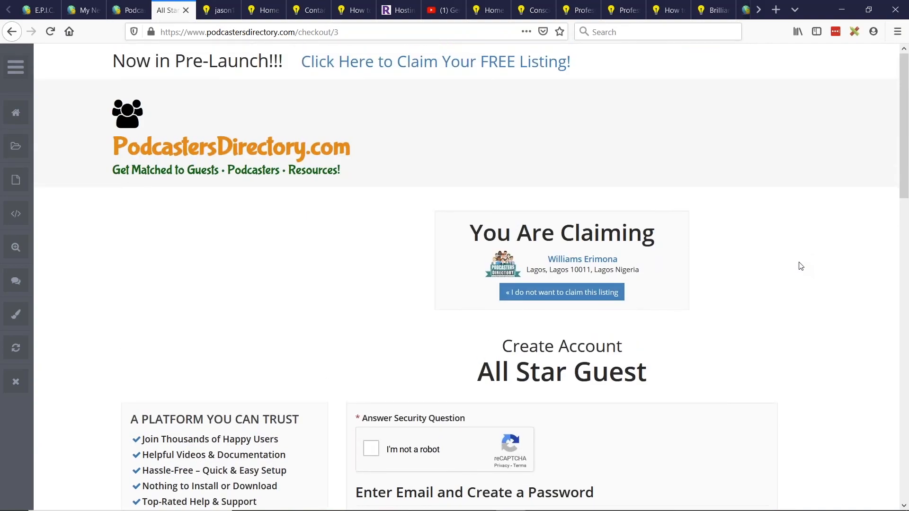
# - Review the All Star Guest checkout down to the billing, card and profile creation section, and return to the security question and account fields
pyautogui.scroll(-6, 800, 266)
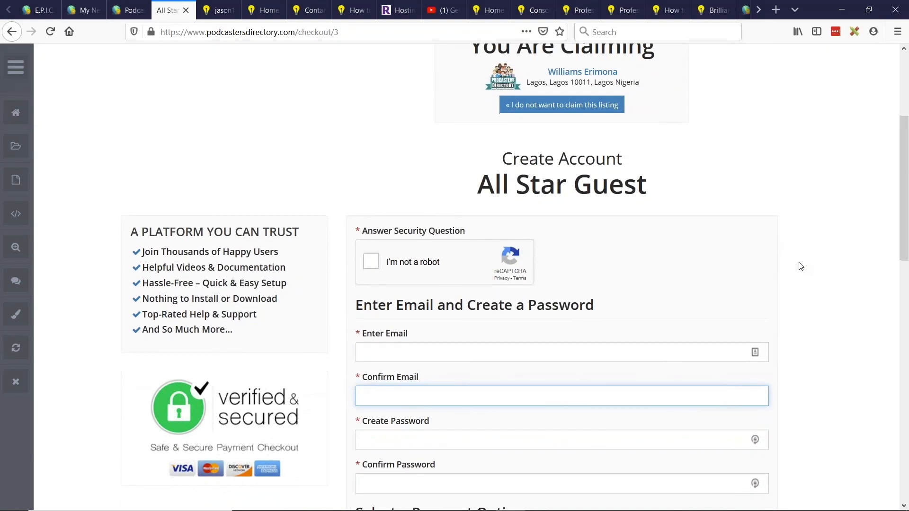
pyautogui.scroll(-3, 800, 266)
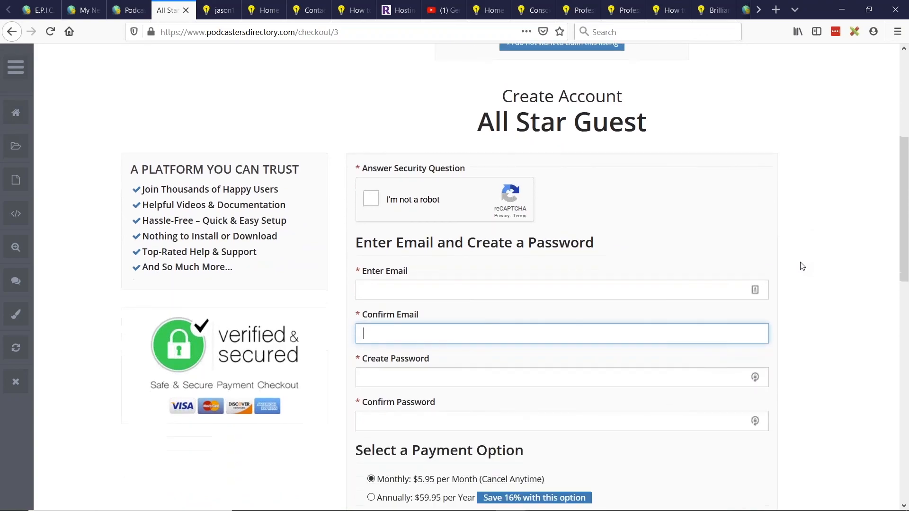
pyautogui.scroll(-15, 801, 266)
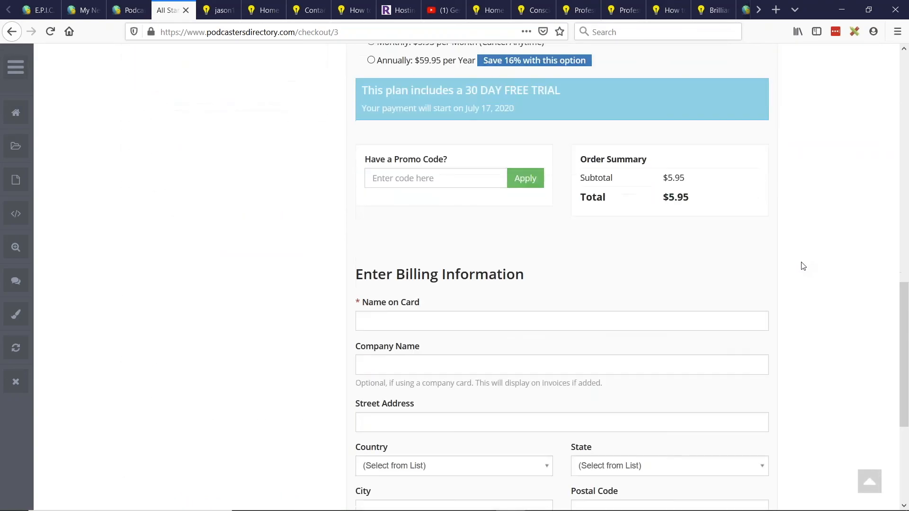
pyautogui.scroll(-5, 803, 266)
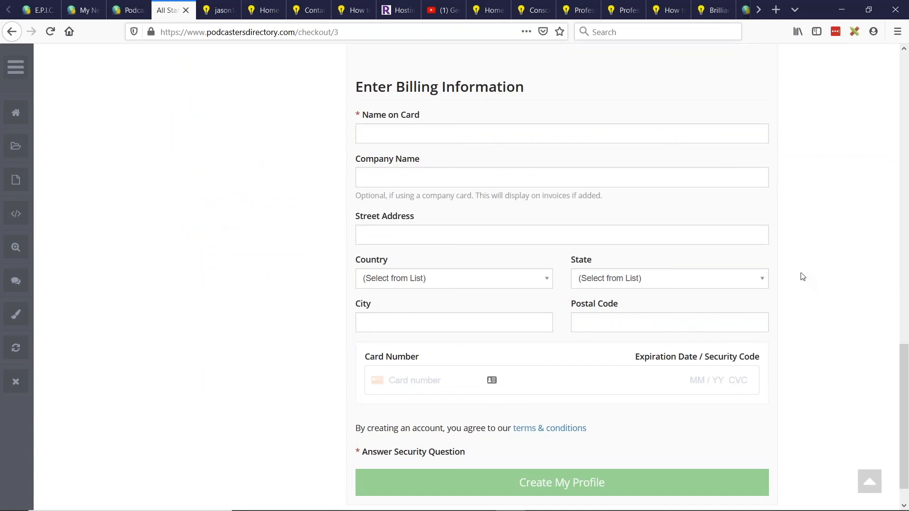
pyautogui.scroll(12, 802, 274)
pyautogui.scroll(8, 802, 274)
pyautogui.scroll(4, 767, 269)
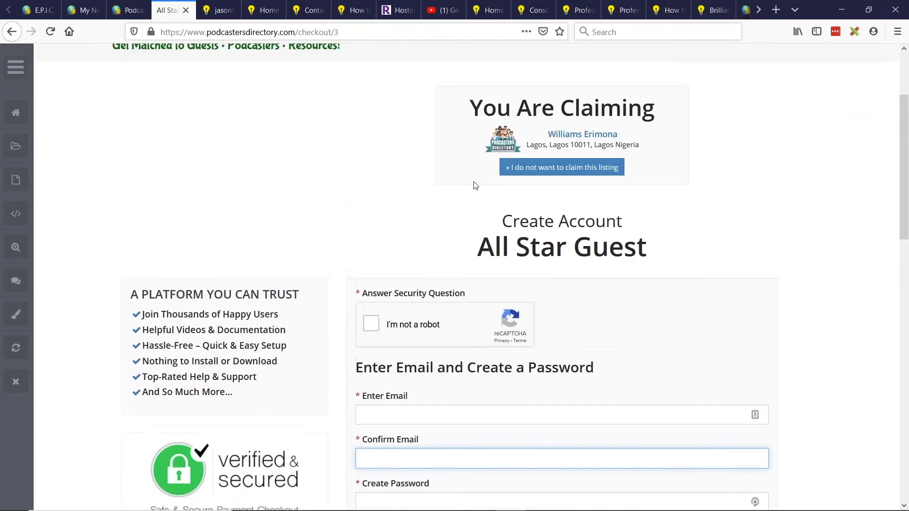
pyautogui.scroll(-4, 426, 341)
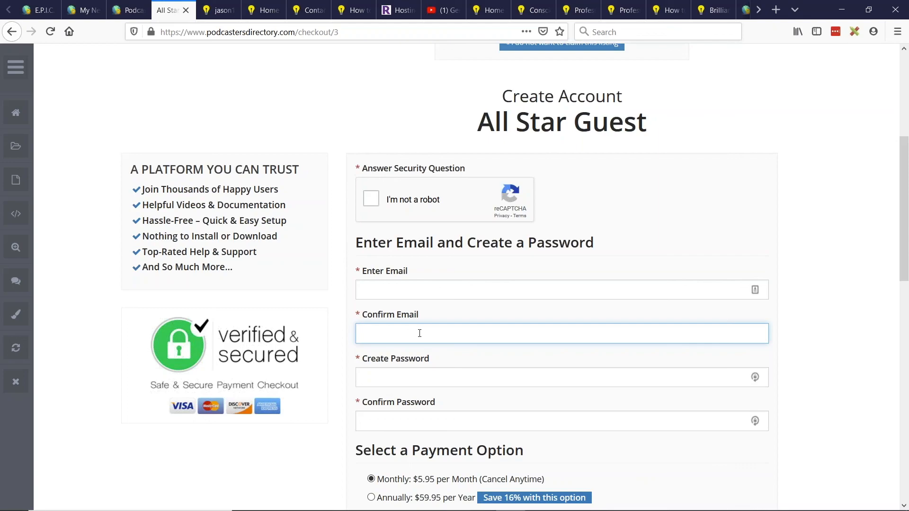
pyautogui.scroll(6, 420, 332)
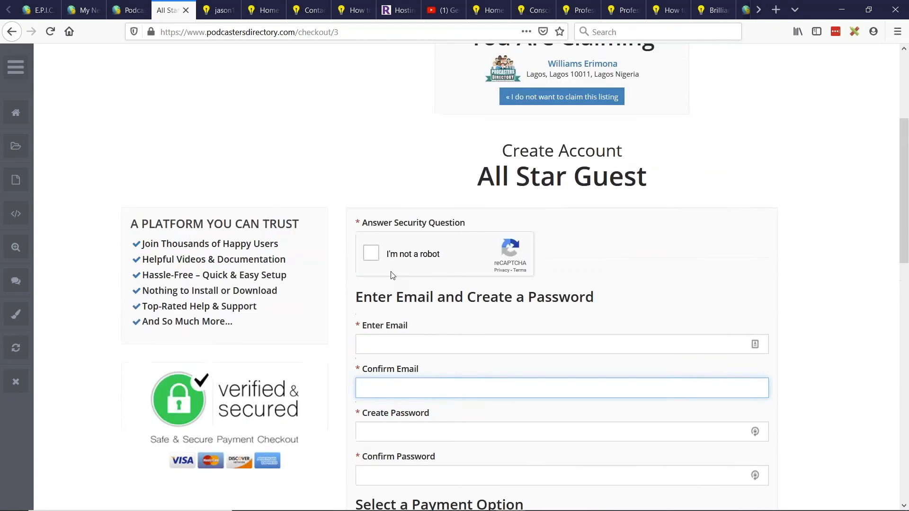